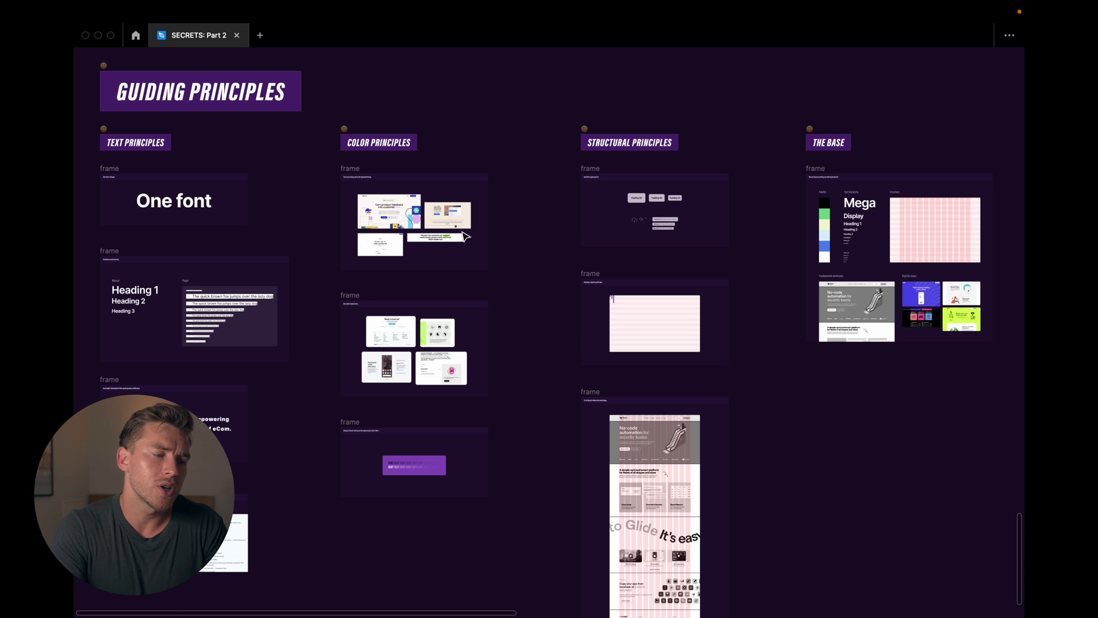
# Zoom in on the Text Principles title and its 'One font is enough' card.
pyautogui.scroll(1, 530, 134)
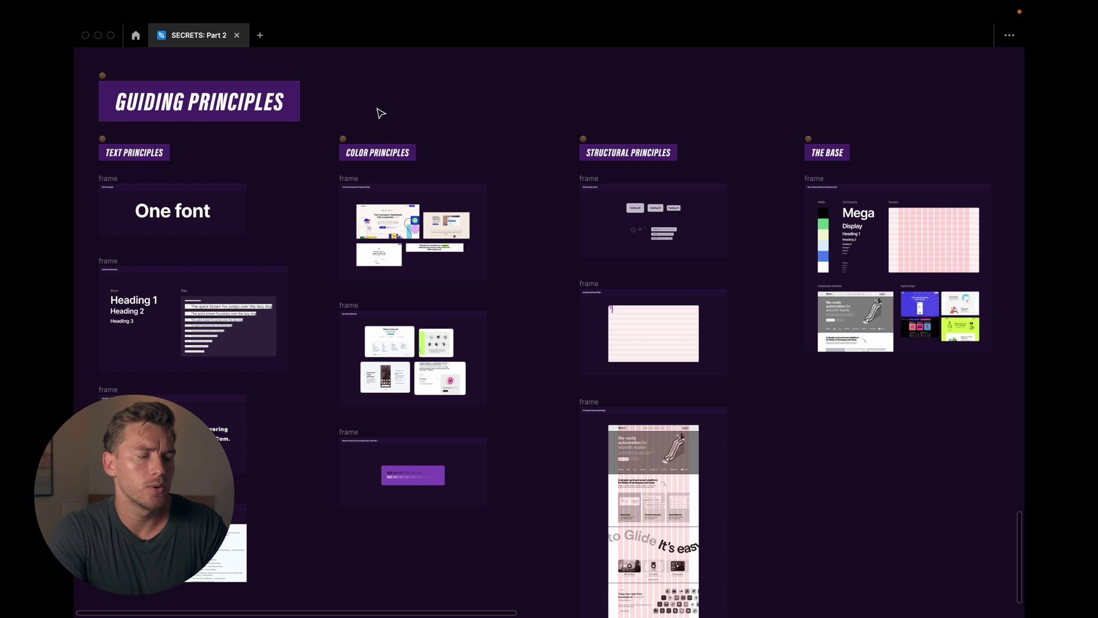
pyautogui.scroll(10, 288, 101)
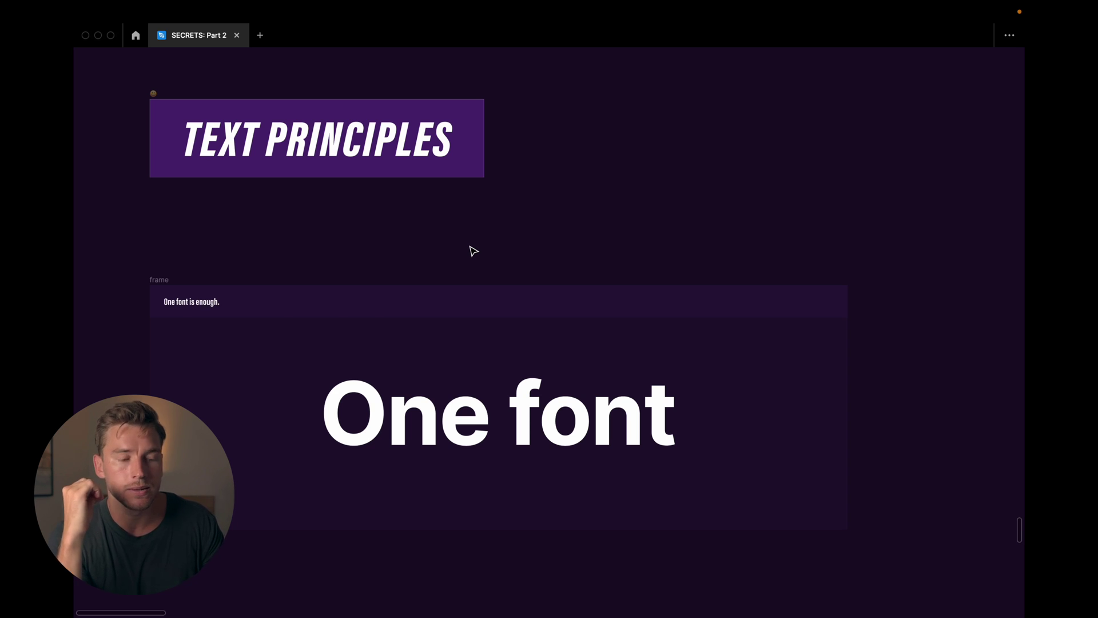
# In the text hierarchy frame, add a Heading 1 copy below Heading 3, resized to 631 × 100.
pyautogui.press('n')
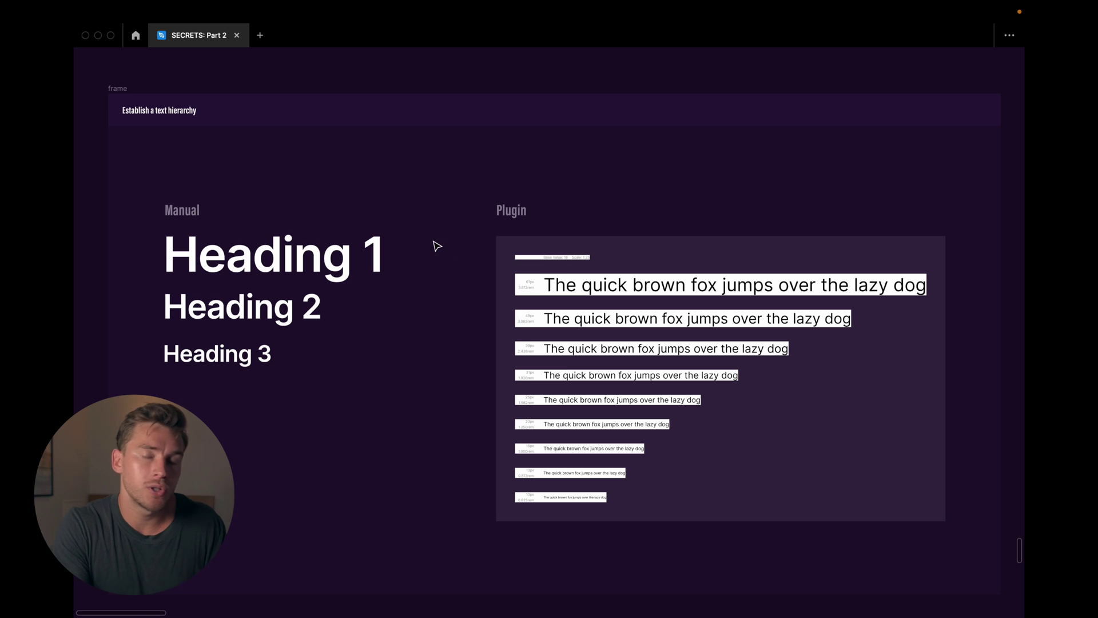
pyautogui.click(289, 264)
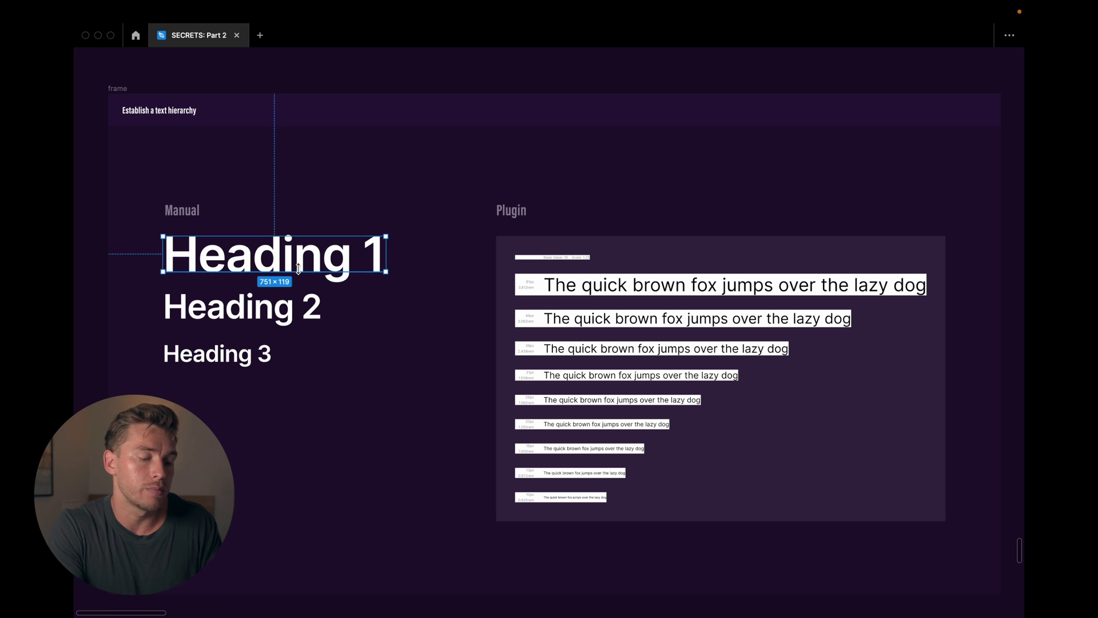
pyautogui.click(234, 436)
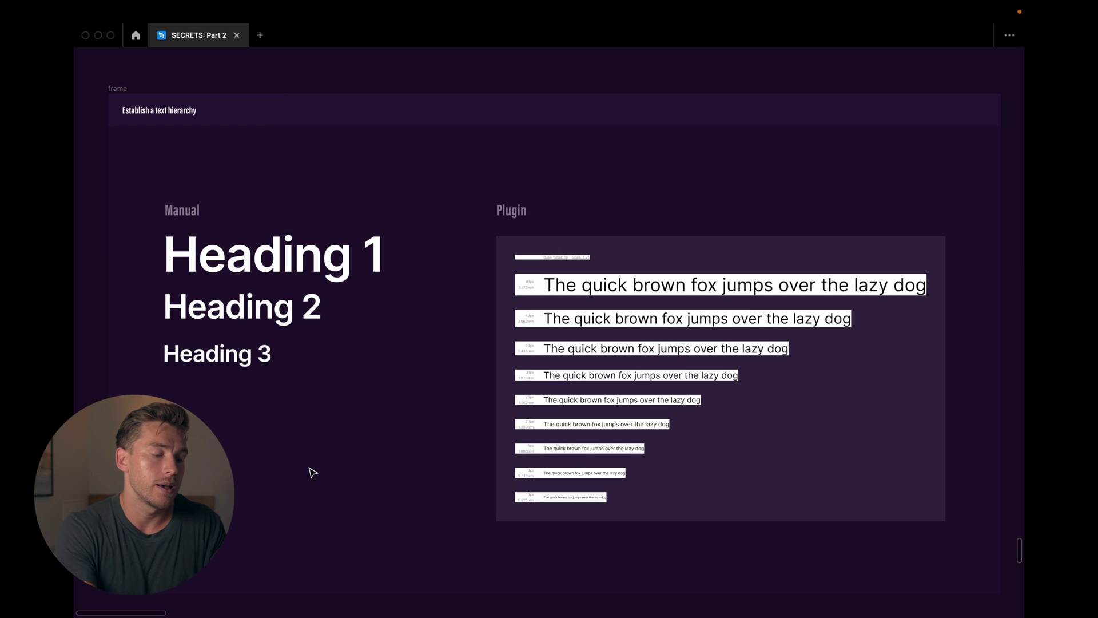
pyautogui.write('Heading 1')
pyautogui.press('Escape')
pyautogui.moveTo(313, 472); pyautogui.dragTo(326, 536)
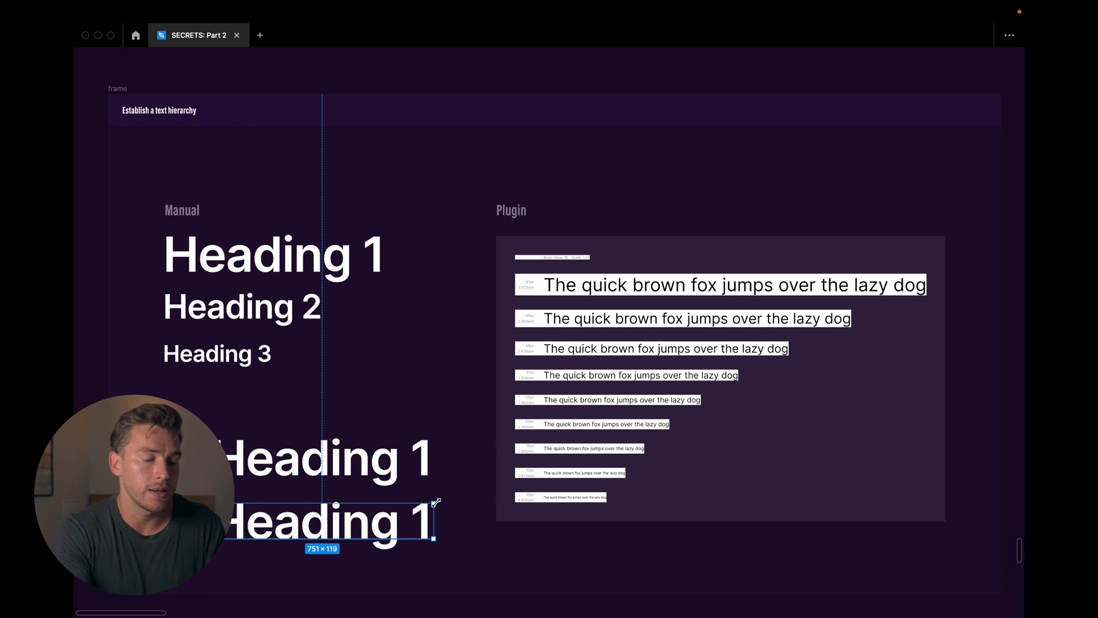
pyautogui.moveTo(435, 502); pyautogui.dragTo(399, 509)
# Show the editing interface again and delete both Heading 1 copies.
pyautogui.press('Escape')
pyautogui.hotkey('ctrl', '\\')
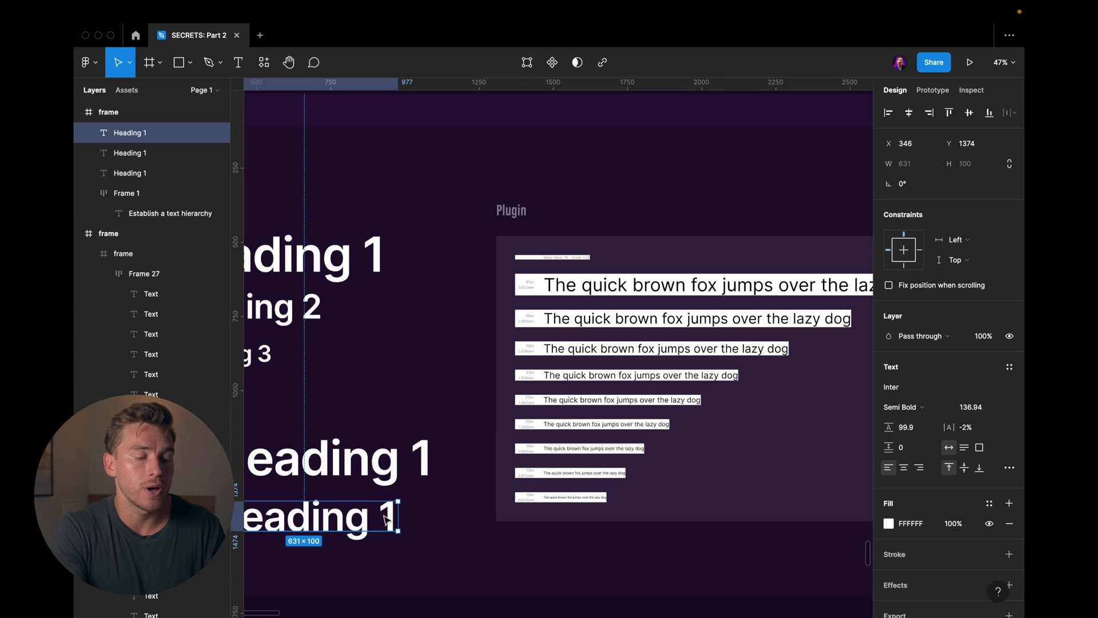
pyautogui.hscroll(-3, 423, 511)
pyautogui.click(424, 510)
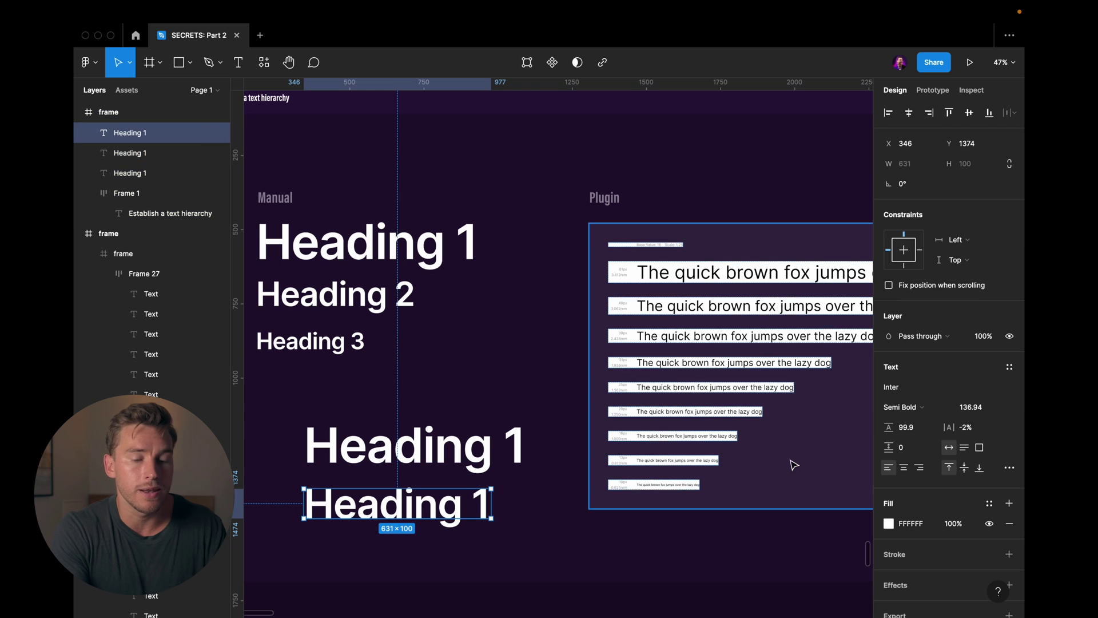
pyautogui.click(423, 452)
pyautogui.keyDown('shift'); pyautogui.click(436, 514); pyautogui.keyUp('shift')
pyautogui.press('Delete')
pyautogui.hscroll(5, 497, 422)
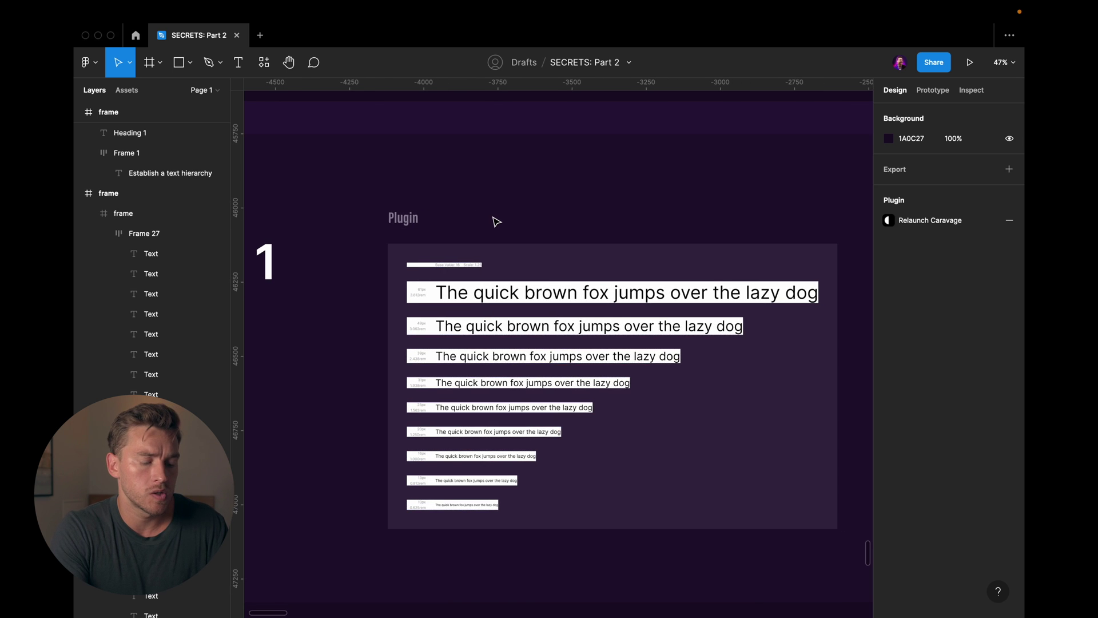
# Launch the Typescales plugin from the command search.
pyautogui.hscroll(2, 494, 221)
pyautogui.press('super+slash')
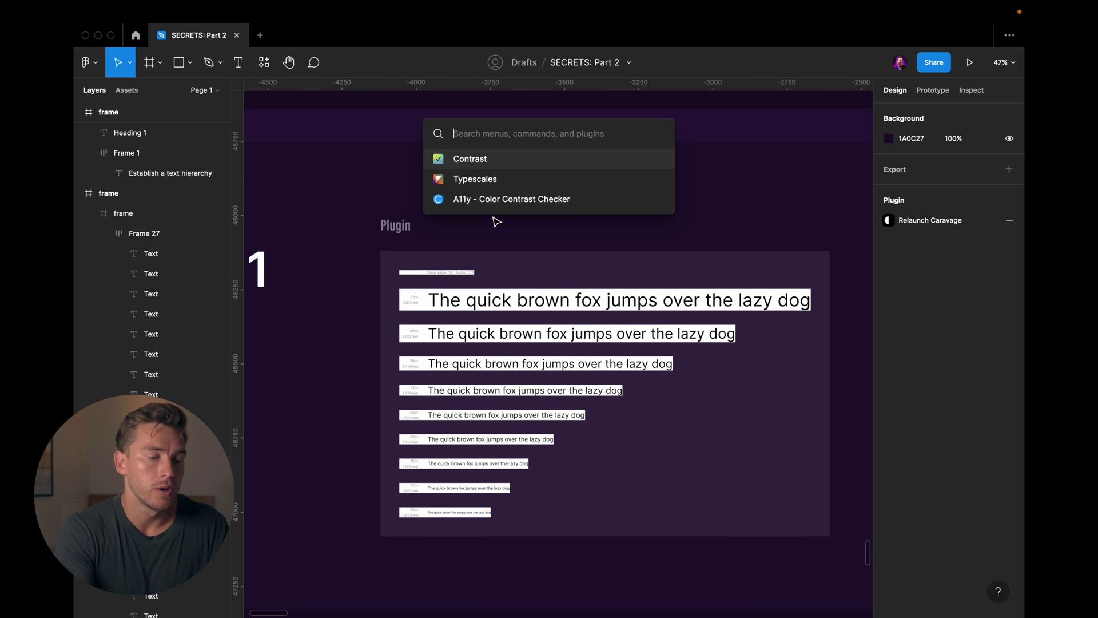
pyautogui.click(480, 180)
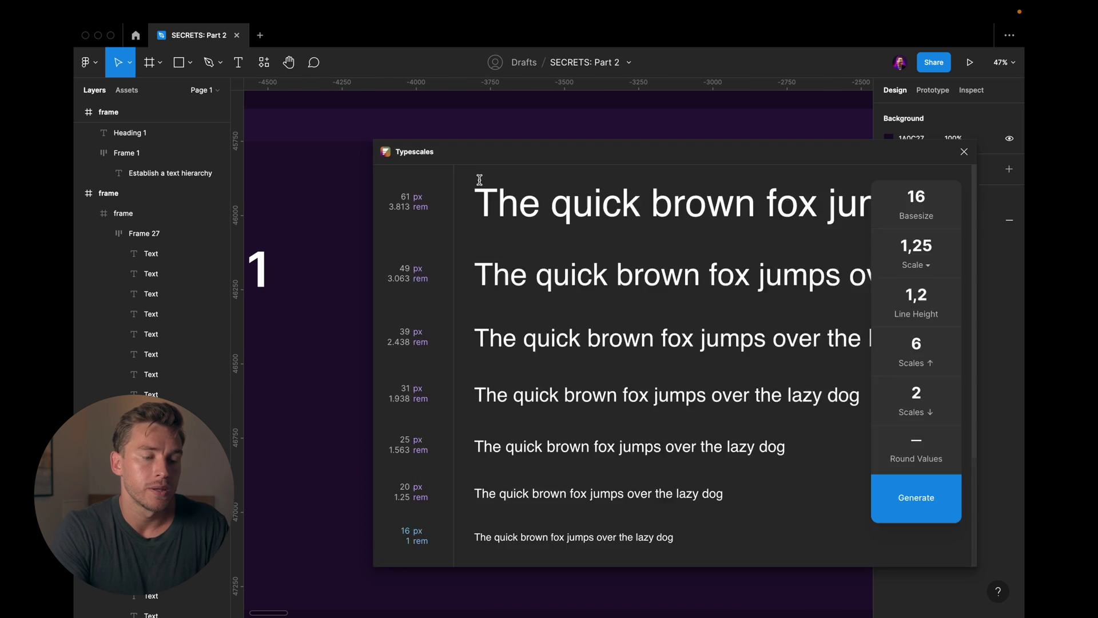
pyautogui.moveTo(560, 151); pyautogui.dragTo(558, 136)
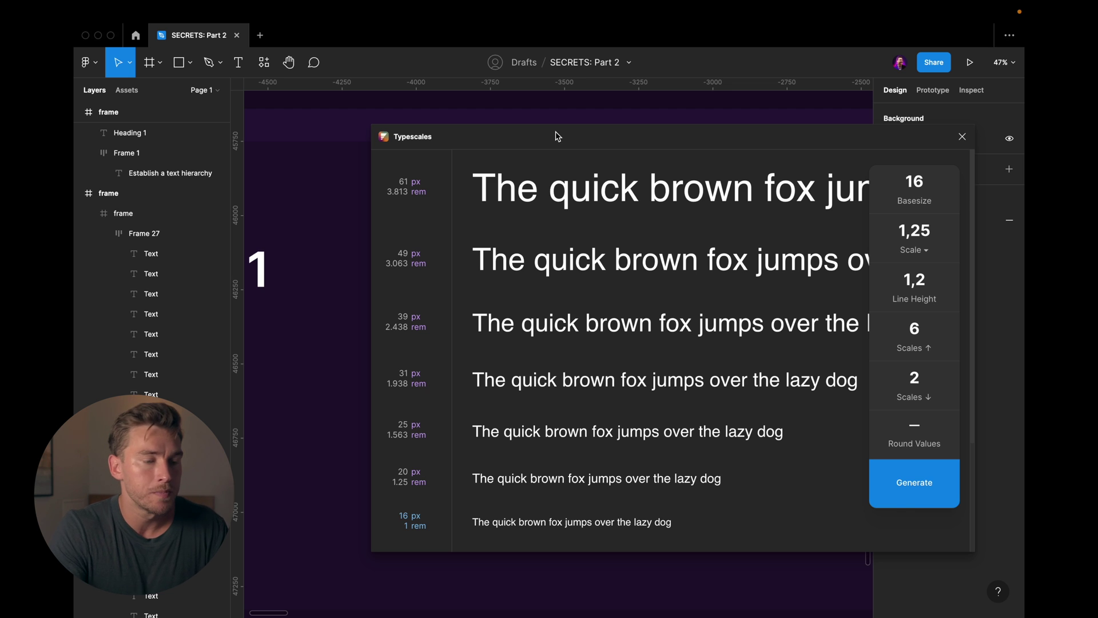
pyautogui.moveTo(558, 136)
pyautogui.mouseDown()
pyautogui.moveTo(500, 152)
pyautogui.moveTo(632, 146)
pyautogui.moveTo(558, 146)
pyautogui.mouseUp()
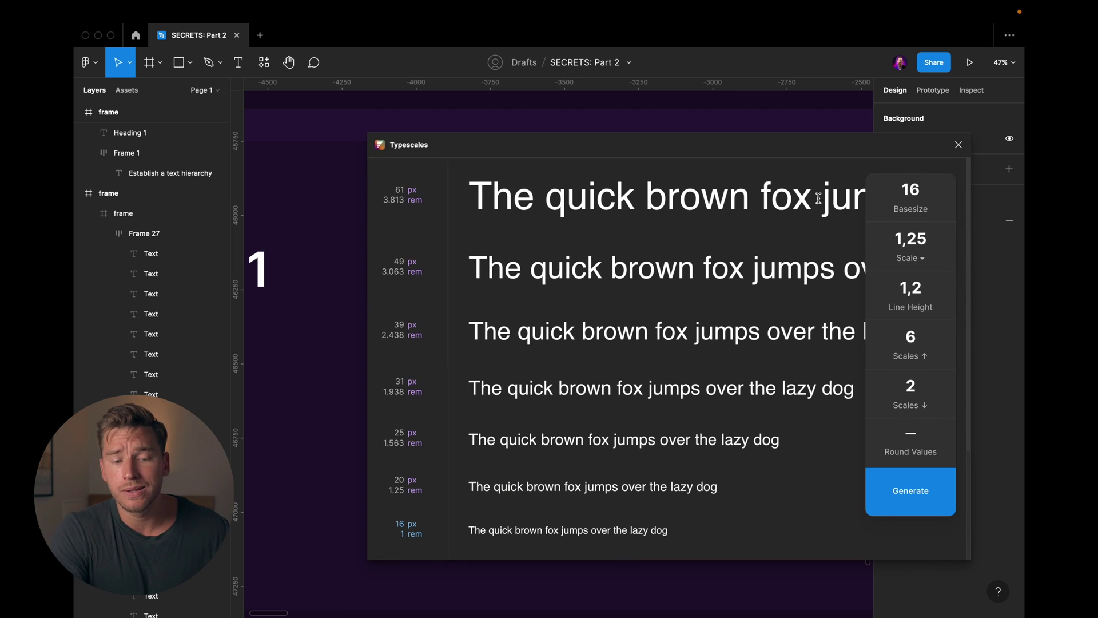
pyautogui.scroll(-3, 699, 276)
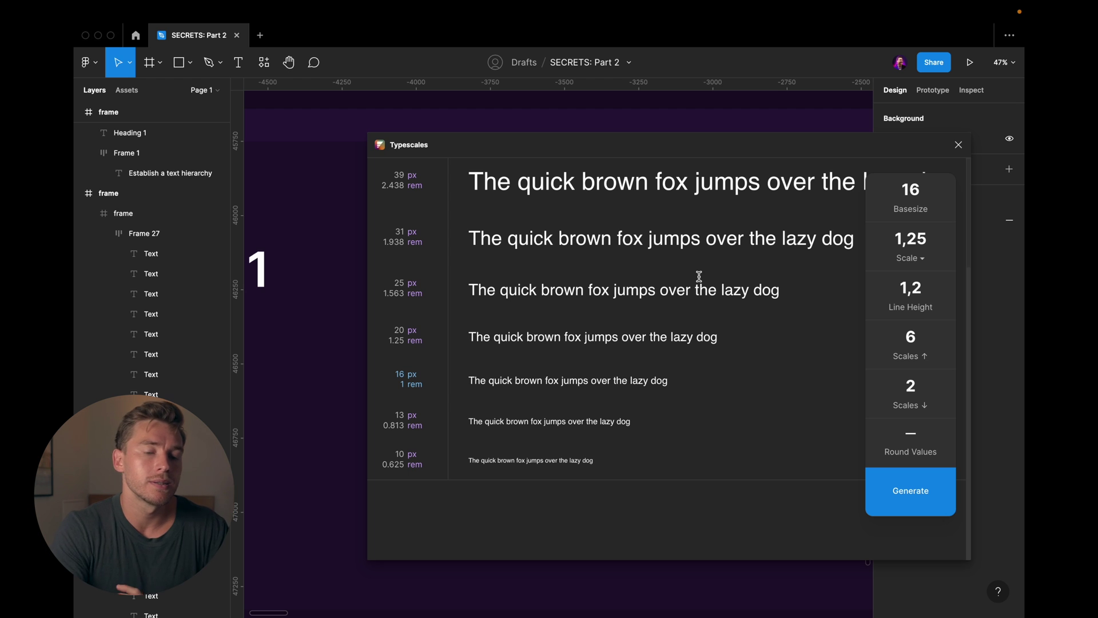
# Set the type scale to base size 18 and ratio 1.3, keeping rounding on.
pyautogui.click(904, 190)
pyautogui.press('BackSpace')
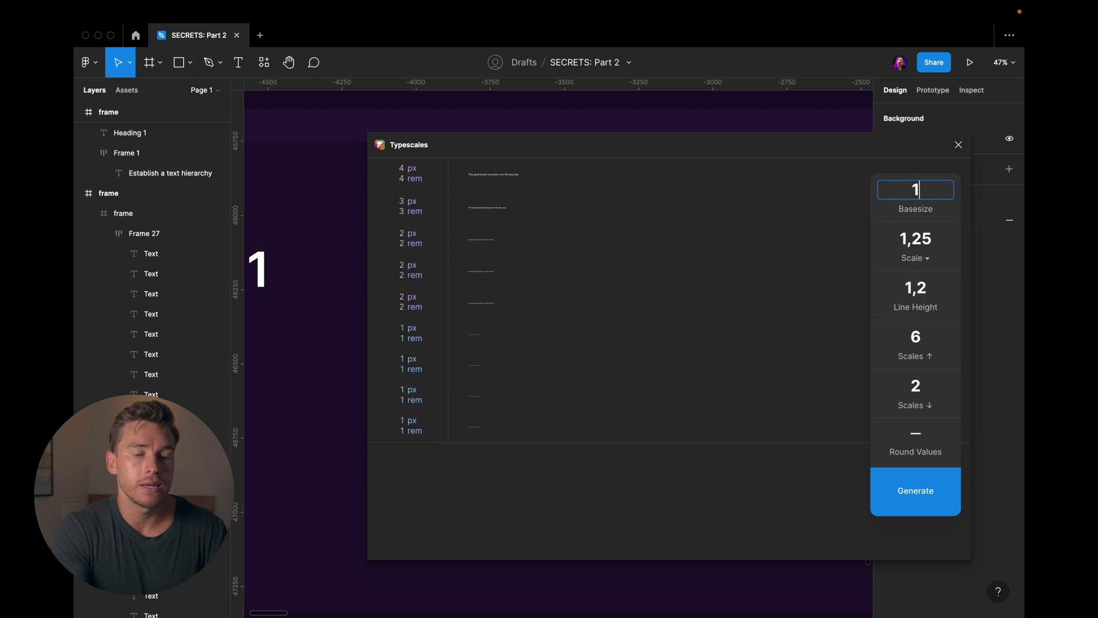
pyautogui.write('8')
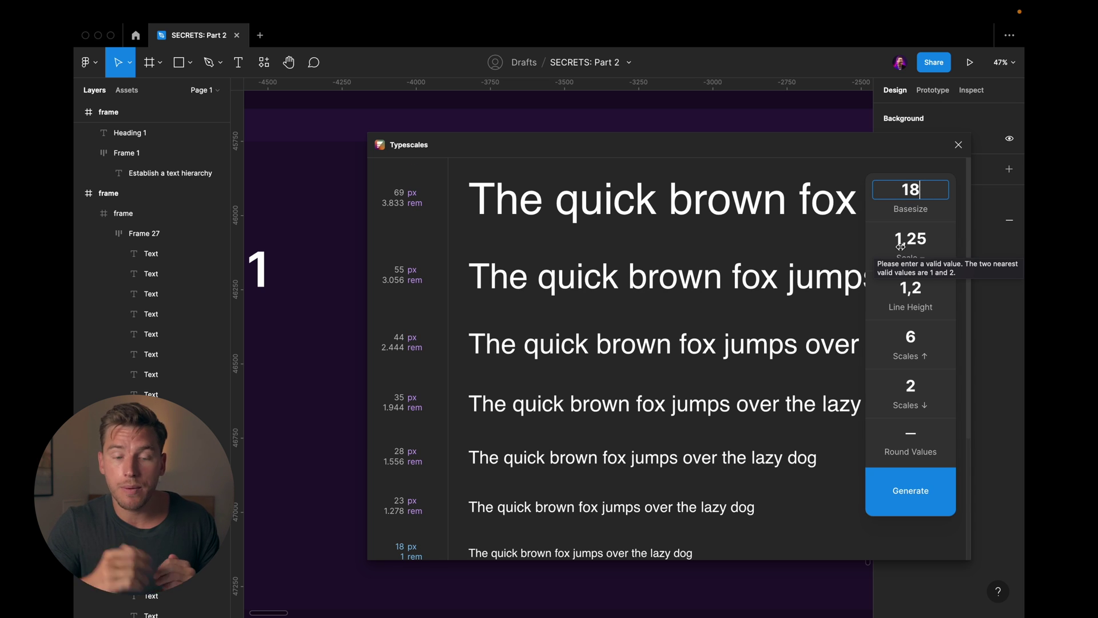
pyautogui.click(915, 244)
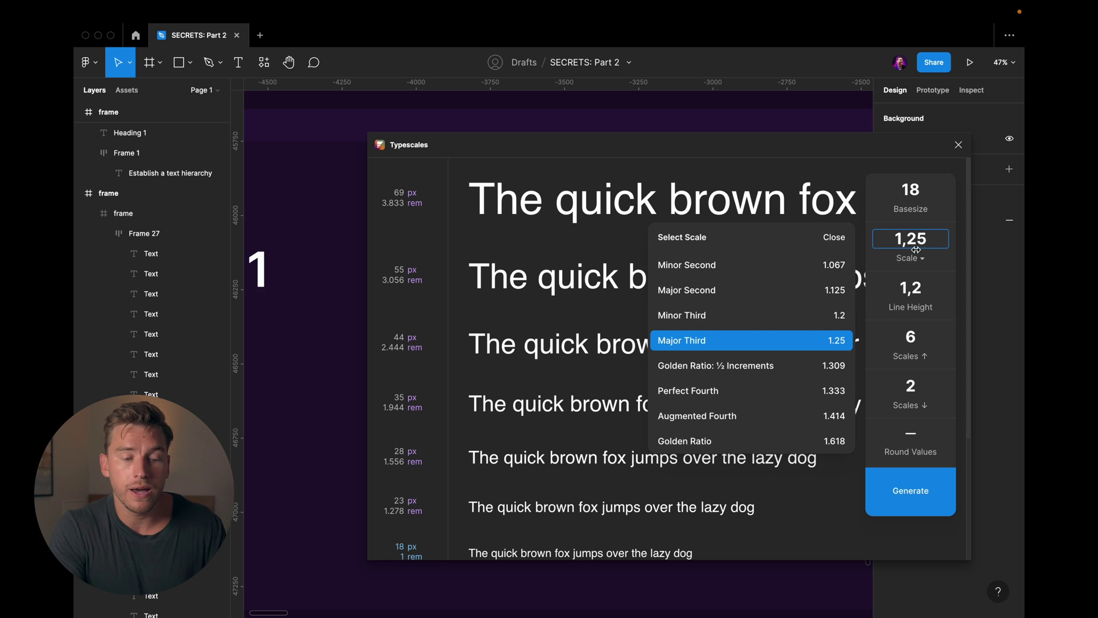
pyautogui.press('BackSpace')
pyautogui.press('BackSpace')
pyautogui.write('3')
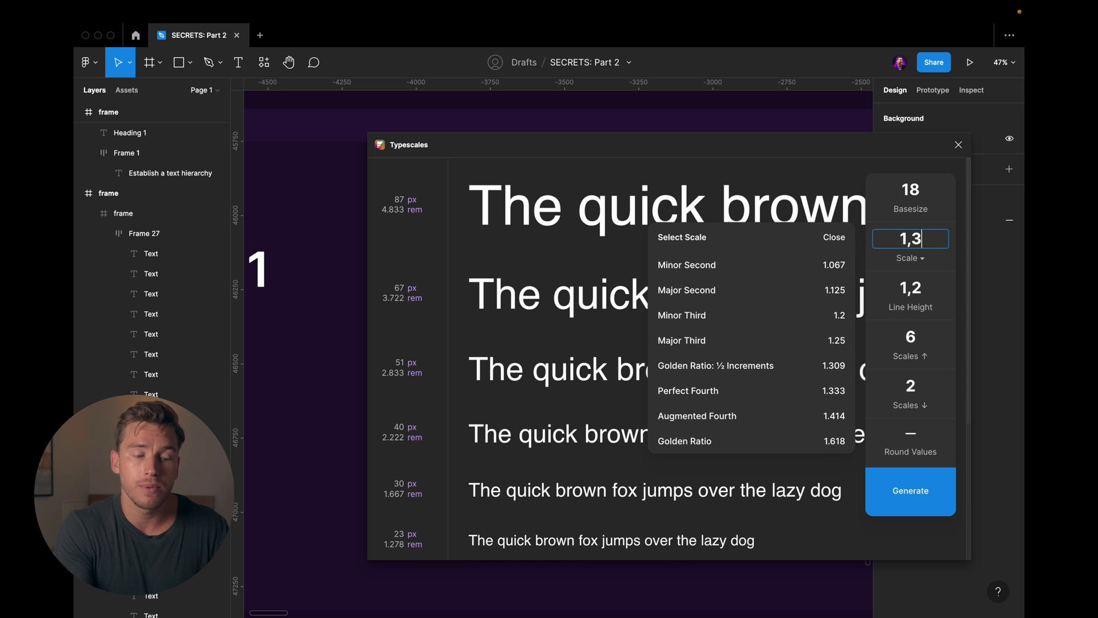
pyautogui.click(930, 293)
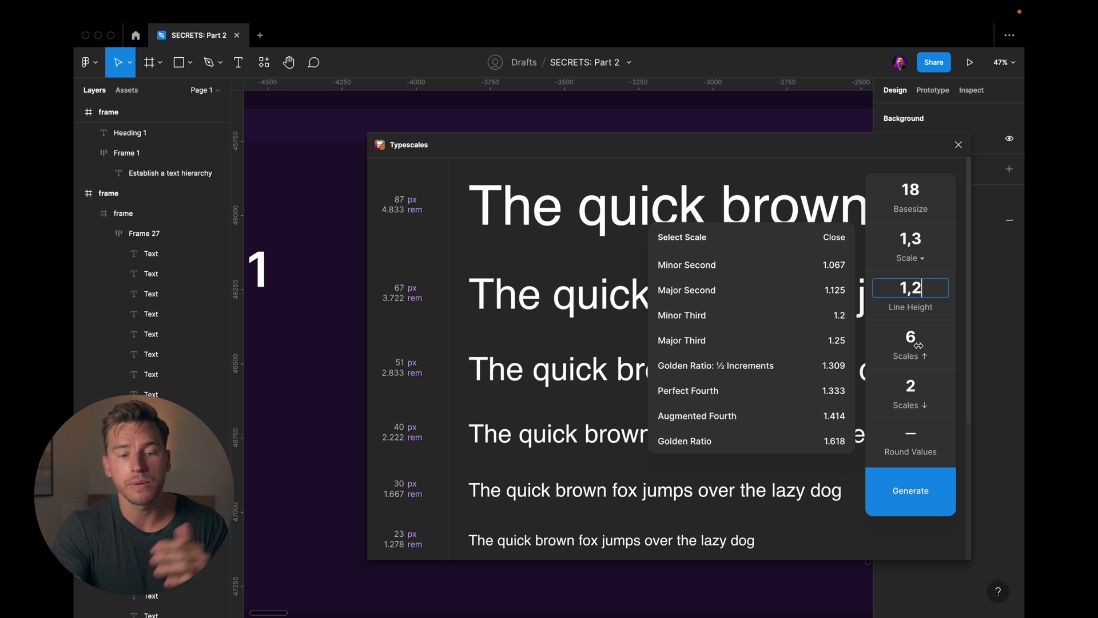
pyautogui.click(911, 438)
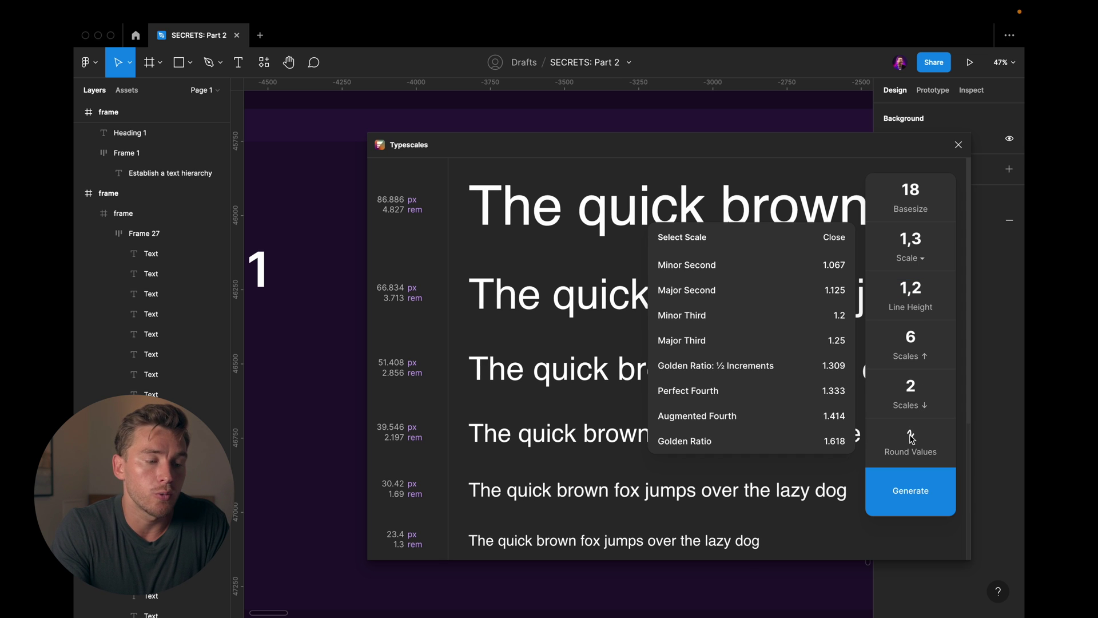
pyautogui.click(911, 437)
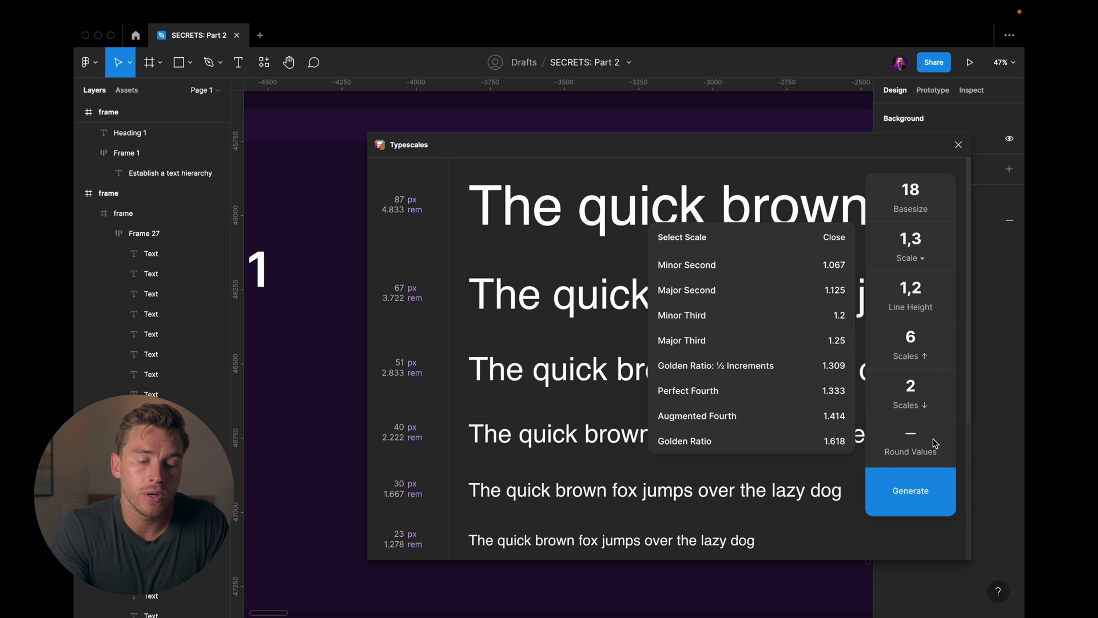
pyautogui.click(915, 439)
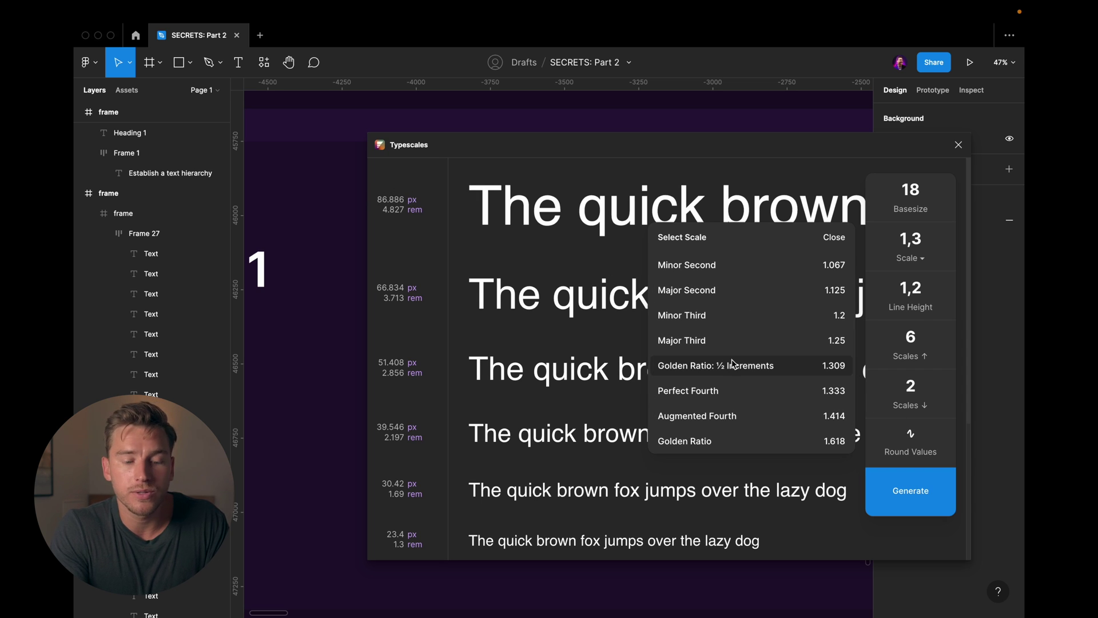
pyautogui.click(917, 437)
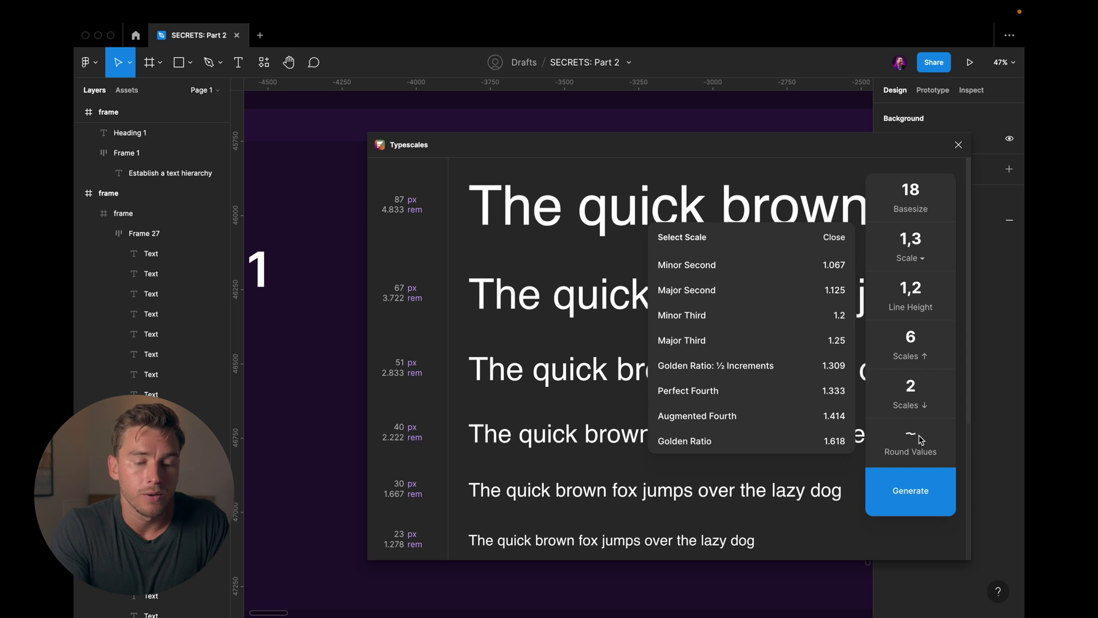
# Generate the type-scale frame, place it beside the heading frame, then delete it.
pyautogui.click(915, 490)
pyautogui.scroll(-3, 658, 294)
pyautogui.scroll(1, 772, 229)
pyautogui.scroll(-4, 734, 259)
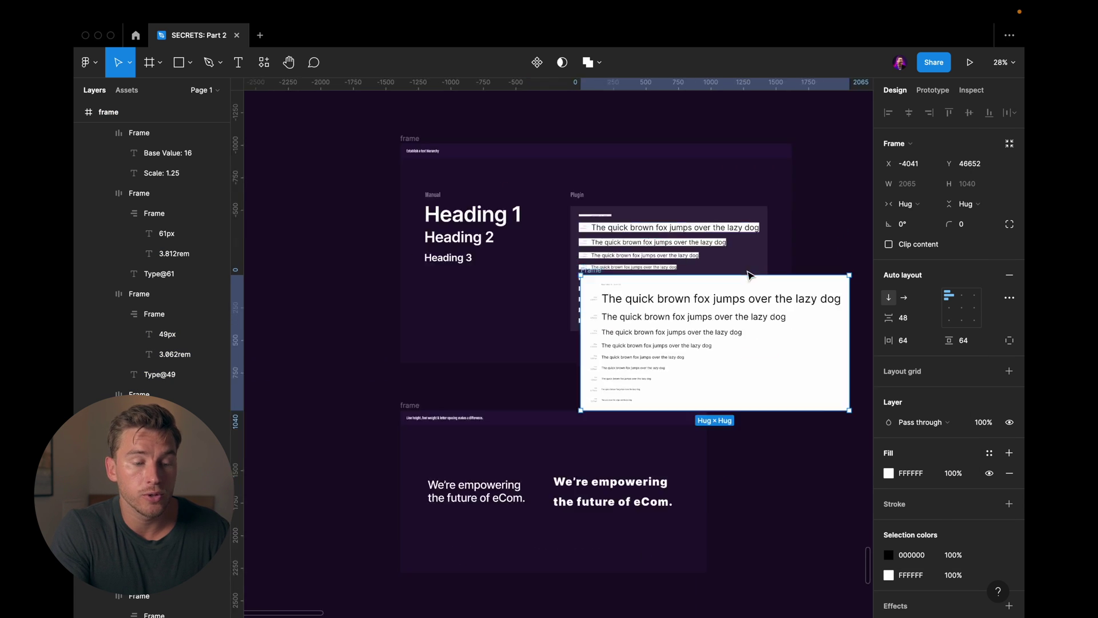
pyautogui.moveTo(695, 289); pyautogui.dragTo(404, 225)
pyautogui.scroll(3, 404, 226)
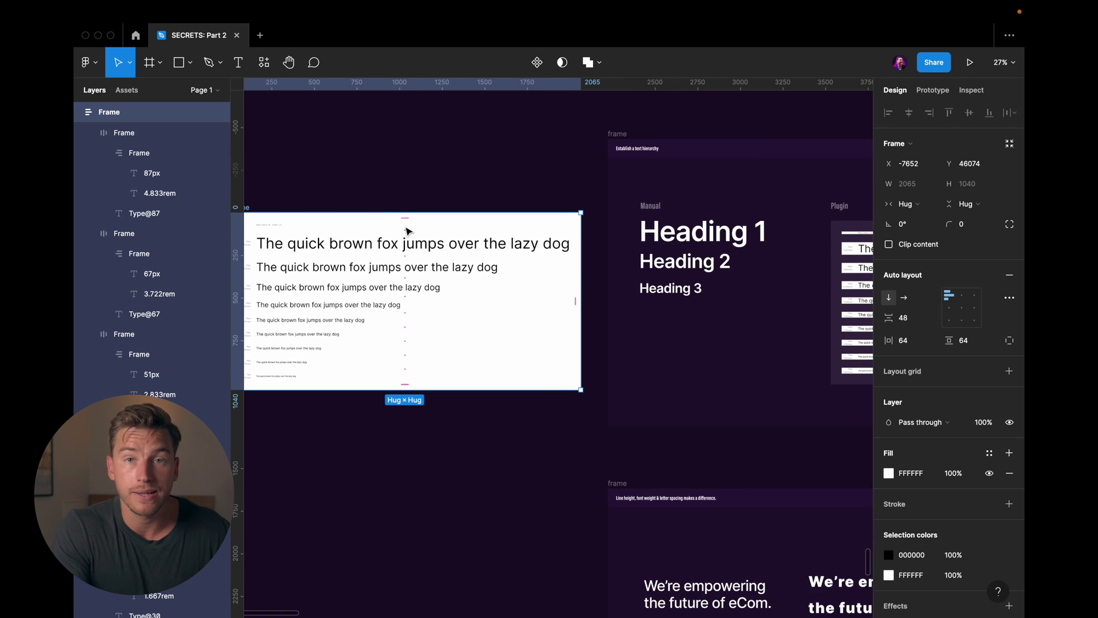
pyautogui.press('Delete')
# Hide the interface and scroll down to the line-height frame.
pyautogui.hscroll(5, 406, 229)
pyautogui.scroll(1, 406, 229)
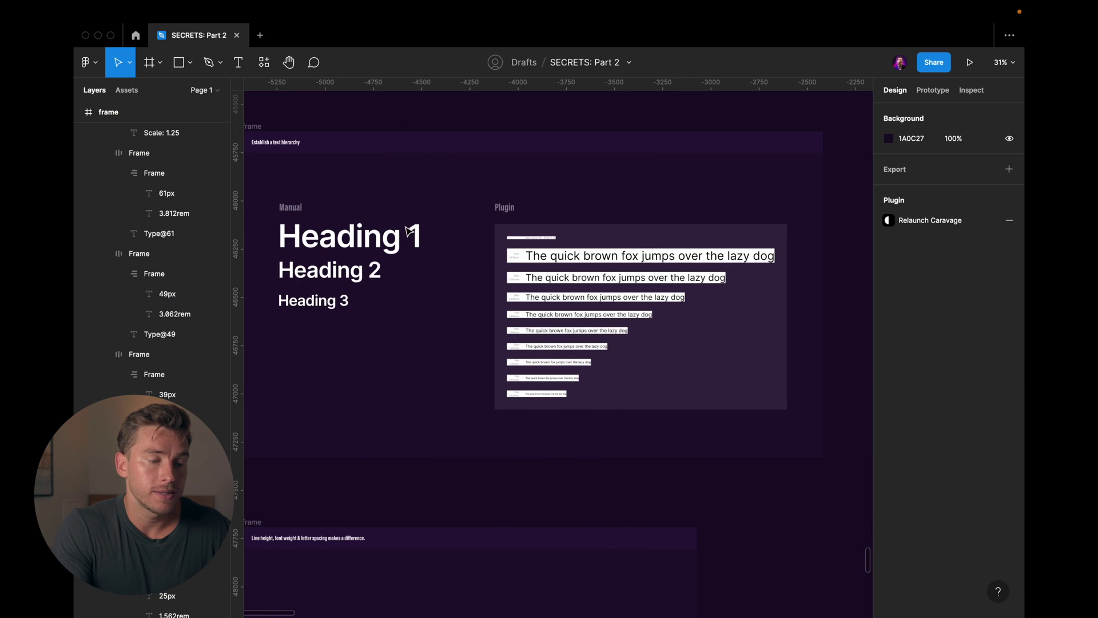
pyautogui.hscroll(-1, 407, 230)
pyautogui.press('super+backslash')
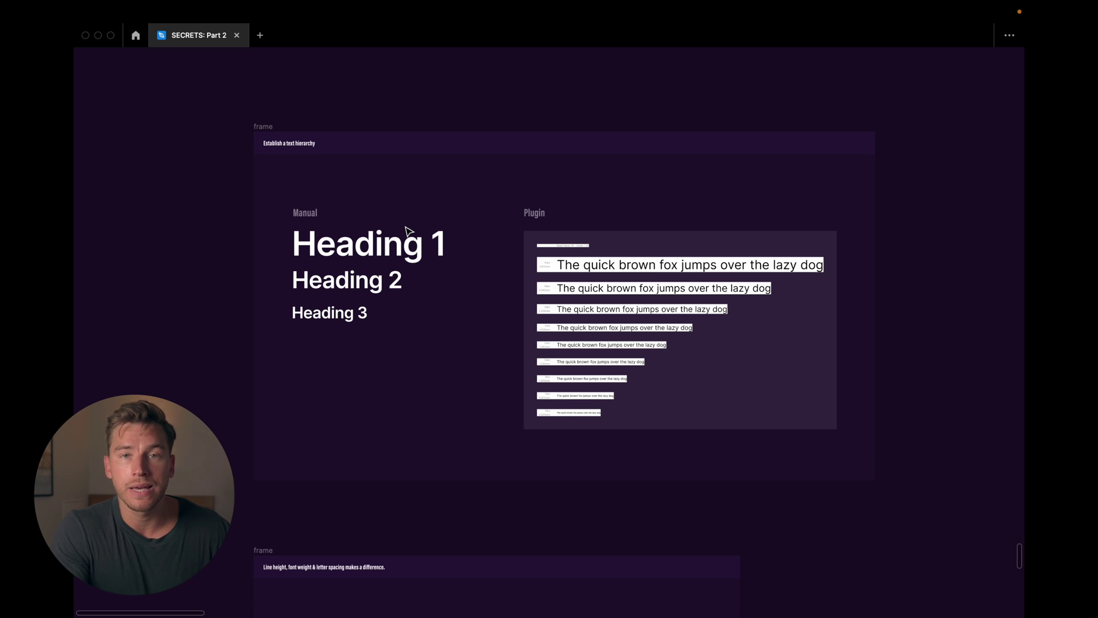
pyautogui.scroll(-5, 409, 231)
pyautogui.scroll(4, 409, 231)
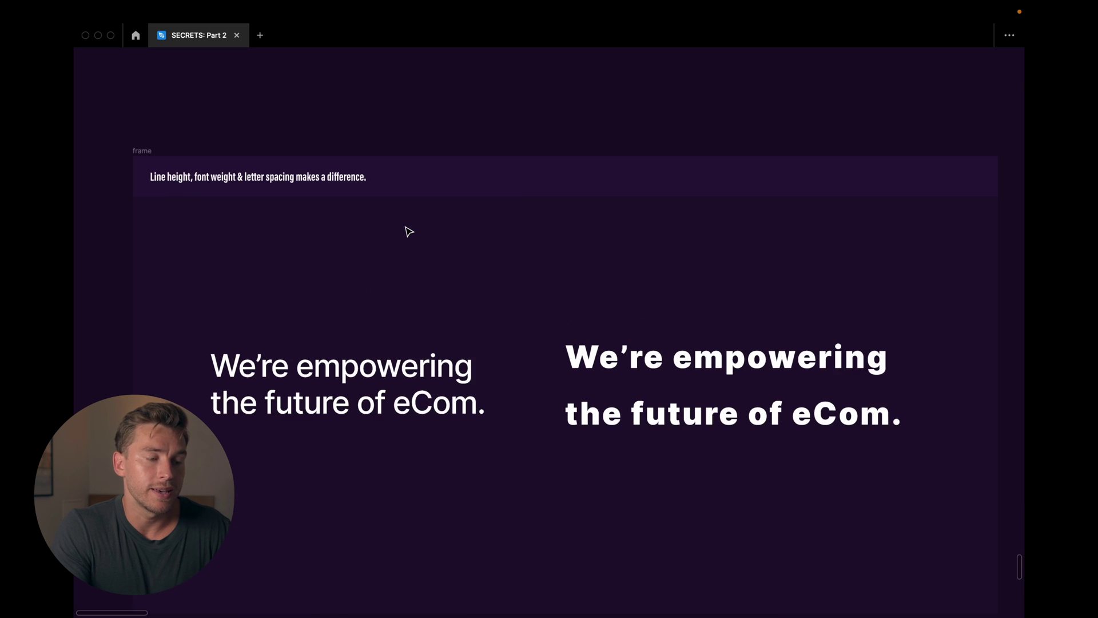
pyautogui.scroll(-2, 405, 227)
pyautogui.hscroll(1, 405, 227)
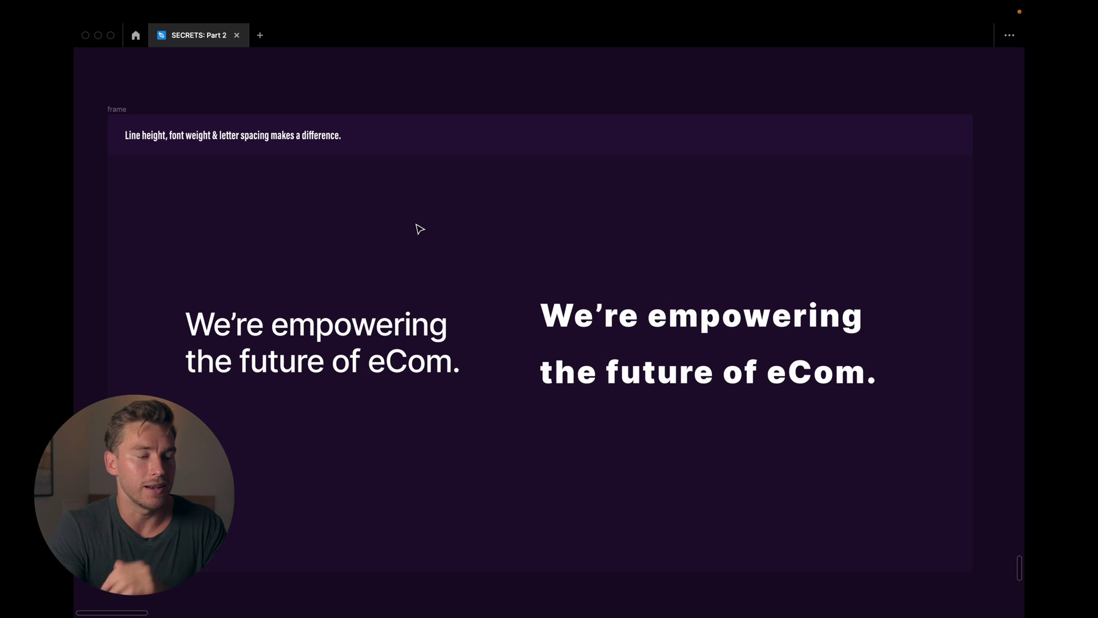
pyautogui.click(259, 348)
pyautogui.press('super+backslash')
pyautogui.hscroll(-3, 351, 284)
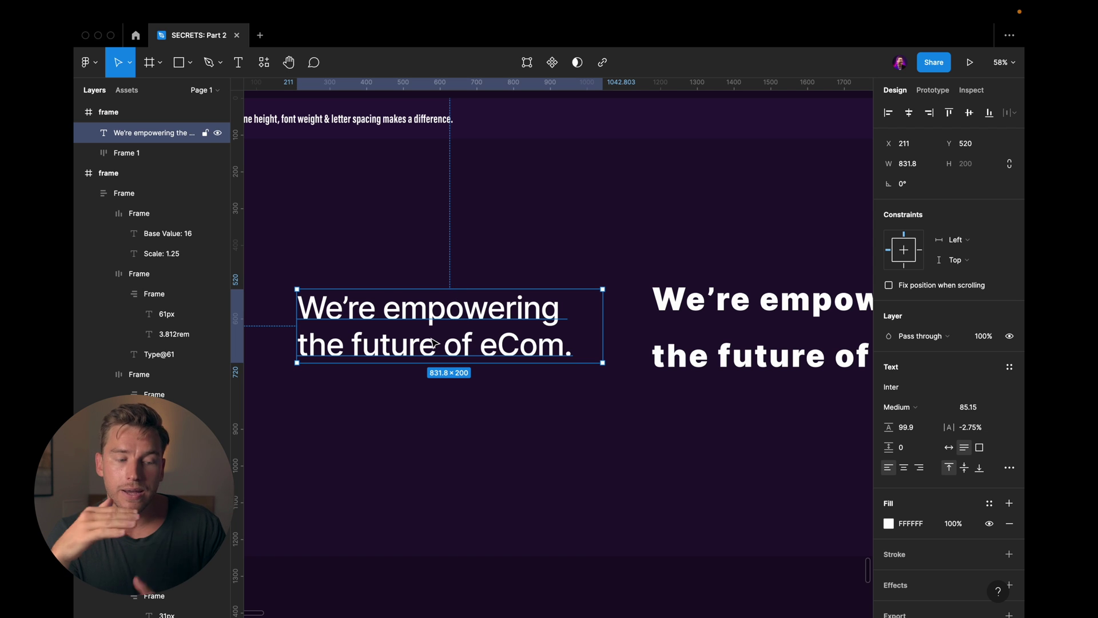
pyautogui.click(431, 264)
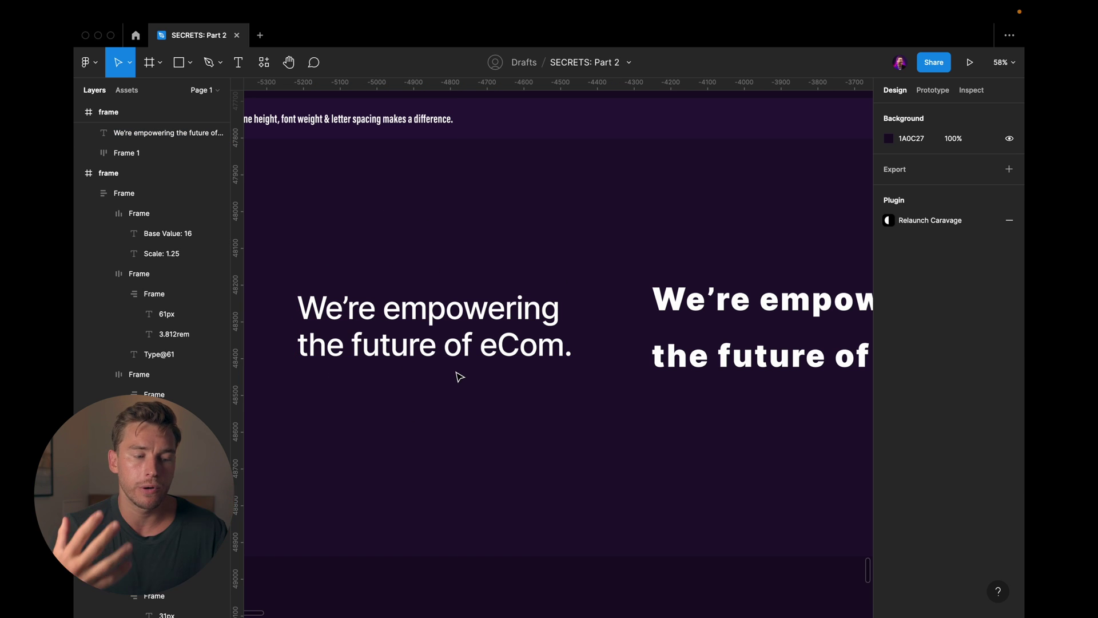
pyautogui.hscroll(5, 590, 311)
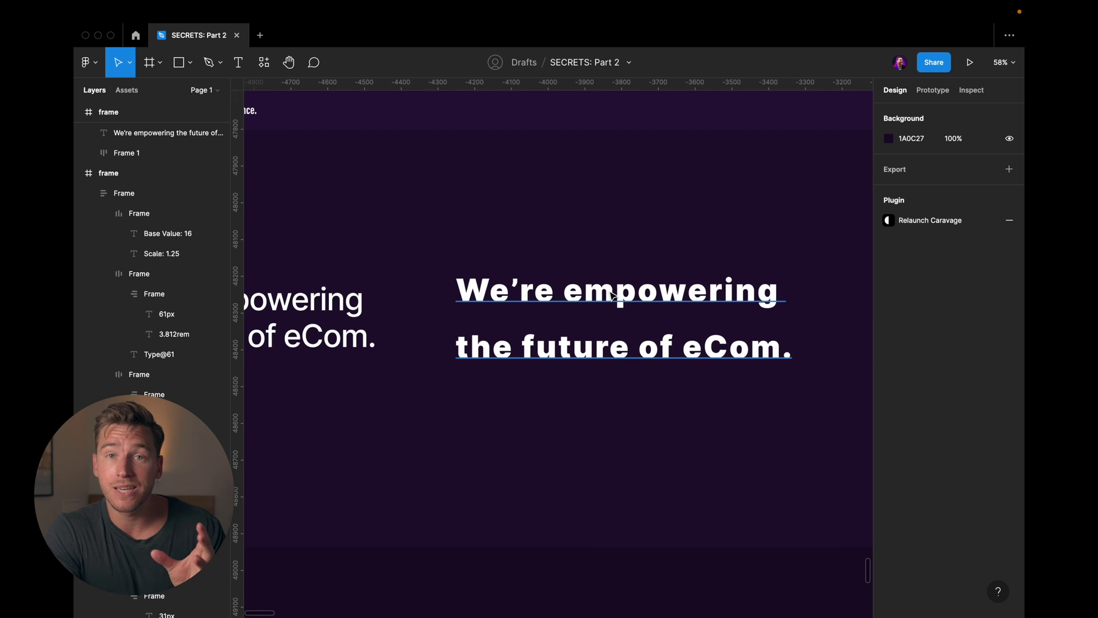
pyautogui.click(612, 295)
pyautogui.hscroll(-4, 612, 295)
pyautogui.click(498, 293)
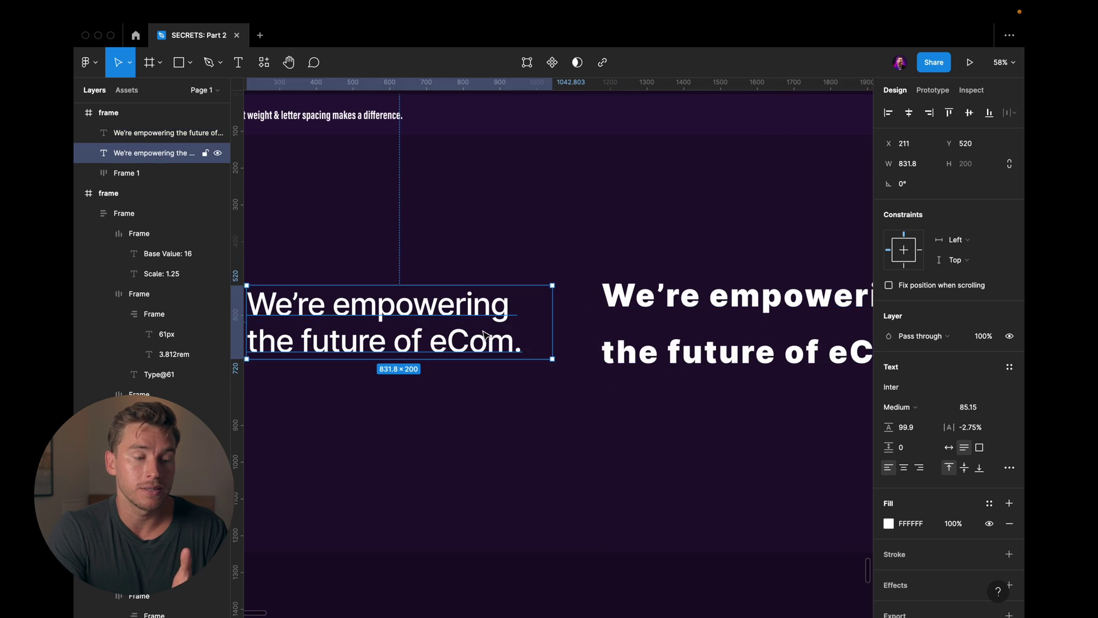
pyautogui.click(609, 289)
pyautogui.hscroll(3, 609, 288)
pyautogui.scroll(3, 606, 275)
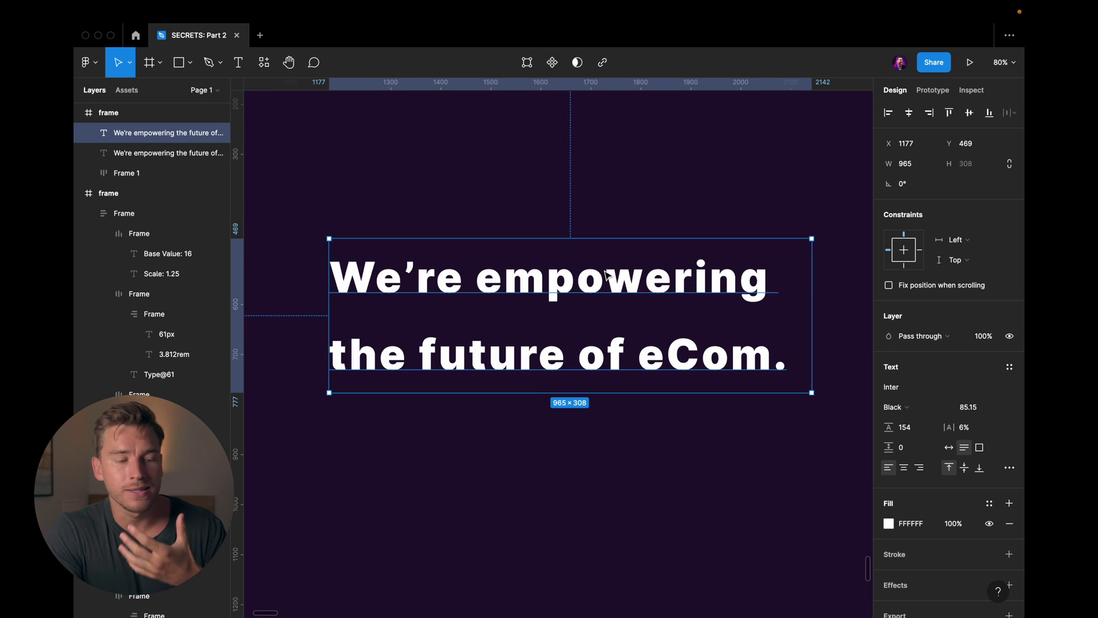
pyautogui.hscroll(-1, 618, 204)
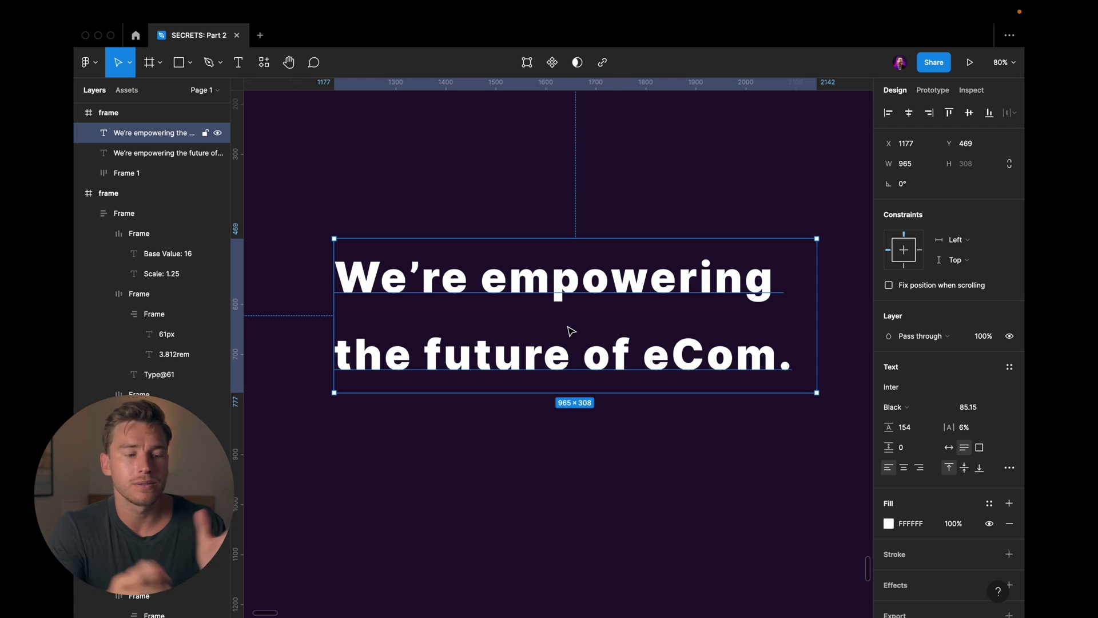
pyautogui.scroll(-5, 571, 330)
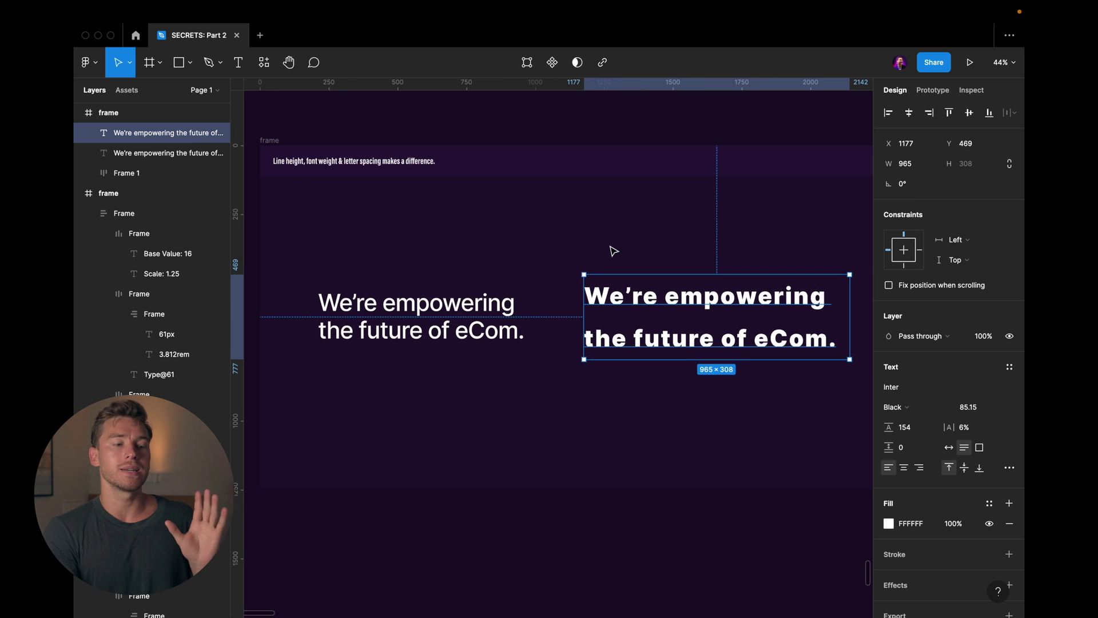
pyautogui.scroll(-1, 614, 250)
pyautogui.hscroll(1, 614, 250)
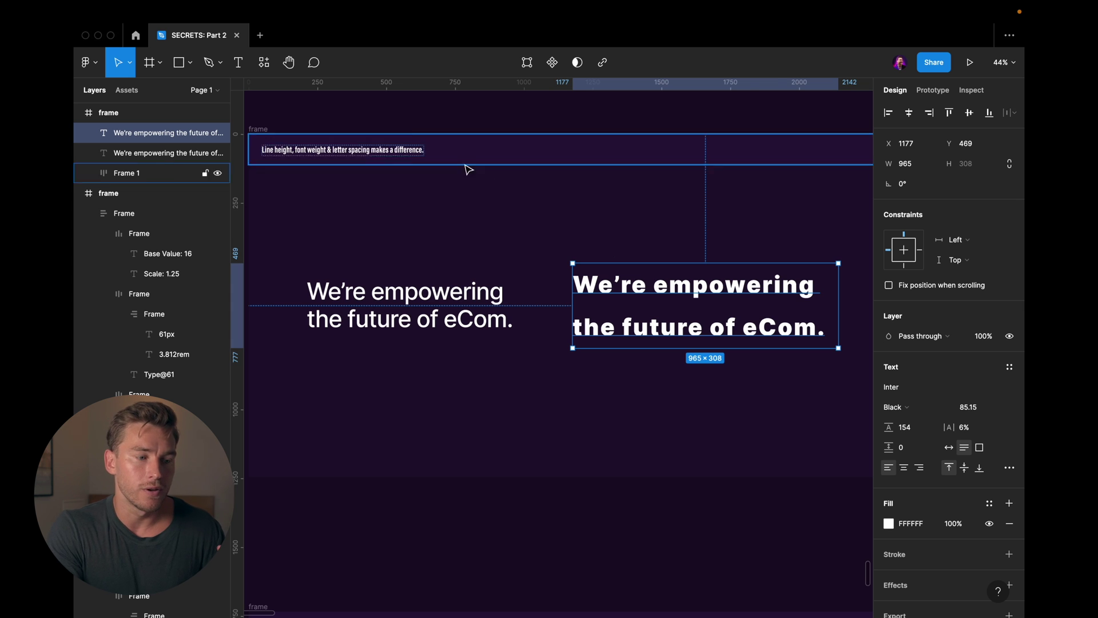
pyautogui.scroll(3, 401, 166)
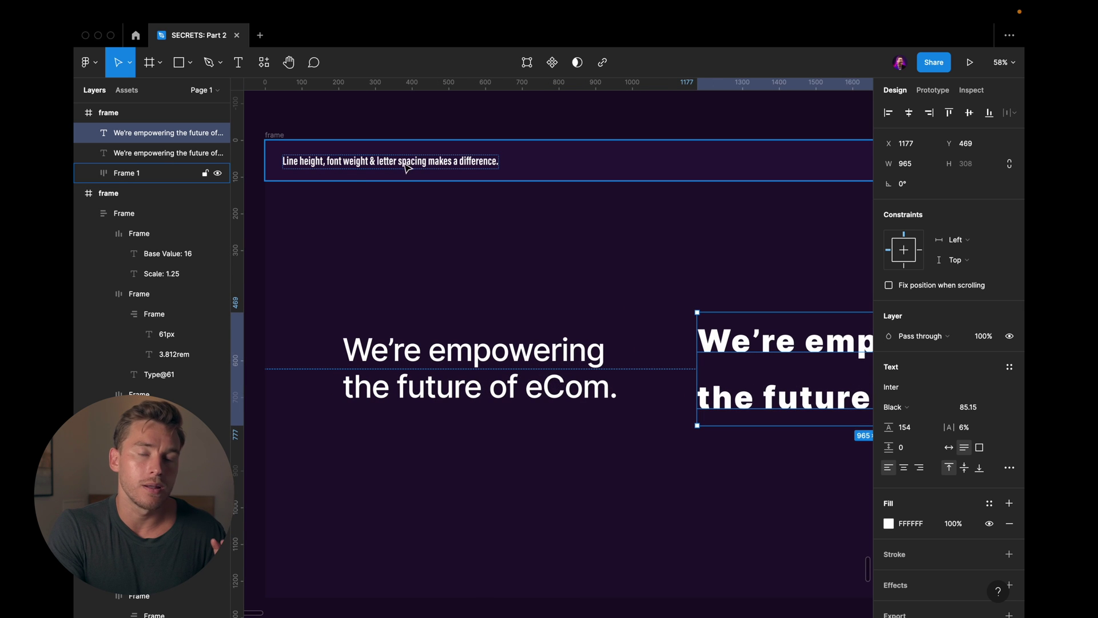
# Zoom in on the 20px and 12px legibility cards.
pyautogui.scroll(-1, 487, 213)
pyautogui.hscroll(-1, 488, 213)
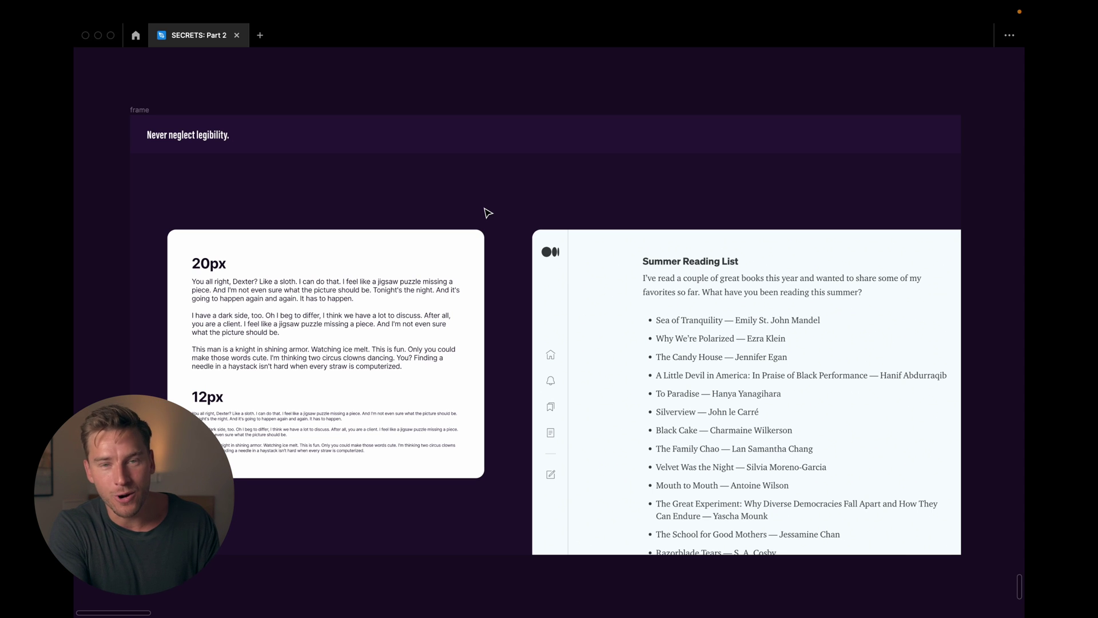
pyautogui.hscroll(-2, 487, 213)
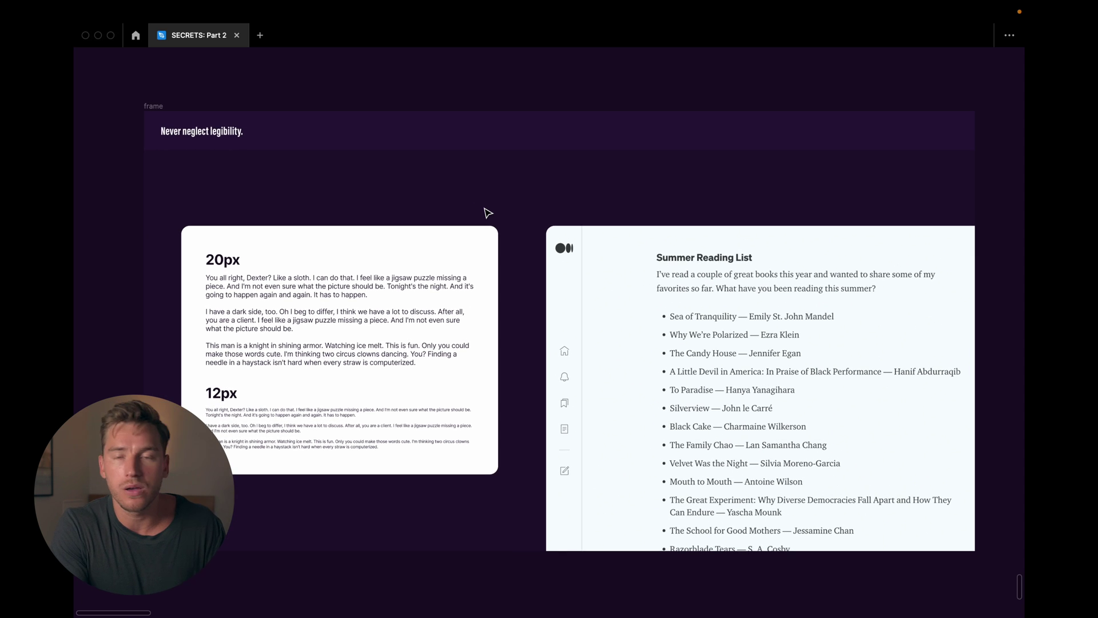
pyautogui.scroll(3, 429, 201)
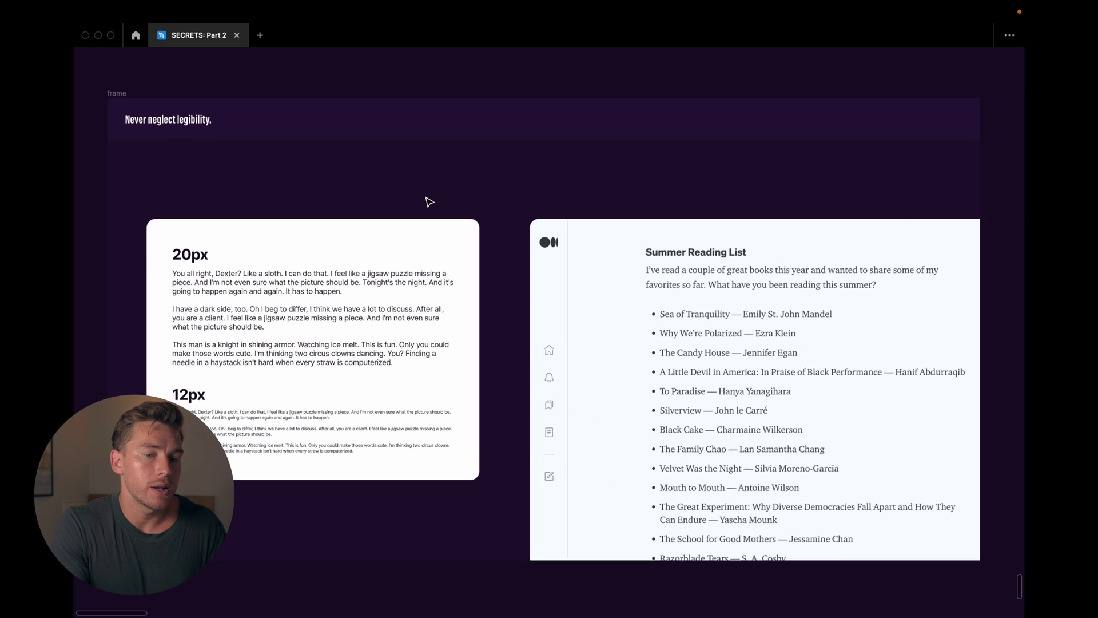
pyautogui.scroll(-2, 429, 201)
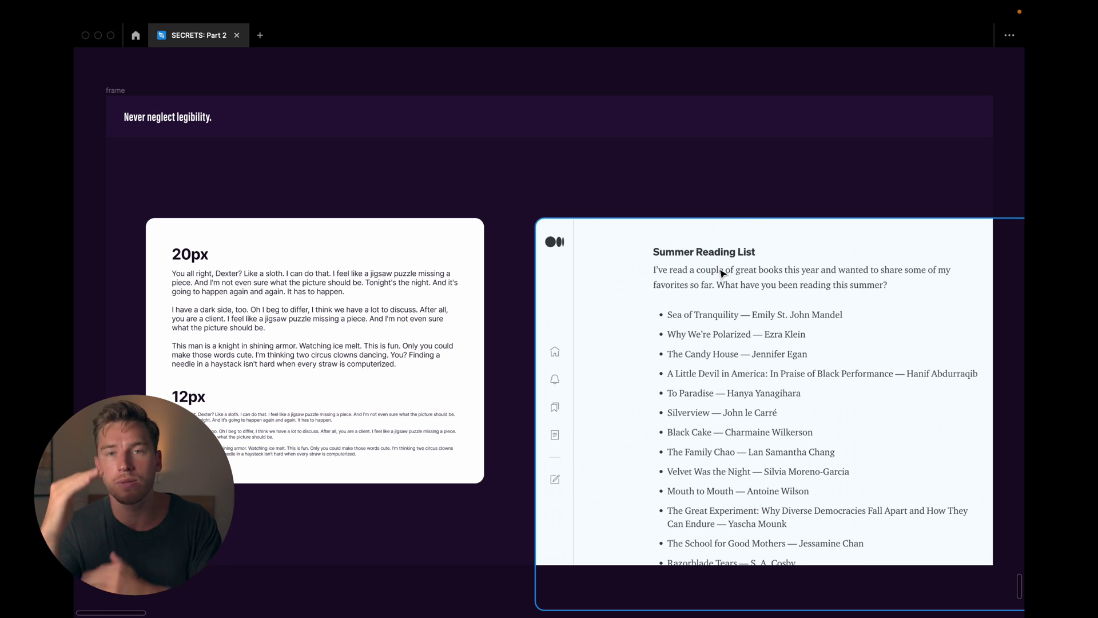
pyautogui.scroll(3, 482, 282)
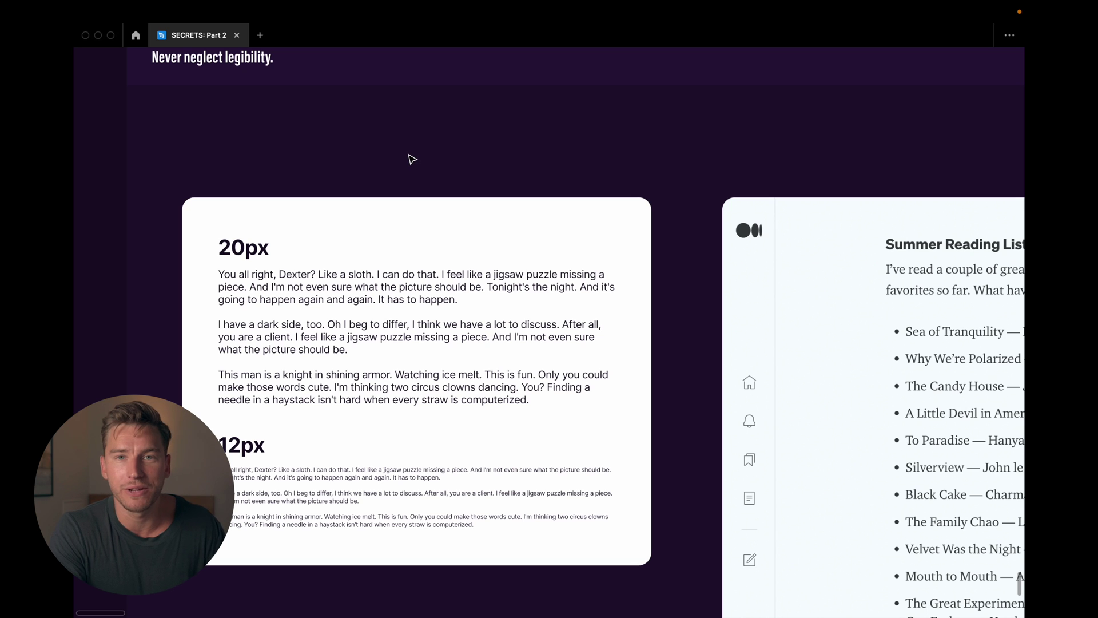
# Select the 12px and 20px body text layers, then scroll down to Color Principles.
pyautogui.doubleClick(348, 484)
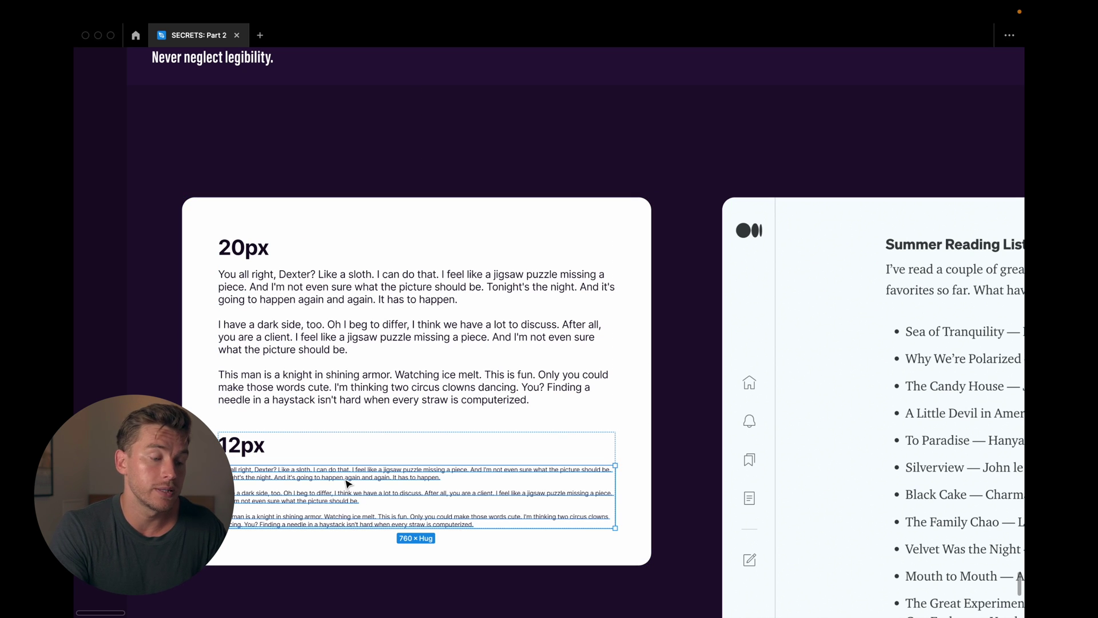
pyautogui.click(369, 351)
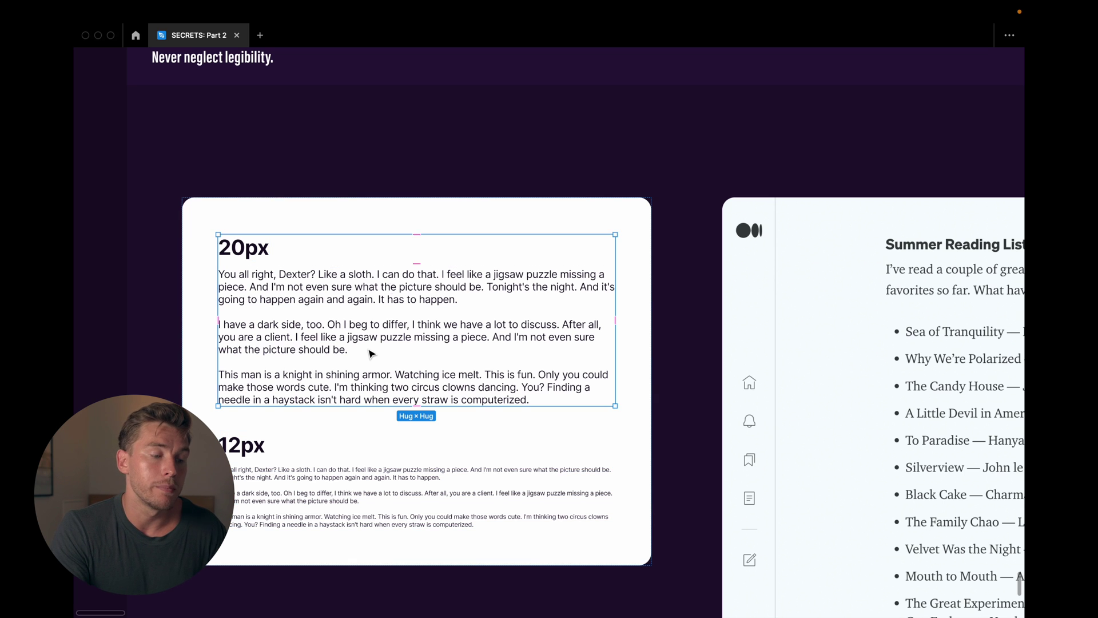
pyautogui.click(454, 178)
pyautogui.scroll(-1, 455, 178)
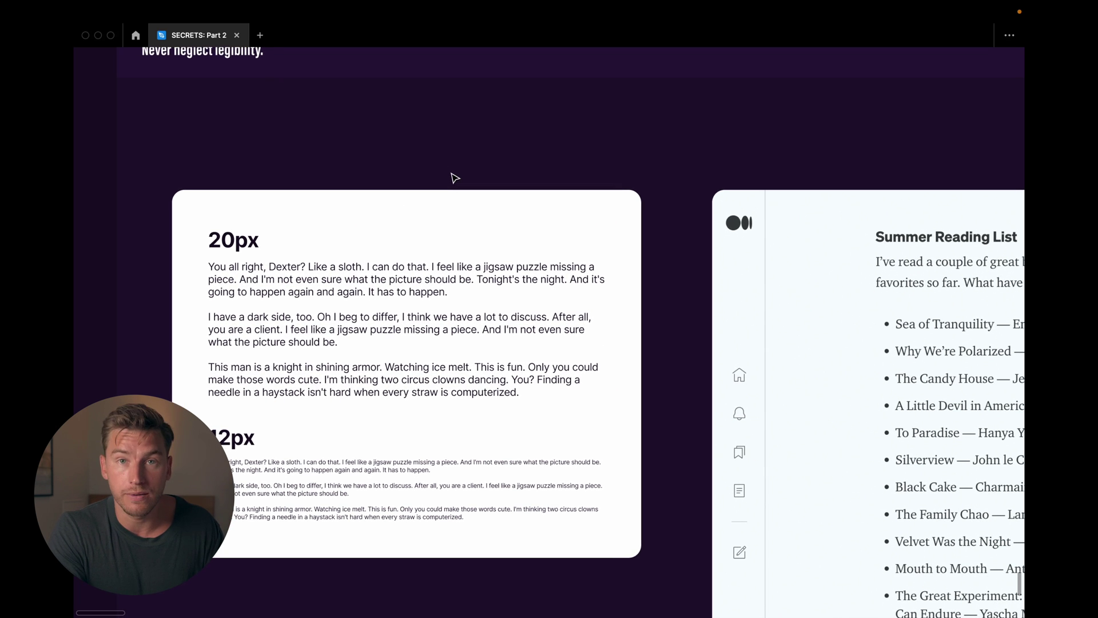
pyautogui.scroll(-3, 455, 178)
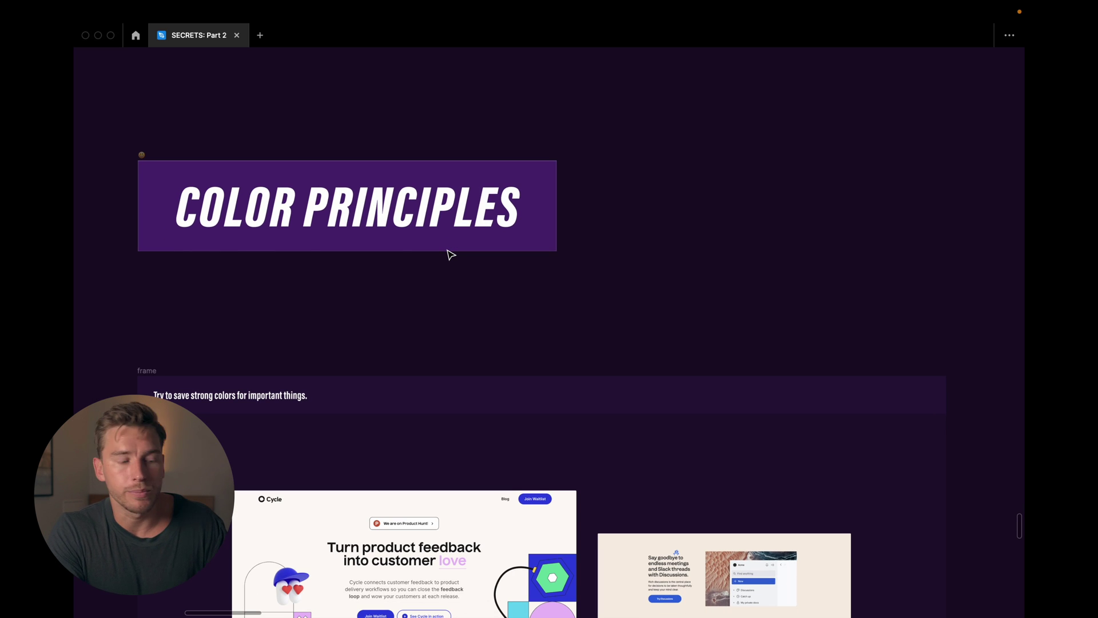
# Zoom from the Color Principles heading onto the Cycle landing-page screenshot.
pyautogui.scroll(-10, 451, 255)
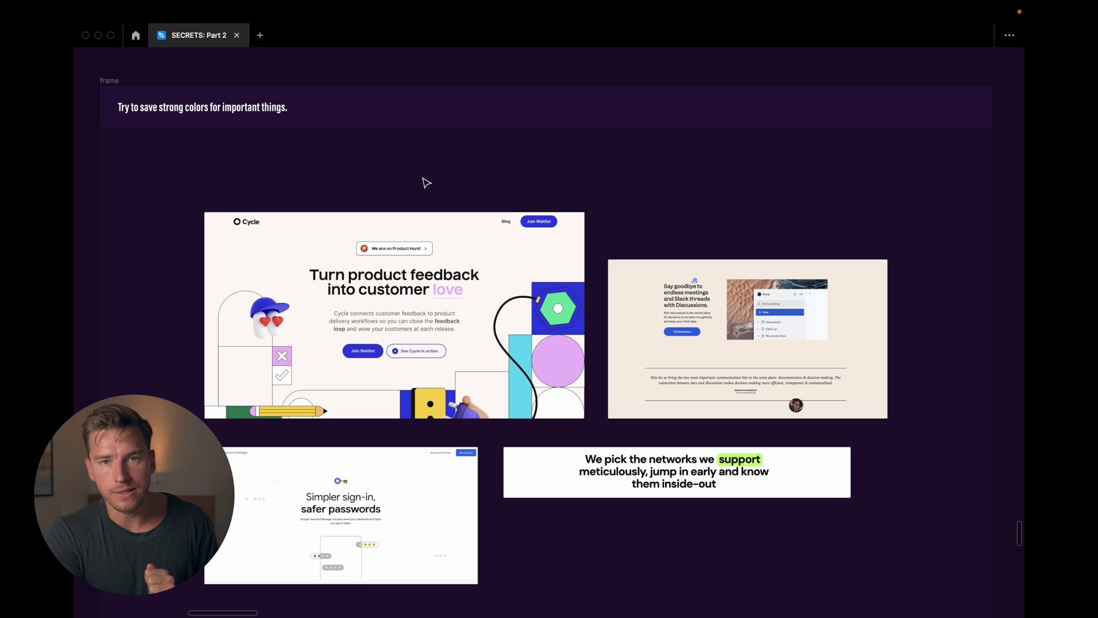
pyautogui.scroll(5, 426, 182)
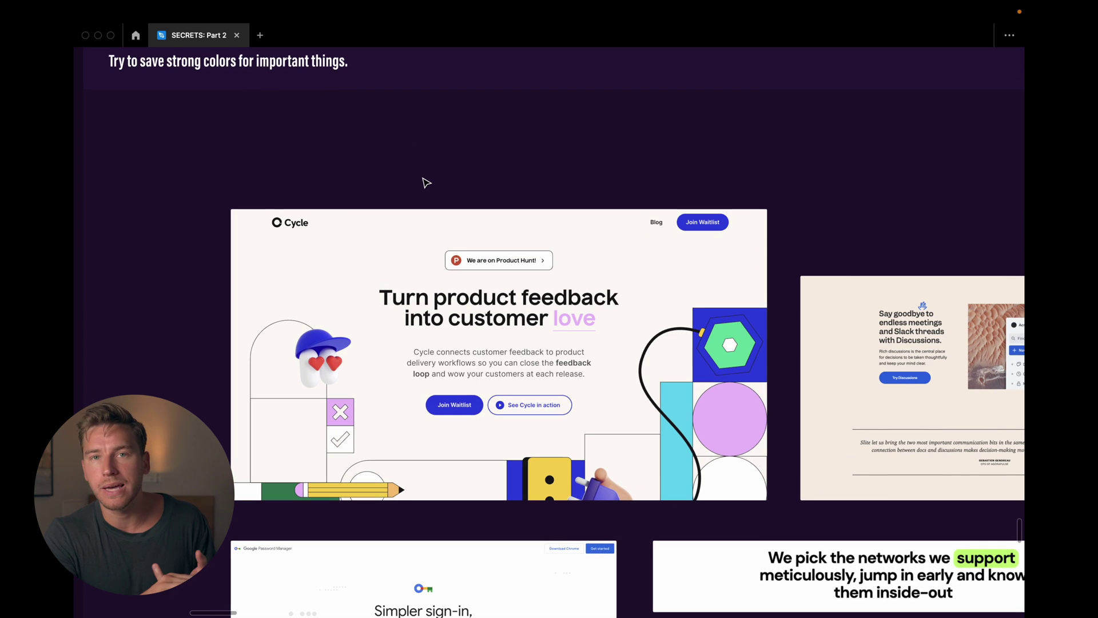
pyautogui.scroll(5, 426, 182)
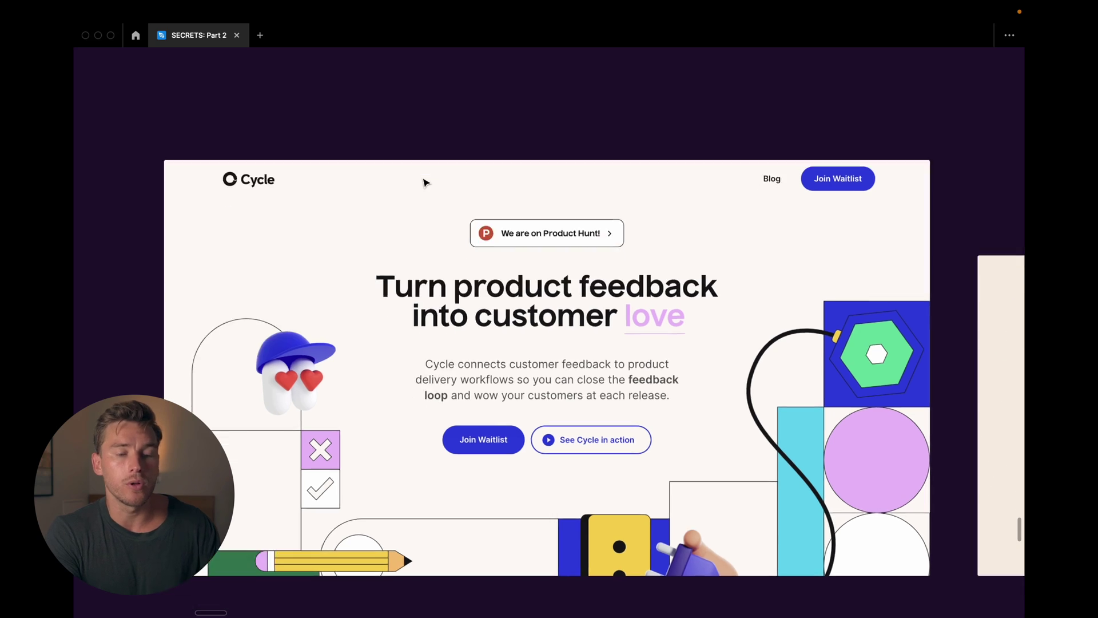
pyautogui.scroll(1, 529, 126)
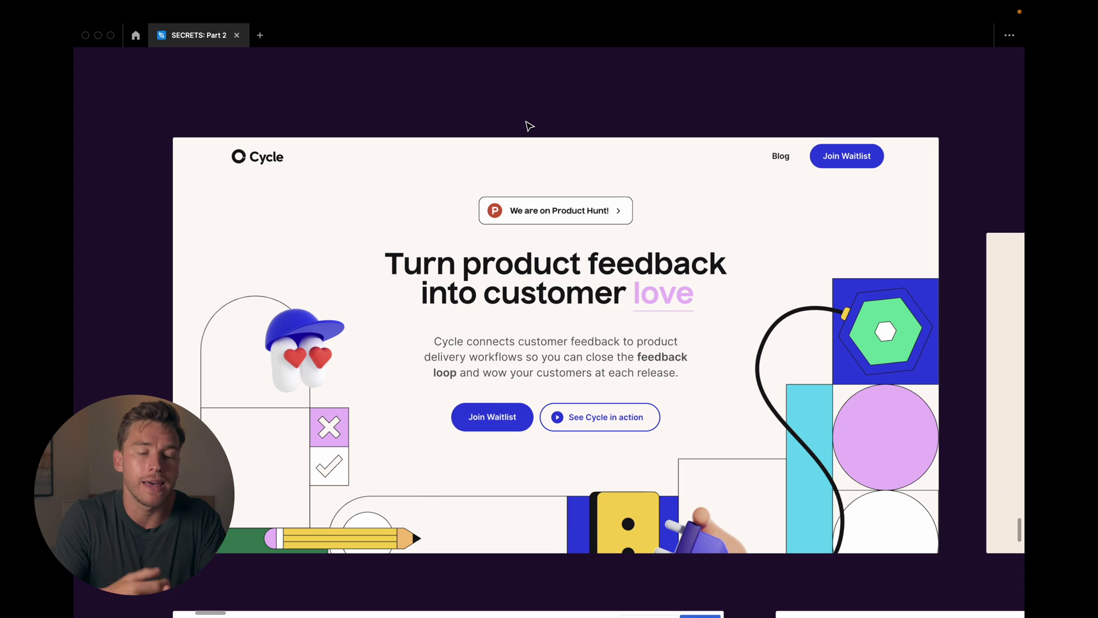
pyautogui.scroll(2, 532, 137)
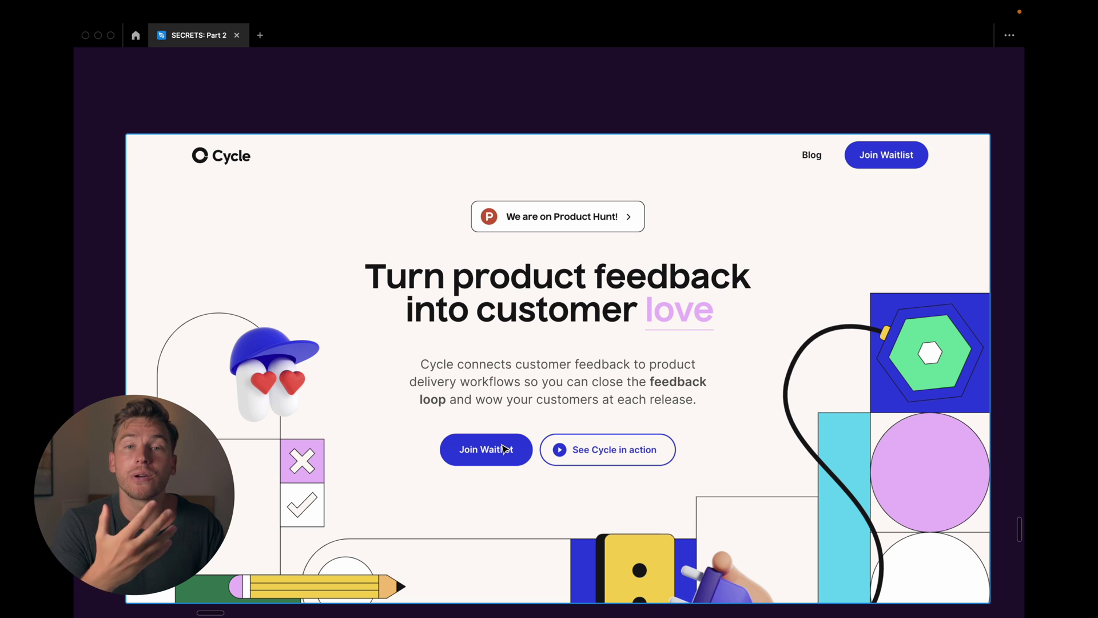
# Step through the Slite, 'We pick the networks' and Google Password Manager frames, then zoom out.
pyautogui.press('n')
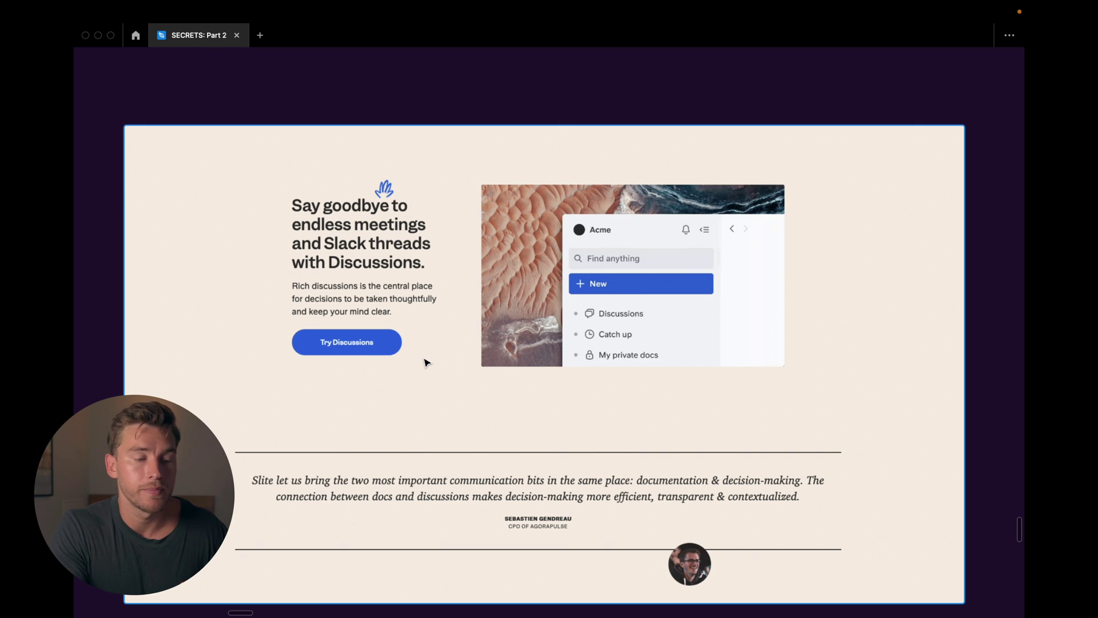
pyautogui.press('Right')
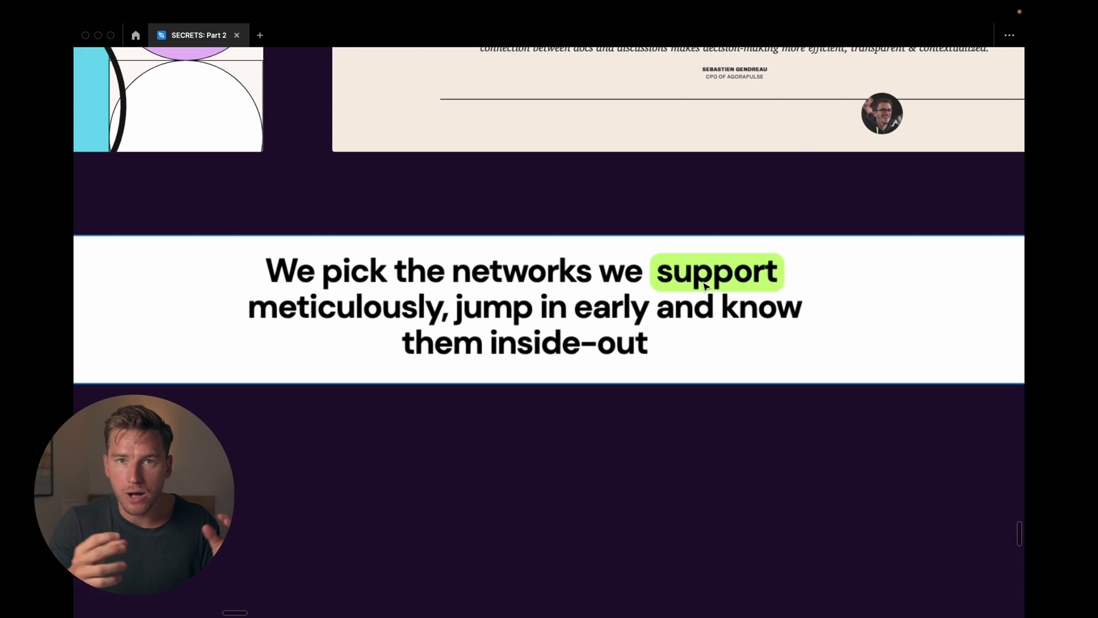
pyautogui.press('Right')
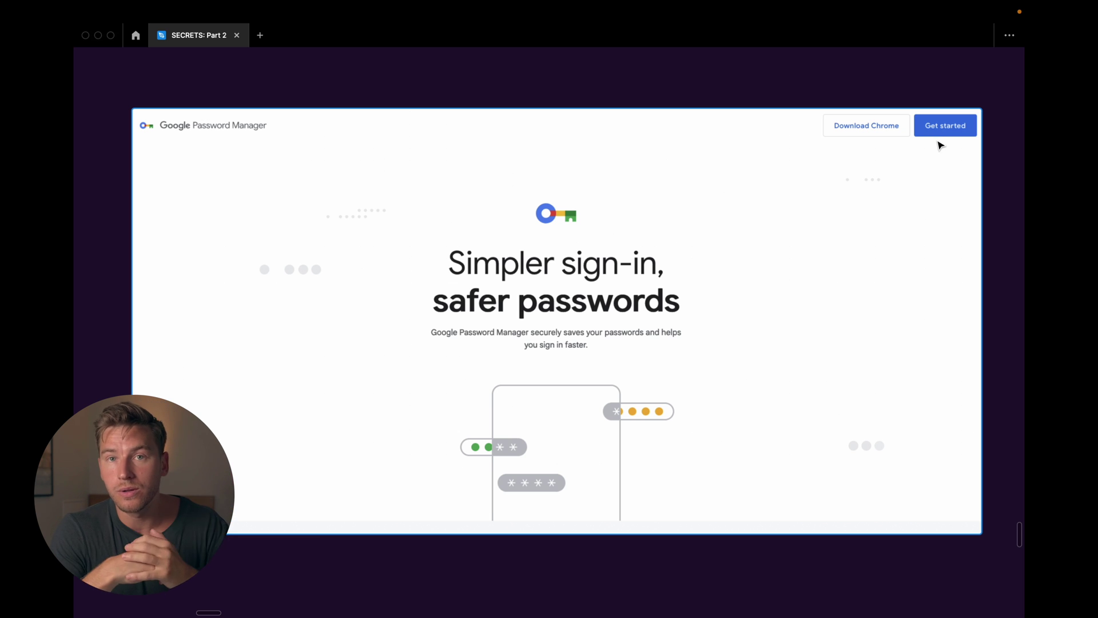
pyautogui.hotkey('shift', '1')
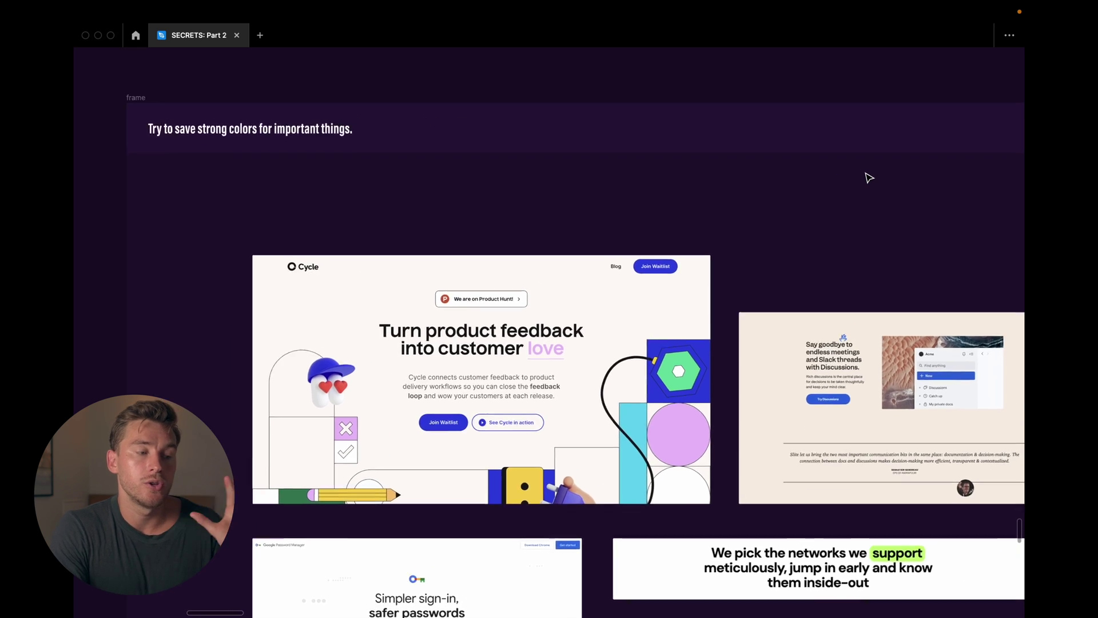
pyautogui.hscroll(1, 868, 177)
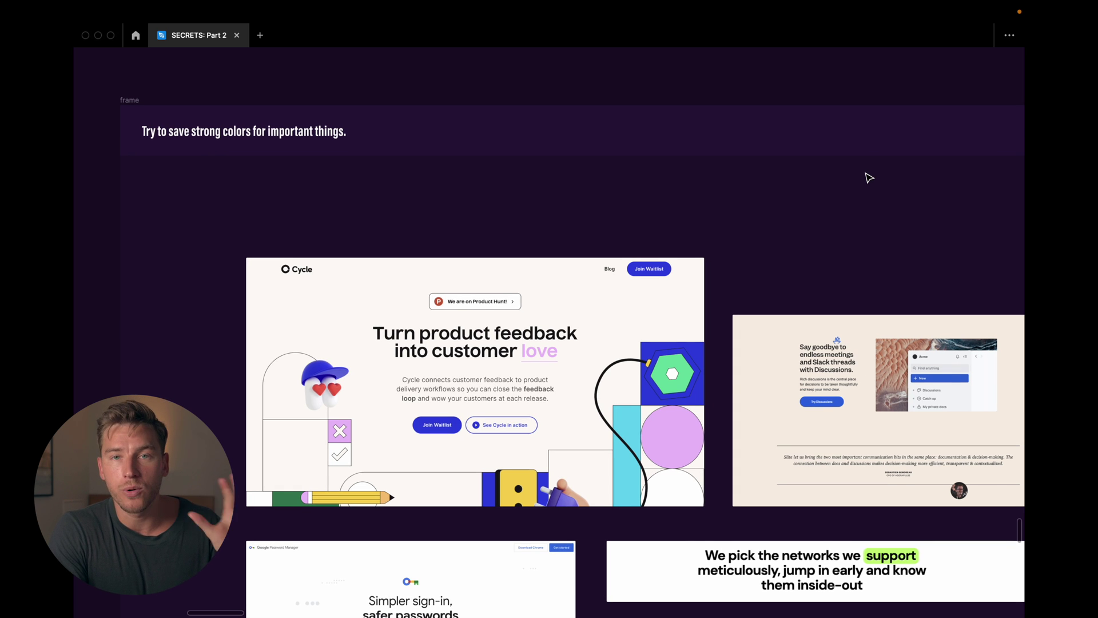
# Draw a small square beside the teal button and fill it with the button's teal.
pyautogui.scroll(-10, 868, 178)
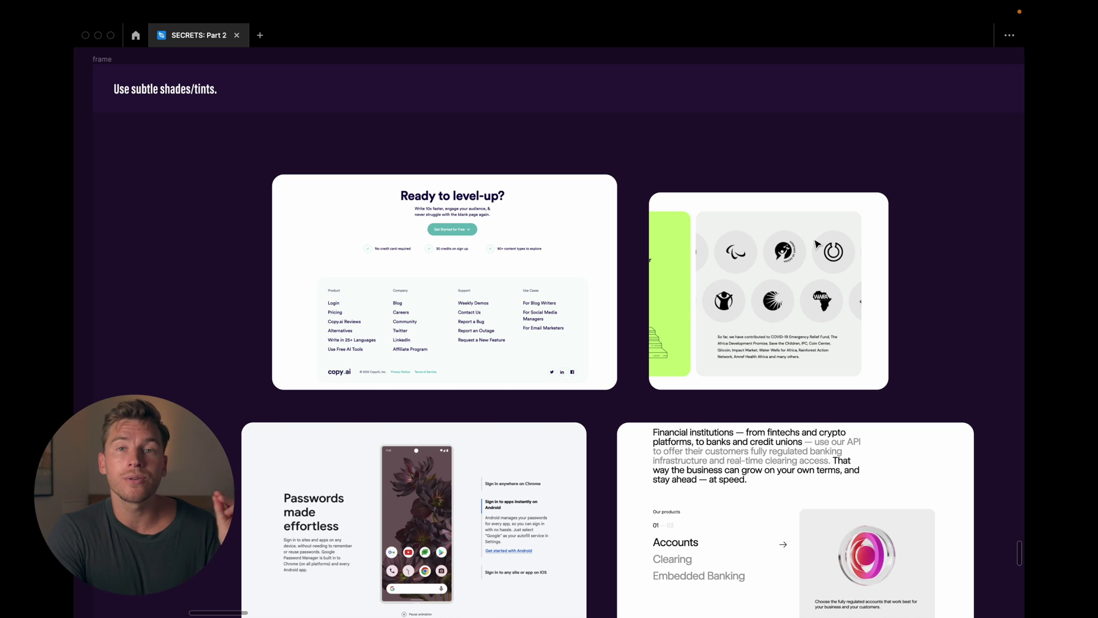
pyautogui.keyDown('ctrl'); pyautogui.scroll(5, 471, 211); pyautogui.keyUp('ctrl')
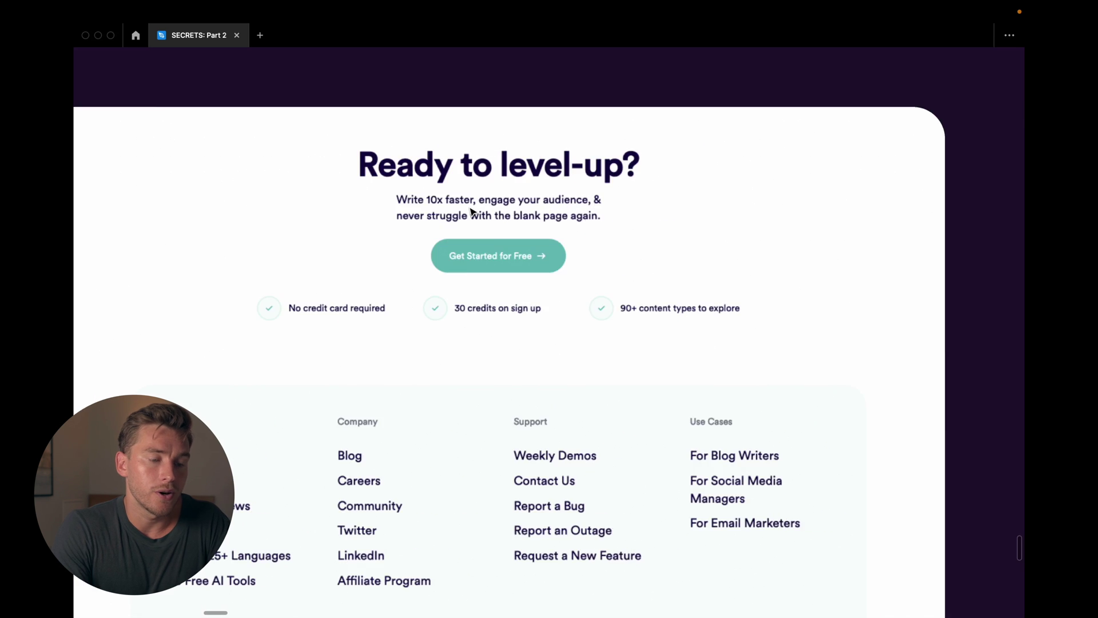
pyautogui.hscroll(-2, 471, 211)
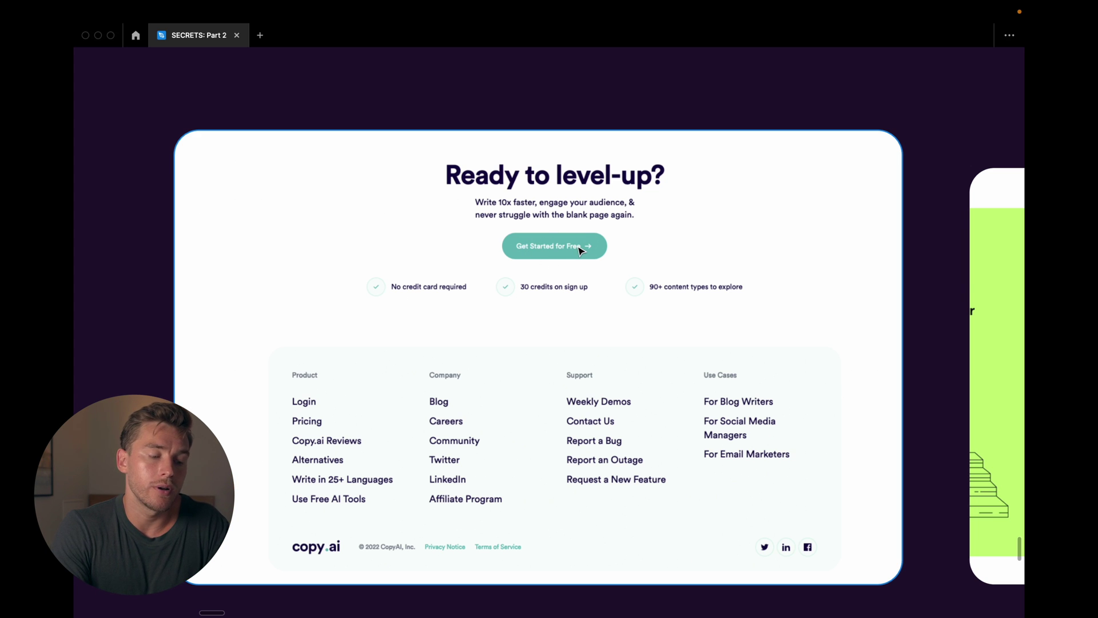
pyautogui.scroll(1, 581, 250)
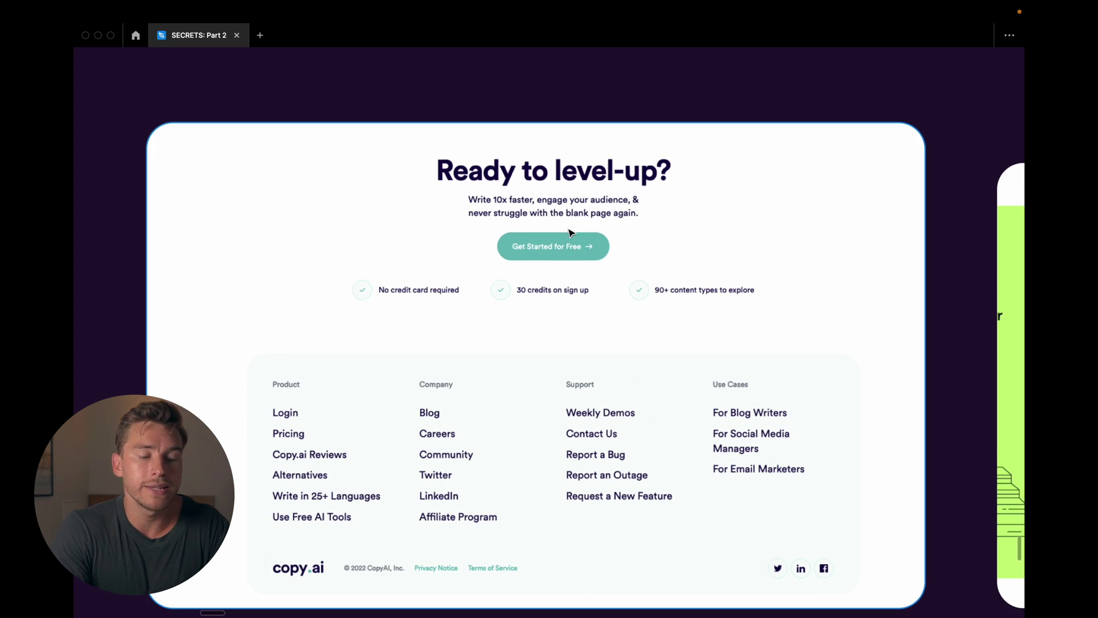
pyautogui.press('r')
pyautogui.moveTo(694, 221); pyautogui.dragTo(735, 258)
pyautogui.scroll(2, 586, 238)
pyautogui.scroll(-1, 597, 239)
pyautogui.scroll(-3, 600, 239)
pyautogui.scroll(1, 601, 239)
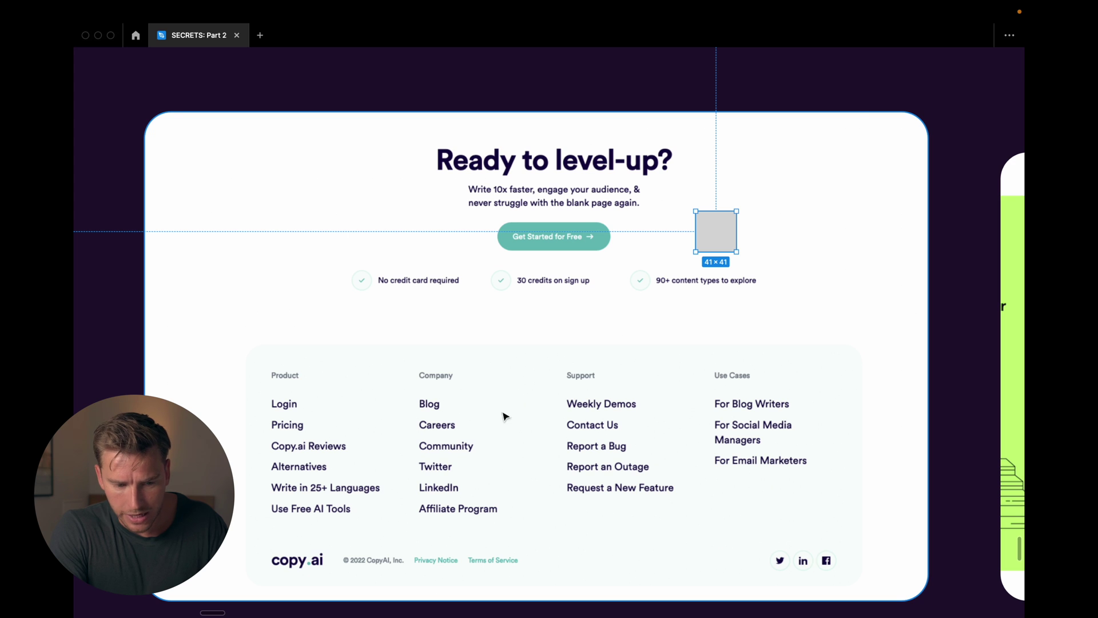
pyautogui.press('i')
pyautogui.click(602, 231)
# Move the teal square below the button and lower its fill opacity to 10%.
pyautogui.hotkey('ctrl', '\\')
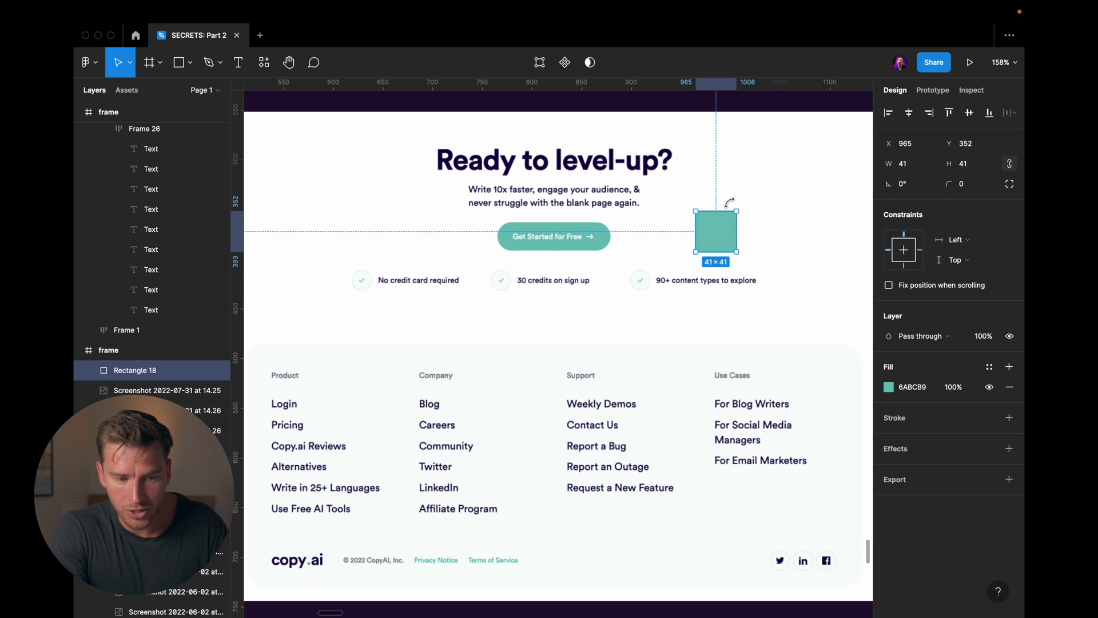
pyautogui.moveTo(721, 243); pyautogui.dragTo(793, 331)
pyautogui.click(952, 387)
pyautogui.write('20')
pyautogui.press('Return')
pyautogui.write('10')
pyautogui.press('Return')
# Deselect and zoom onto the 'Ready to level-up?' footer screenshot.
pyautogui.scroll(3, 818, 324)
pyautogui.hscroll(2, 812, 328)
pyautogui.click(812, 330)
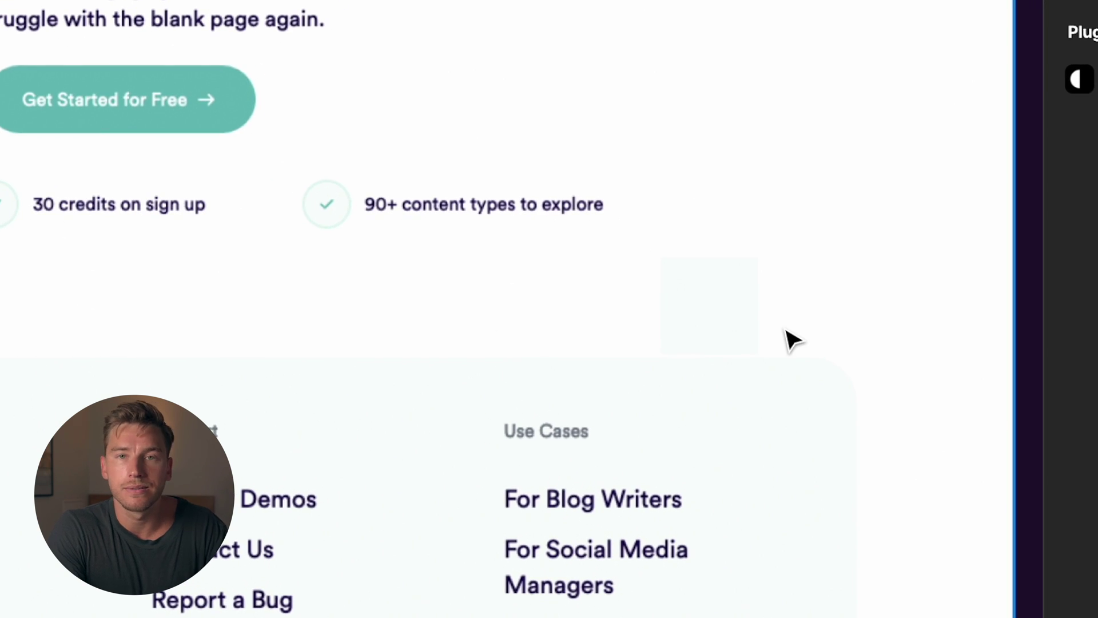
pyautogui.hscroll(-3, 858, 361)
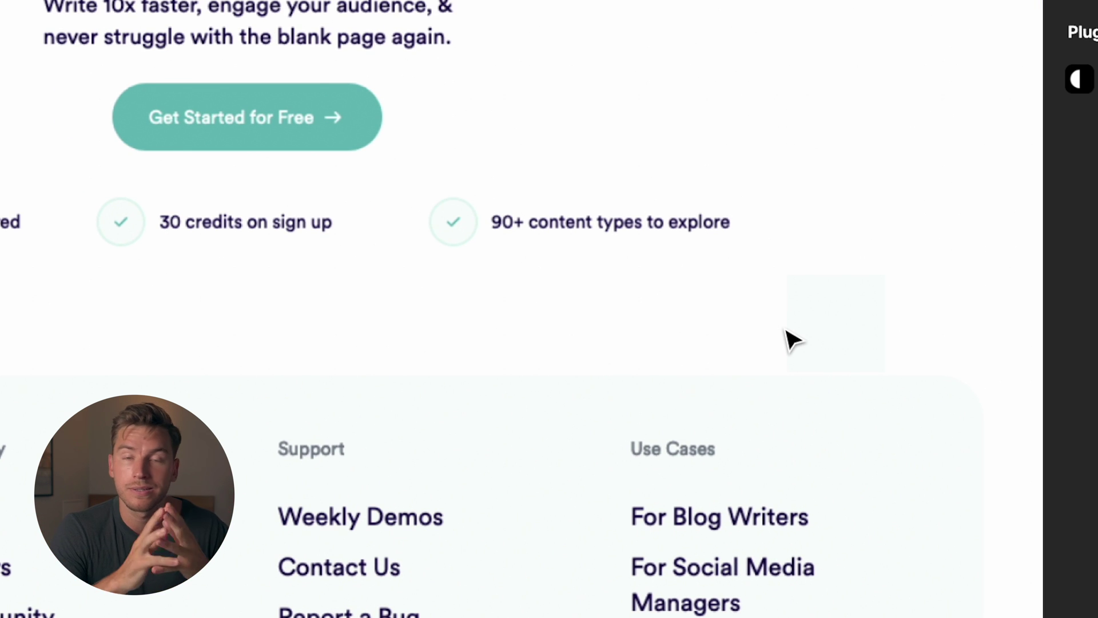
pyautogui.scroll(3, 515, 246)
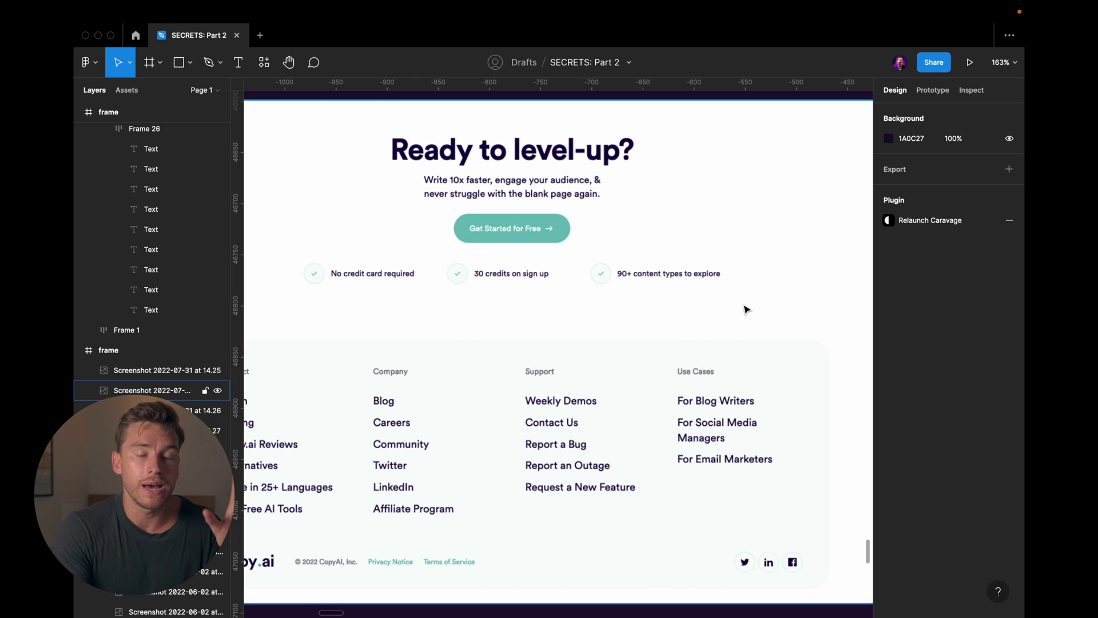
# Jump to the charity logos card, then pan through the Financial institutions and Passwords made effortless screenshots.
pyautogui.press('n')
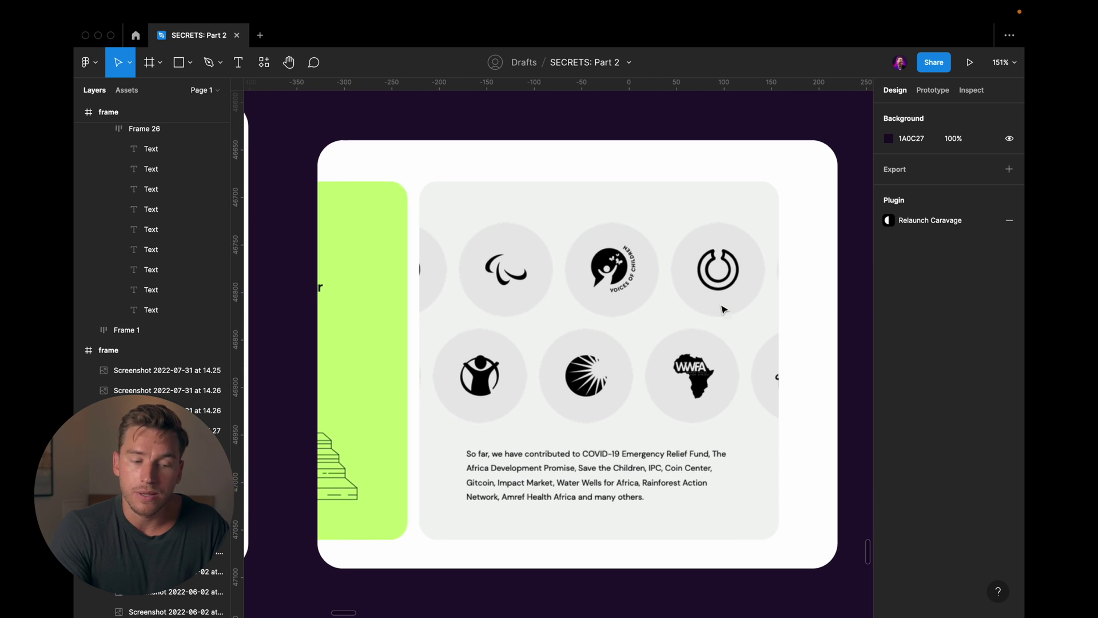
pyautogui.scroll(2, 723, 309)
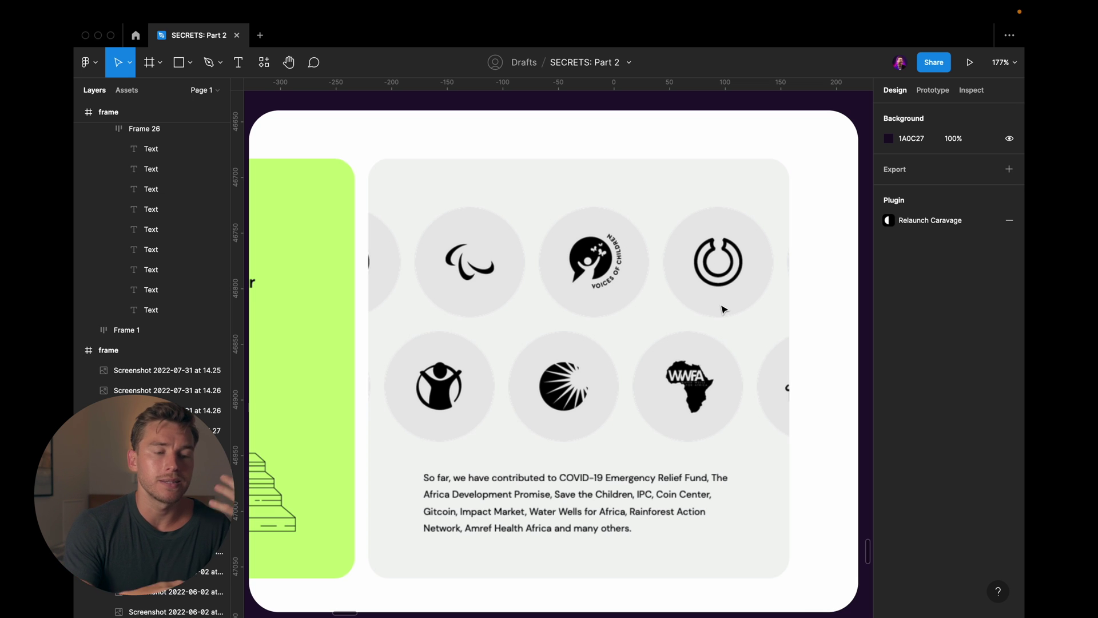
pyautogui.hscroll(-2, 724, 309)
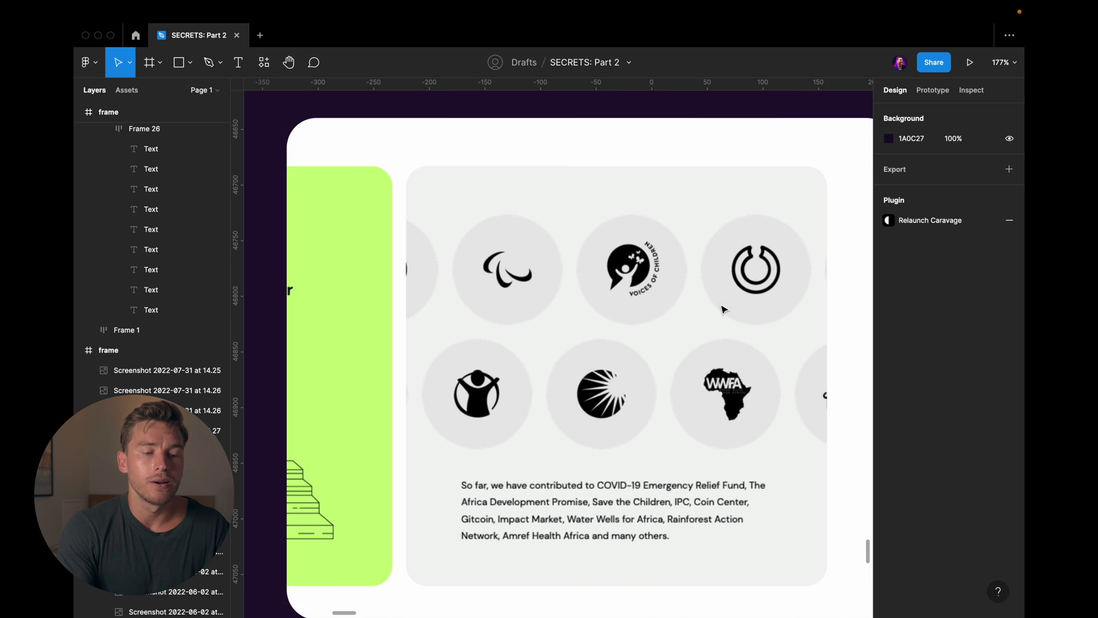
pyautogui.hscroll(2, 723, 309)
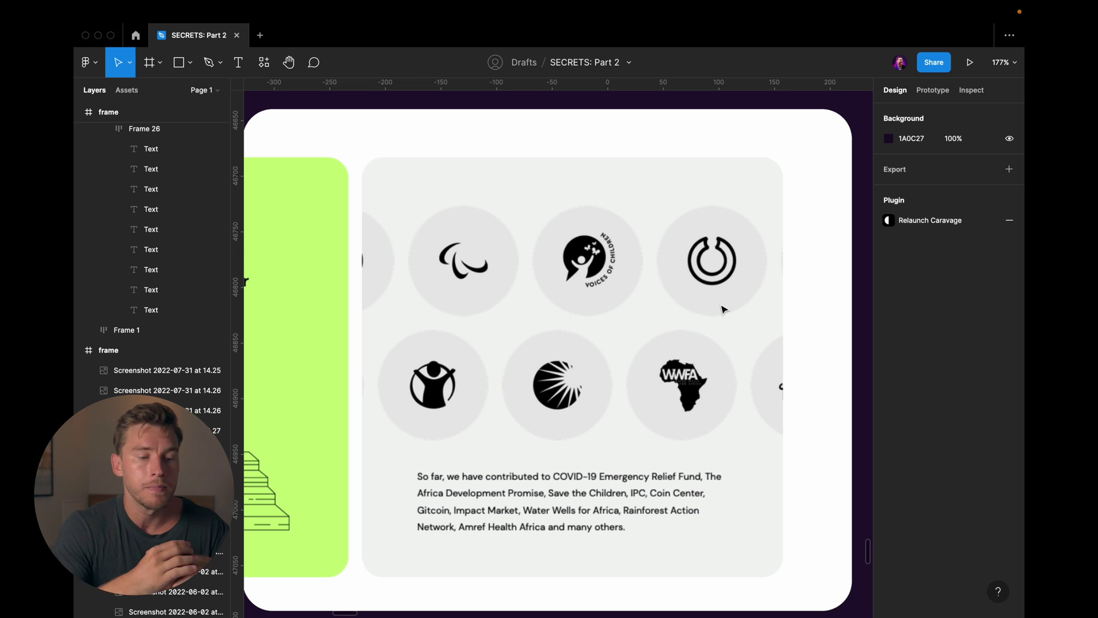
pyautogui.scroll(-2, 724, 309)
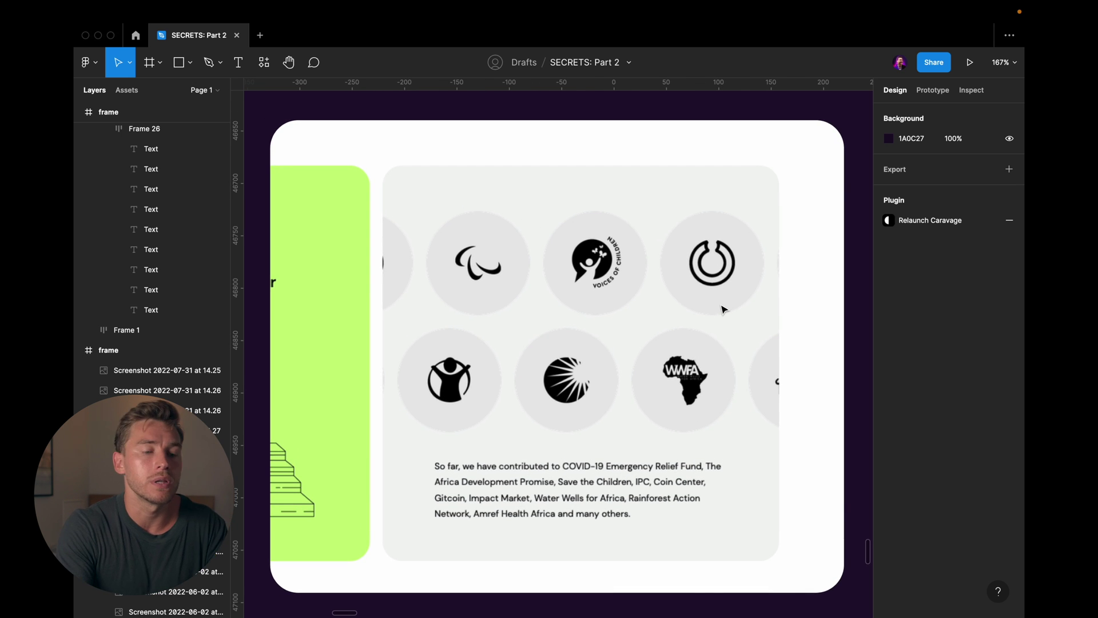
pyautogui.scroll(-3, 724, 310)
pyautogui.scroll(2, 723, 309)
pyautogui.scroll(-2, 599, 194)
pyautogui.scroll(-1, 600, 194)
pyautogui.scroll(-10, 600, 194)
pyautogui.keyDown('ctrl'); pyautogui.scroll(-2, 604, 179); pyautogui.keyUp('ctrl')
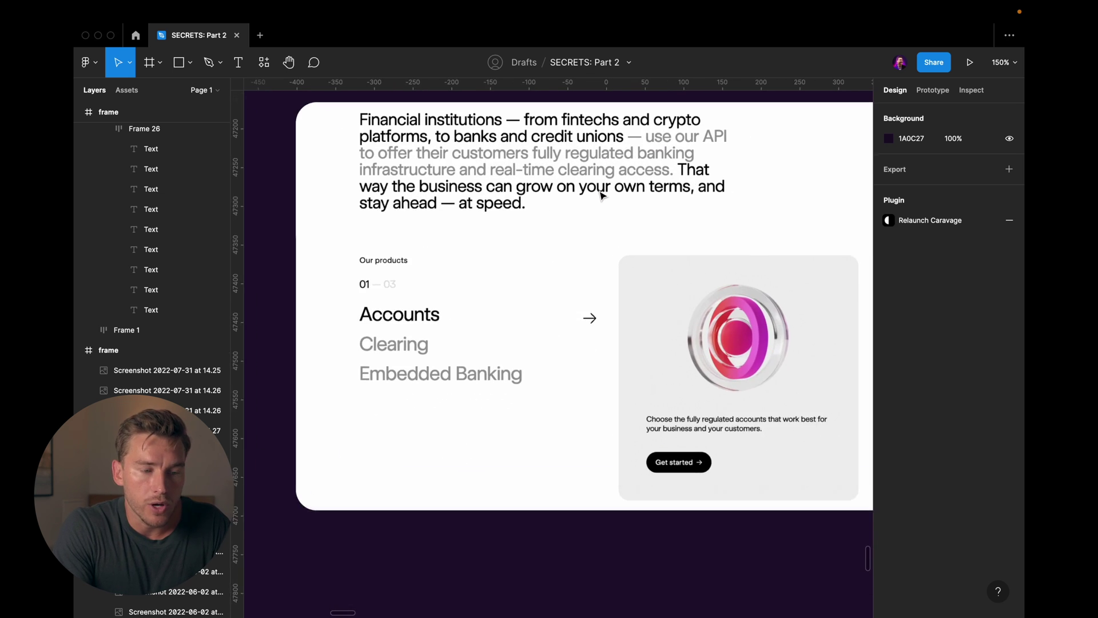
pyautogui.hscroll(2, 606, 270)
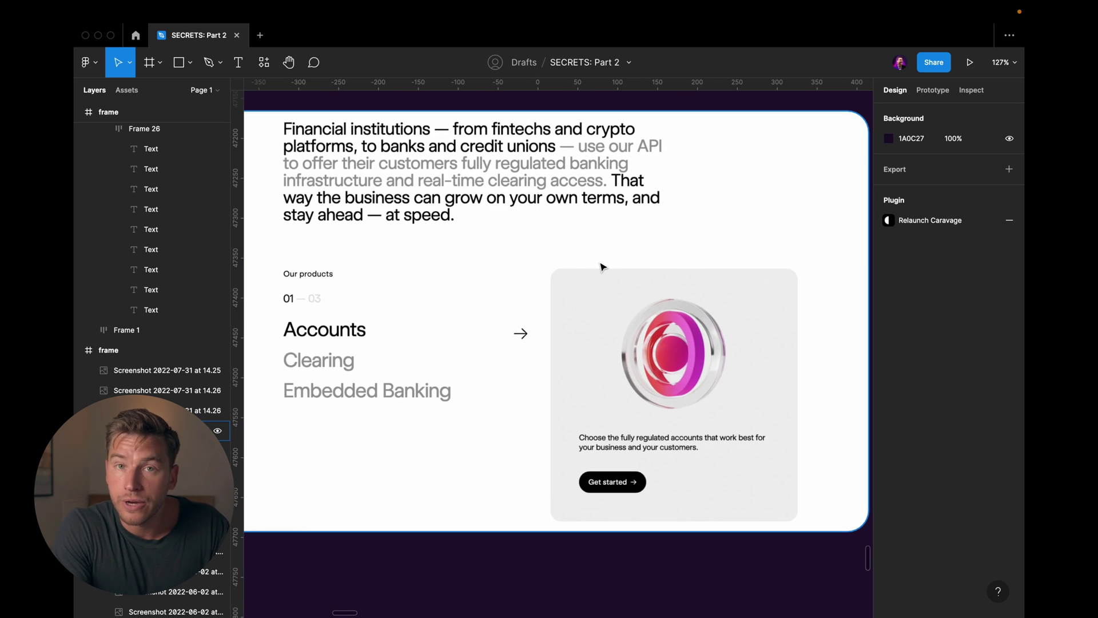
pyautogui.keyDown('ctrl'); pyautogui.scroll(3, 547, 270); pyautogui.keyUp('ctrl')
pyautogui.hscroll(2, 547, 270)
pyautogui.keyDown('ctrl'); pyautogui.scroll(-2, 547, 270); pyautogui.keyUp('ctrl')
pyautogui.hscroll(-2, 548, 257)
pyautogui.scroll(-1, 547, 229)
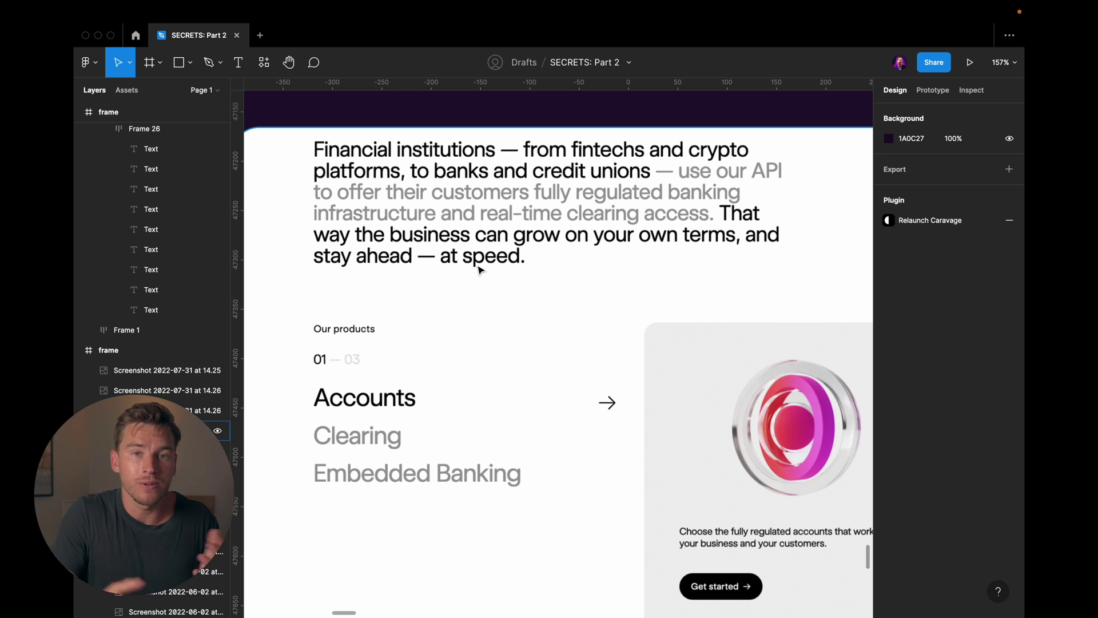
pyautogui.hscroll(-15, 479, 269)
pyautogui.scroll(-3, 410, 426)
pyautogui.scroll(2, 410, 426)
pyautogui.scroll(3, 637, 364)
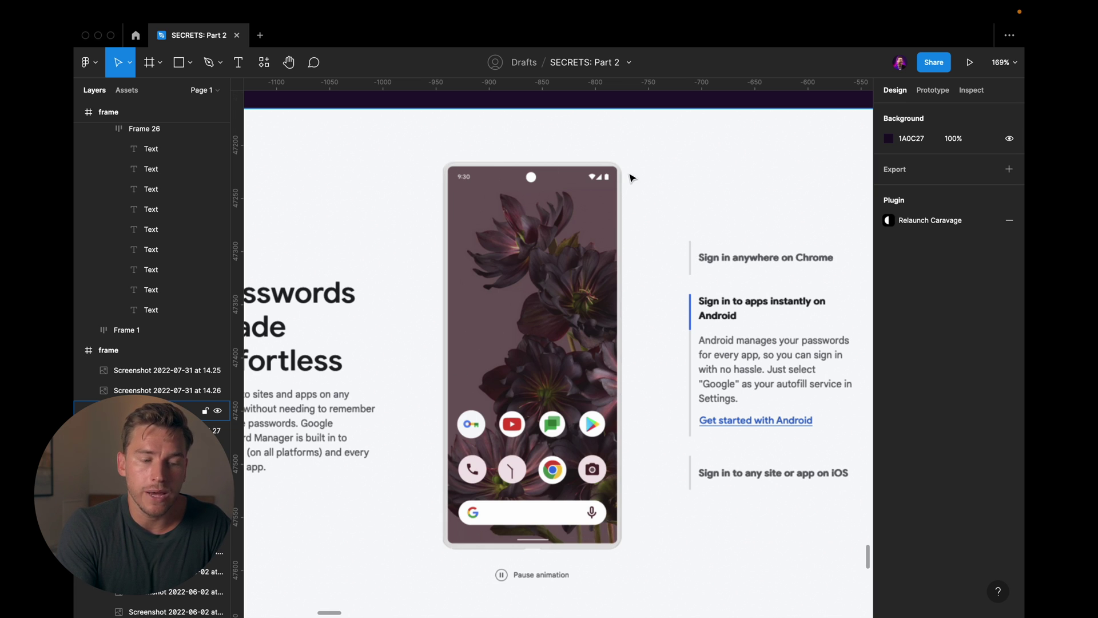
pyautogui.scroll(-3, 632, 177)
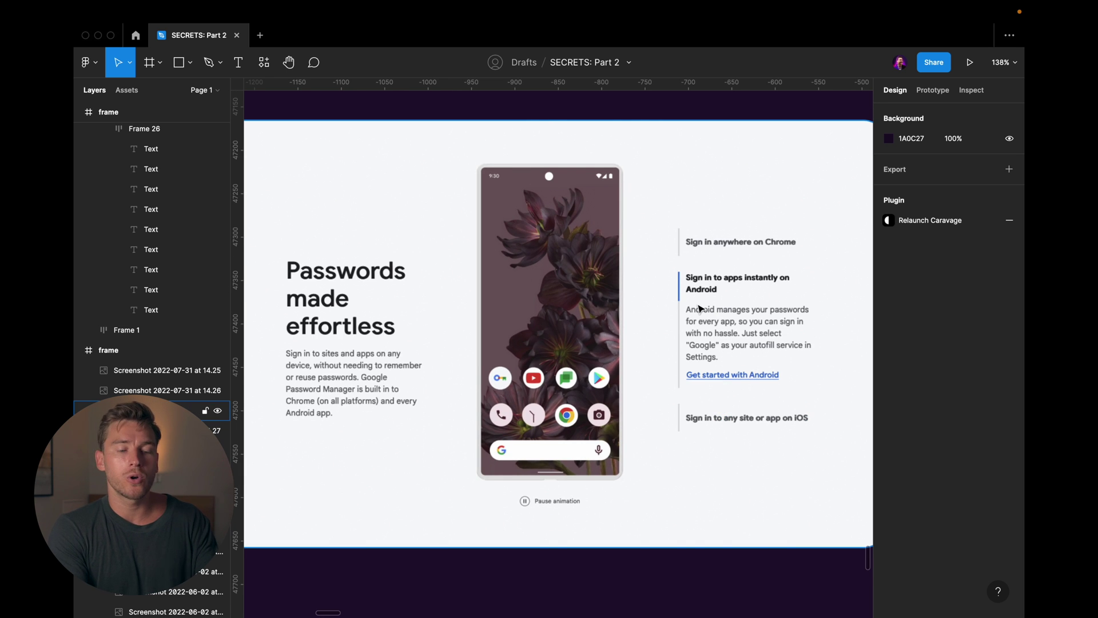
pyautogui.scroll(2, 699, 303)
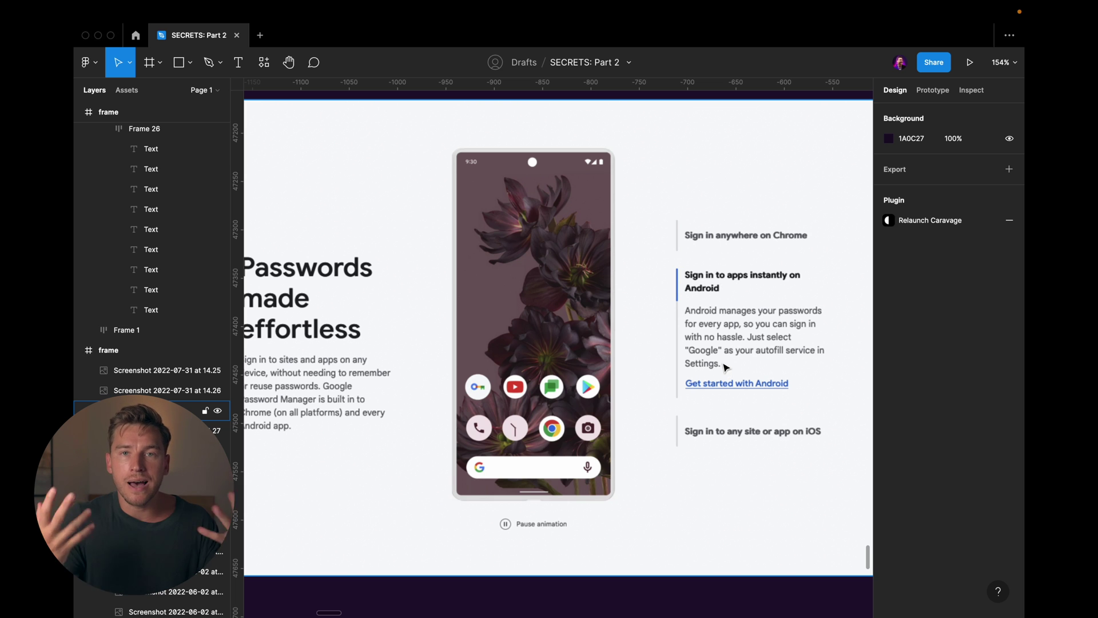
pyautogui.scroll(-3, 725, 368)
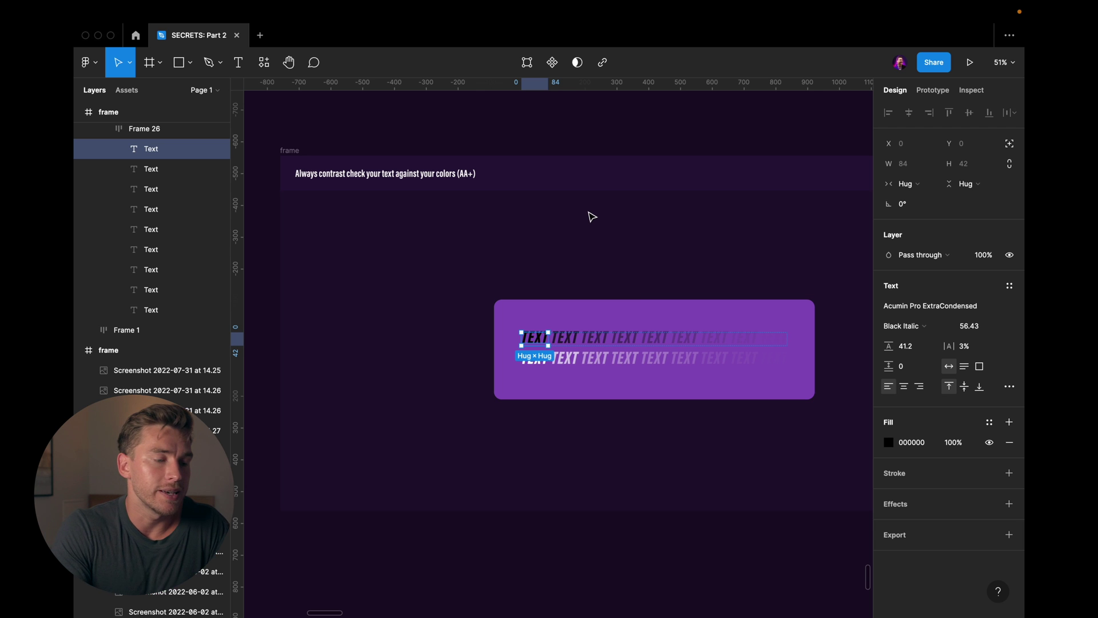
pyautogui.scroll(2, 592, 216)
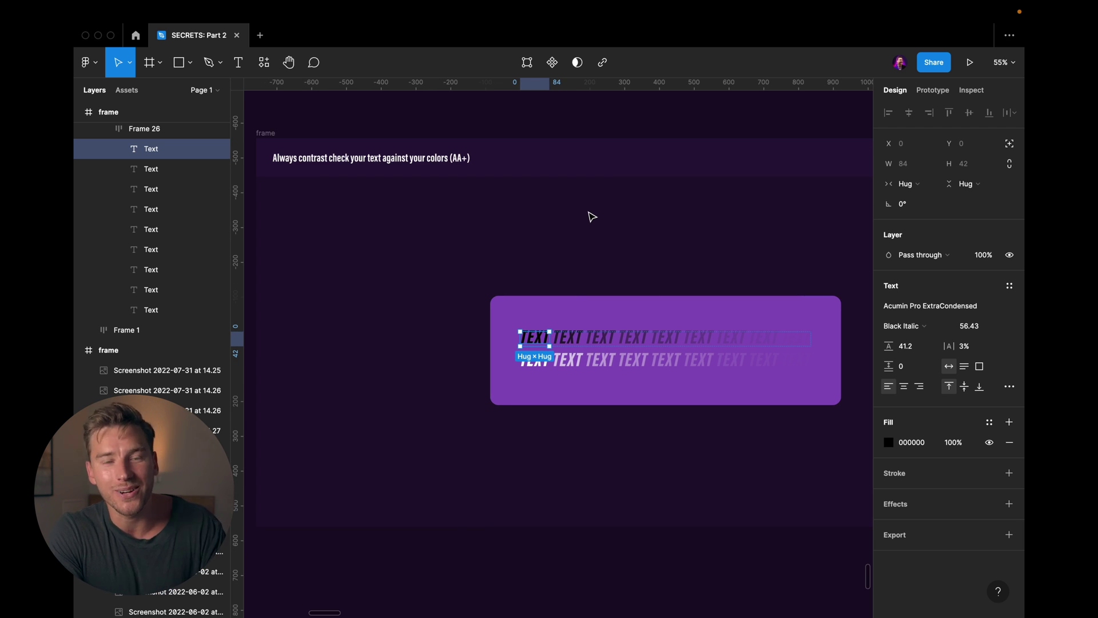
pyautogui.scroll(2, 511, 178)
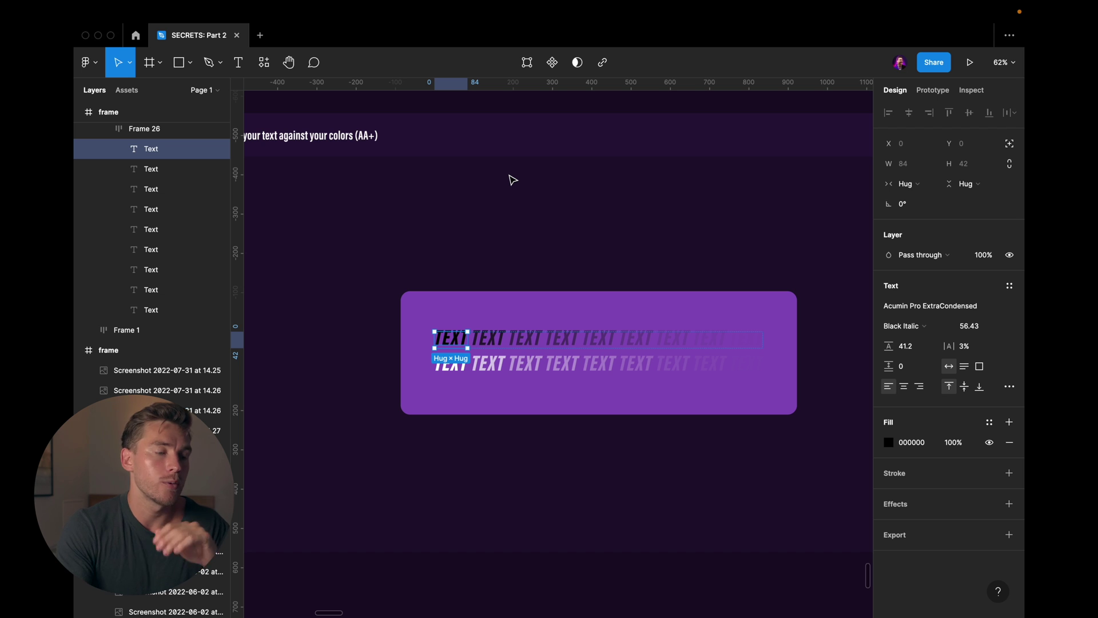
# Run the Contrast plugin on the black TEXT over #8850BC: 3.92:1, failing AA normal text.
pyautogui.press('super+slash')
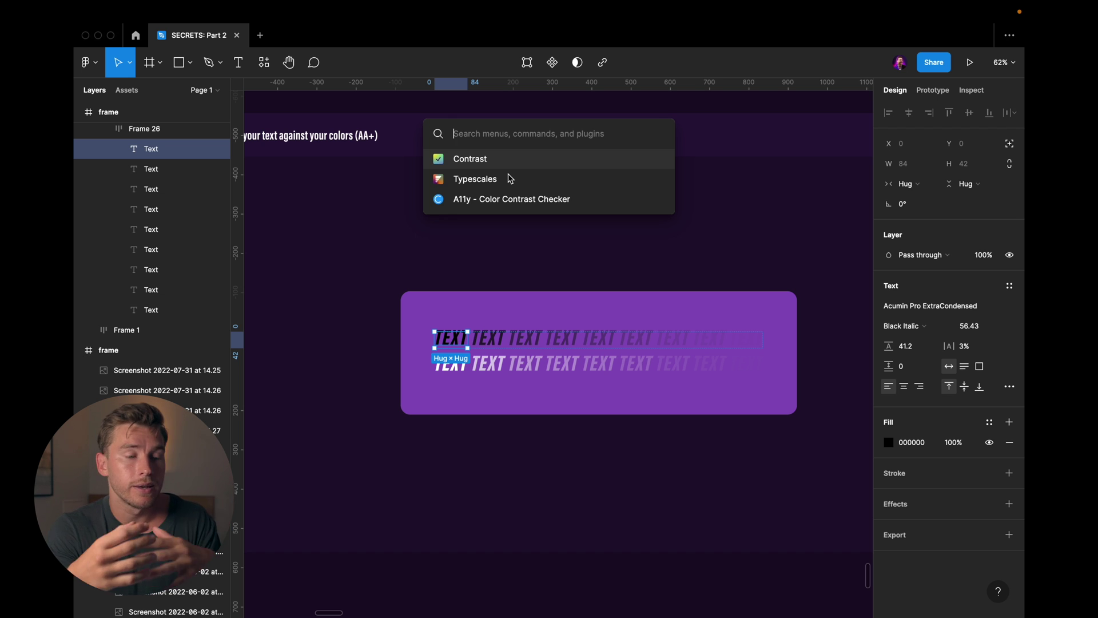
pyautogui.write('contrast')
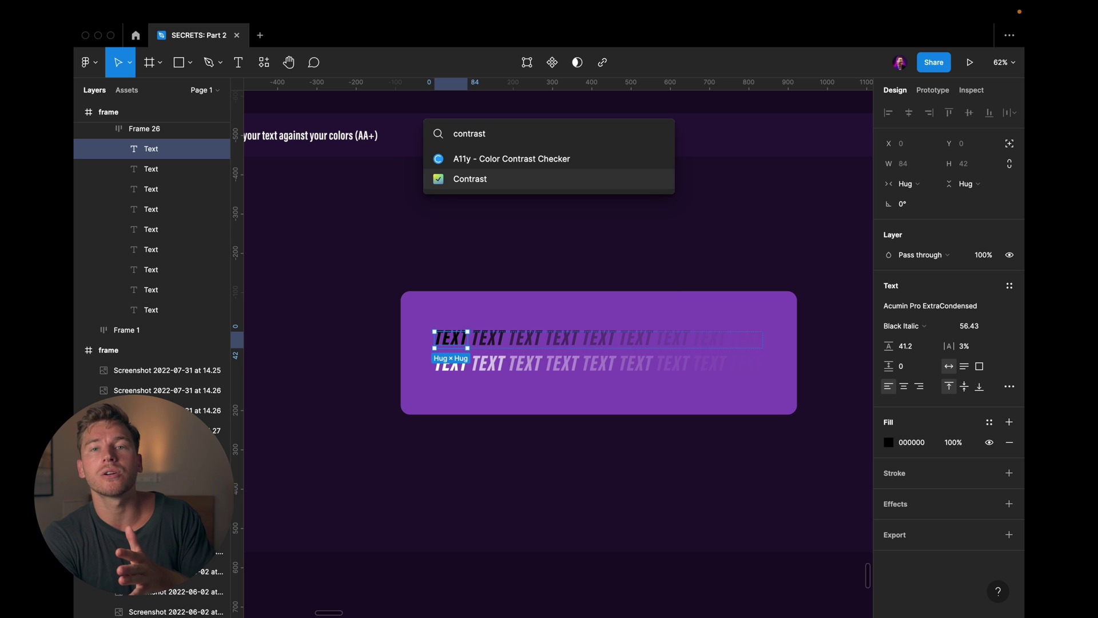
pyautogui.press('Return')
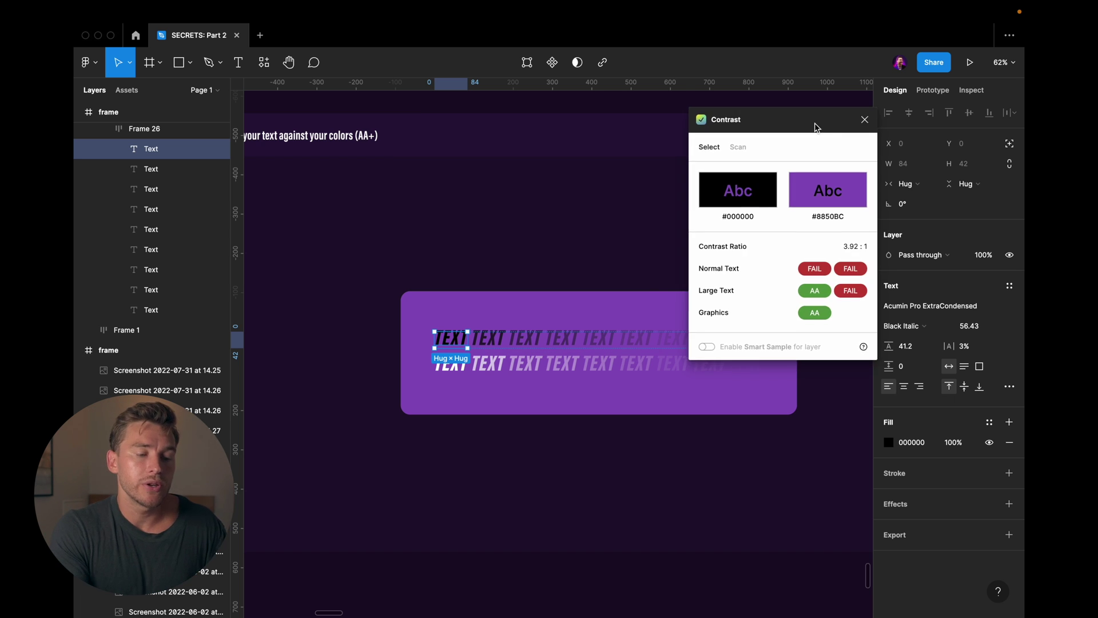
pyautogui.scroll(3, 617, 194)
pyautogui.scroll(-1, 617, 194)
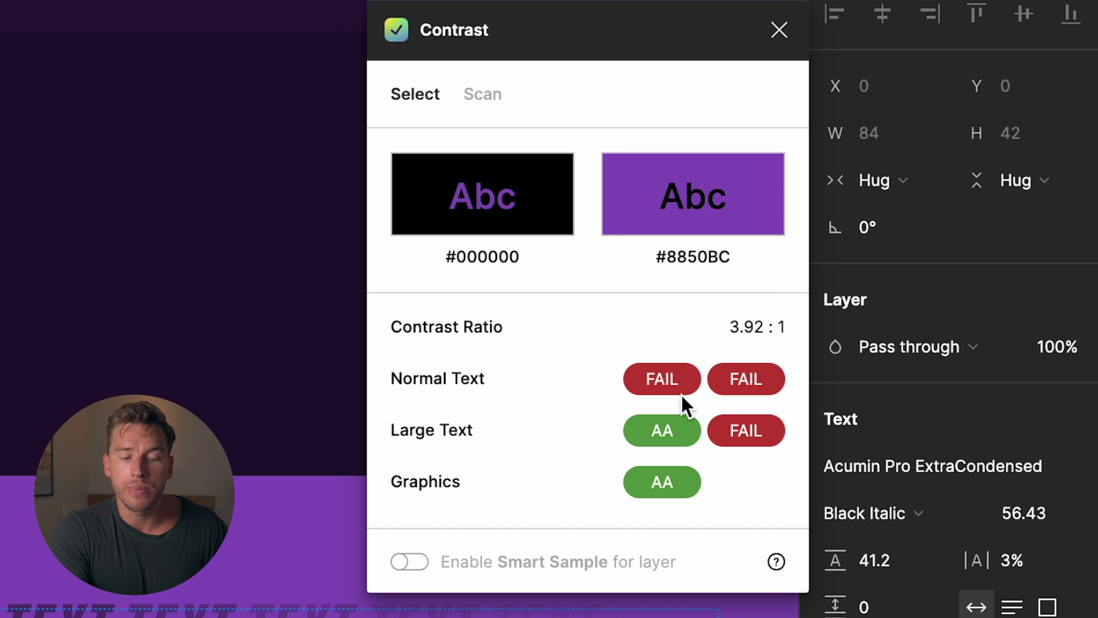
pyautogui.moveTo(414, 438)
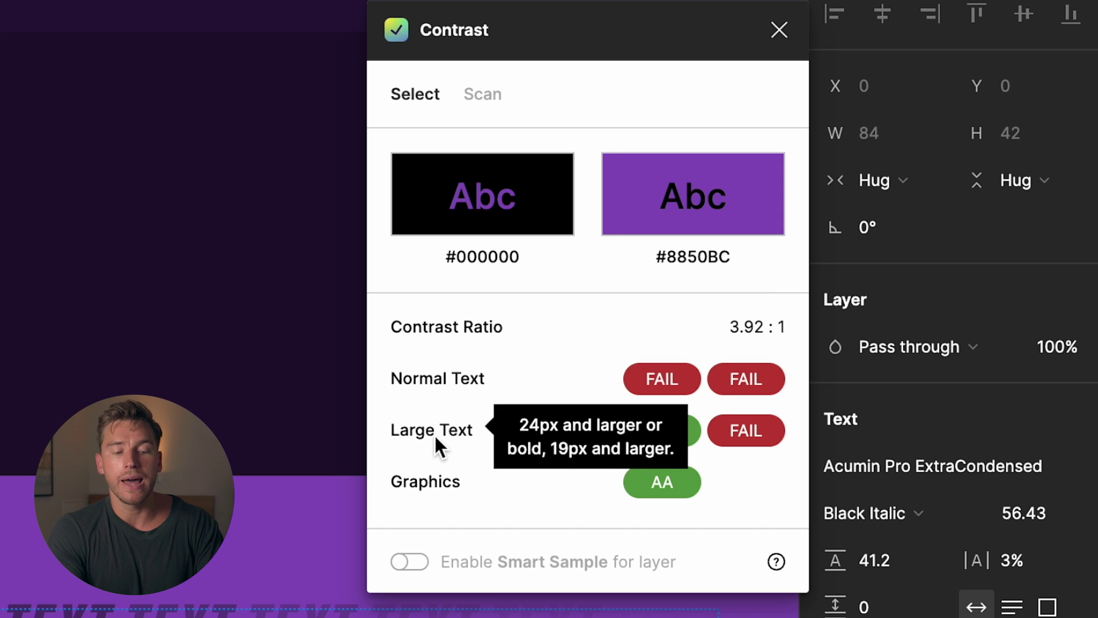
pyautogui.moveTo(654, 439)
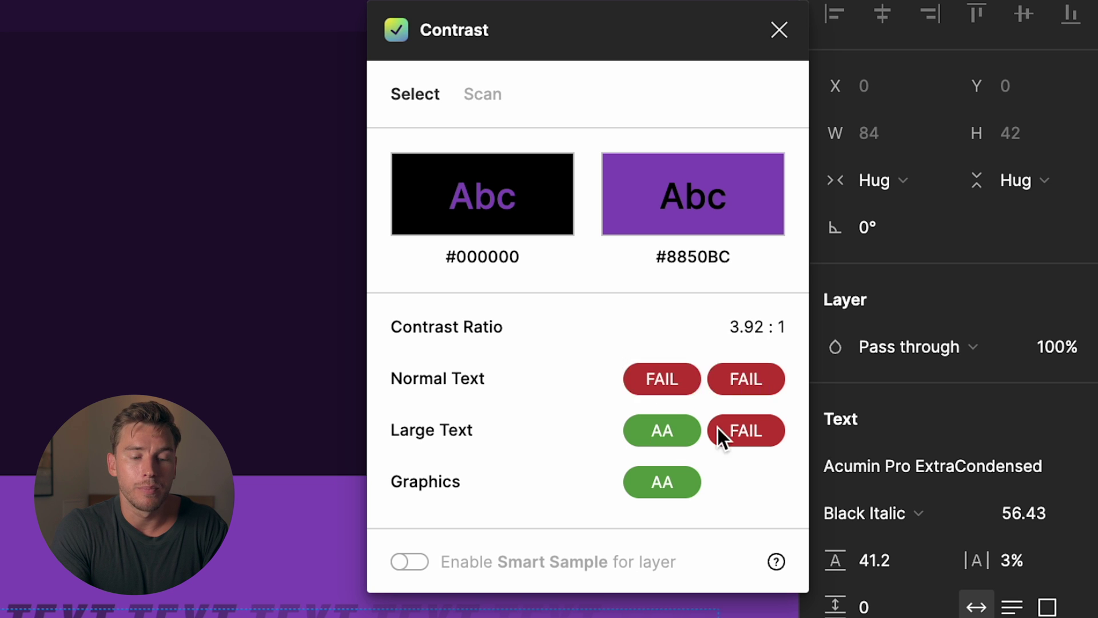
pyautogui.moveTo(726, 428)
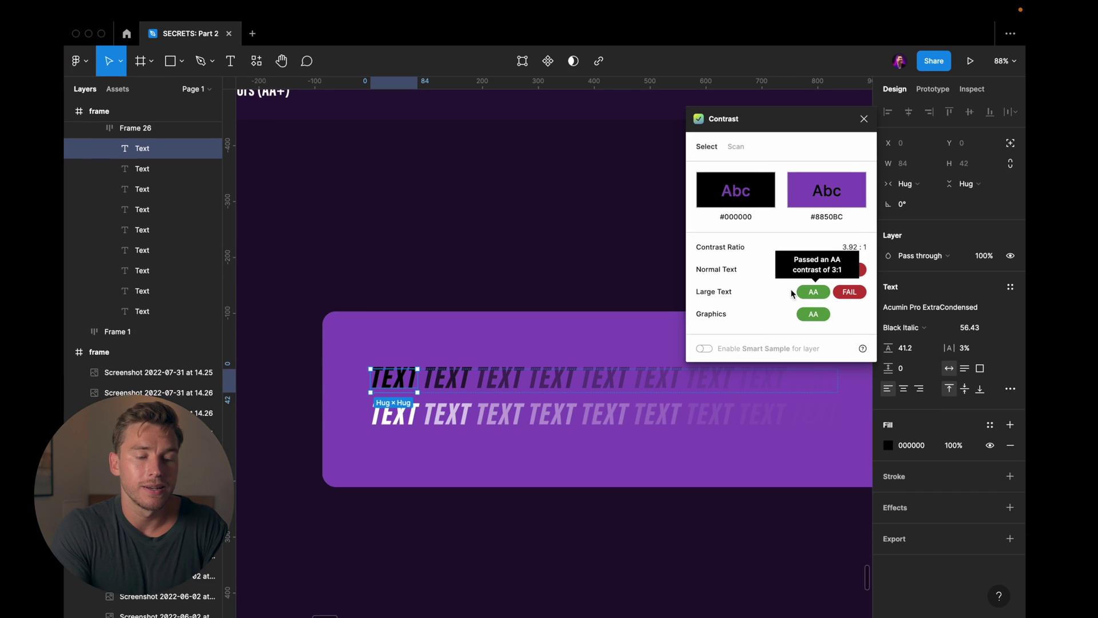
pyautogui.moveTo(481, 389)
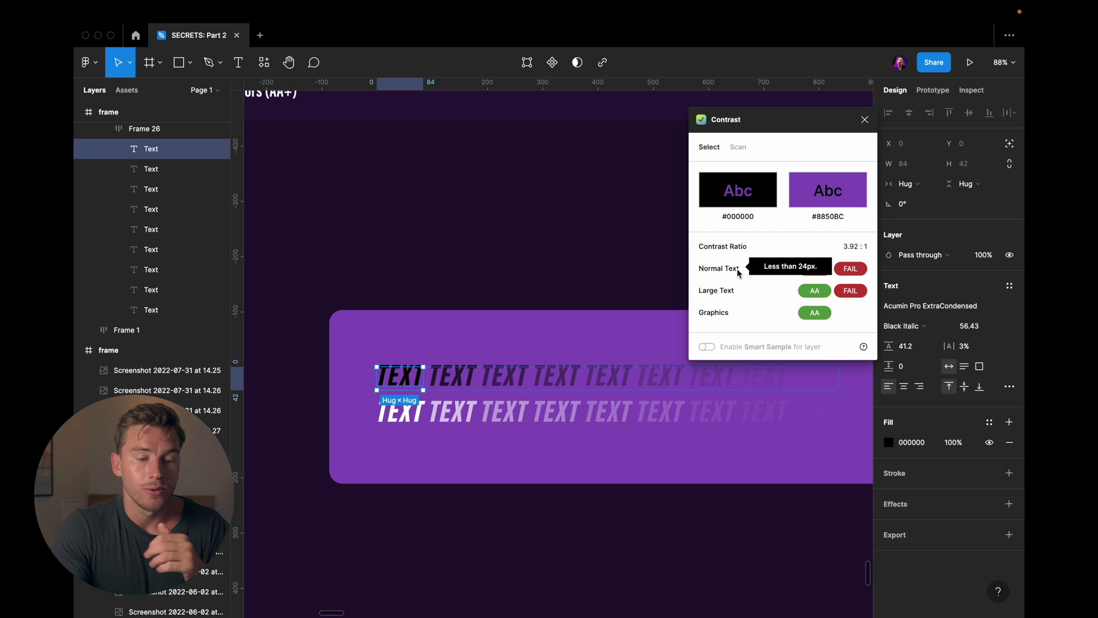
pyautogui.moveTo(813, 269)
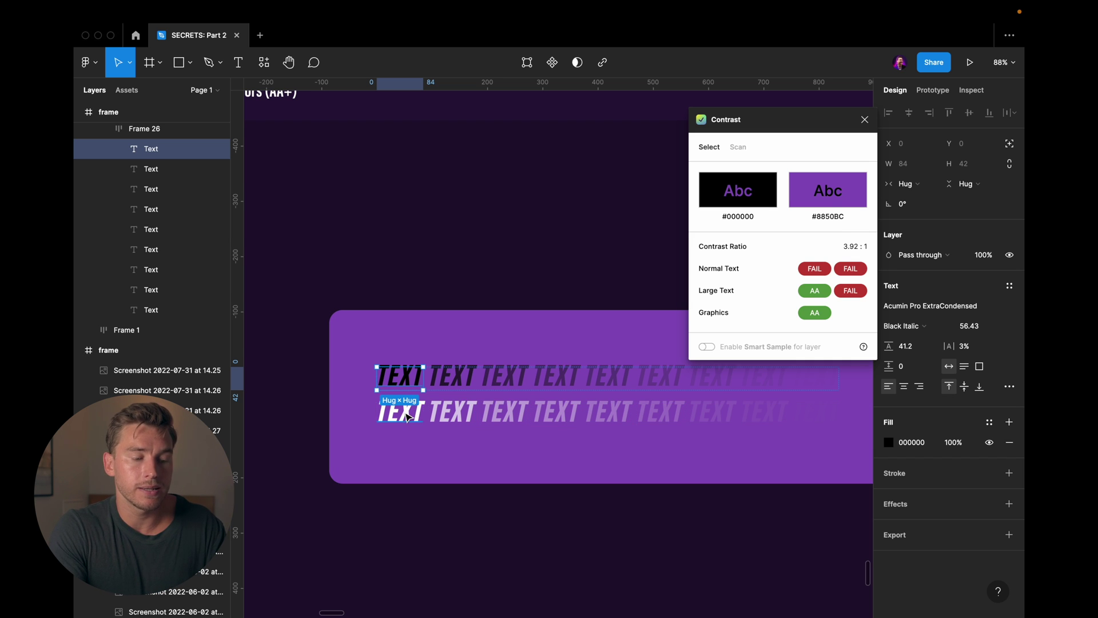
# Check the first white TEXT word's contrast: 5.35:1, passing AA.
pyautogui.click(408, 417)
pyautogui.moveTo(817, 272)
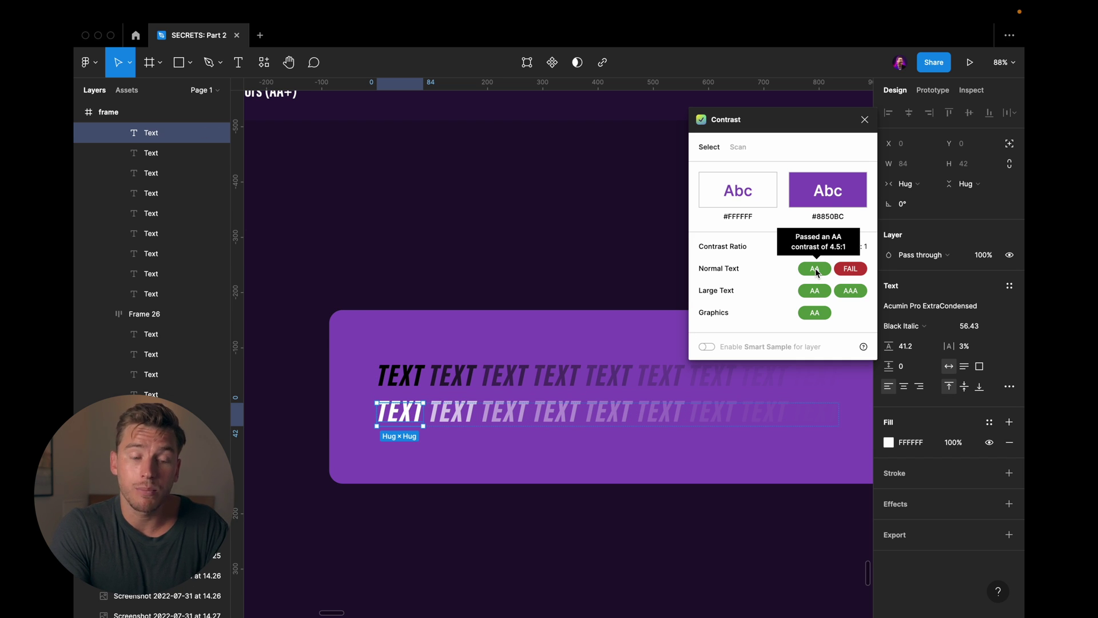
pyautogui.moveTo(816, 292)
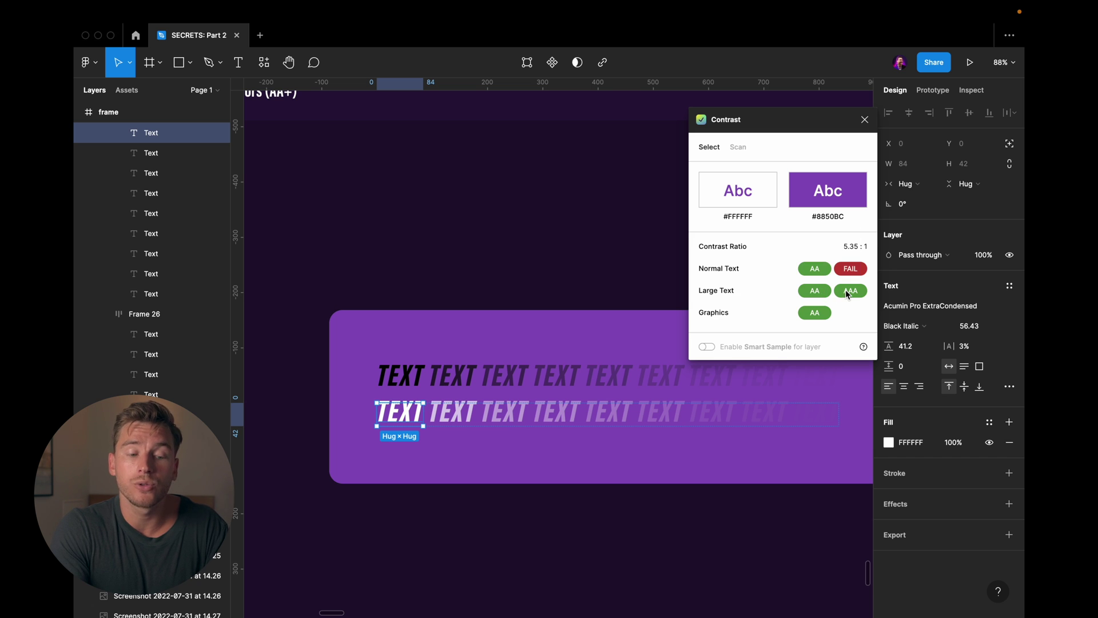
pyautogui.moveTo(822, 320)
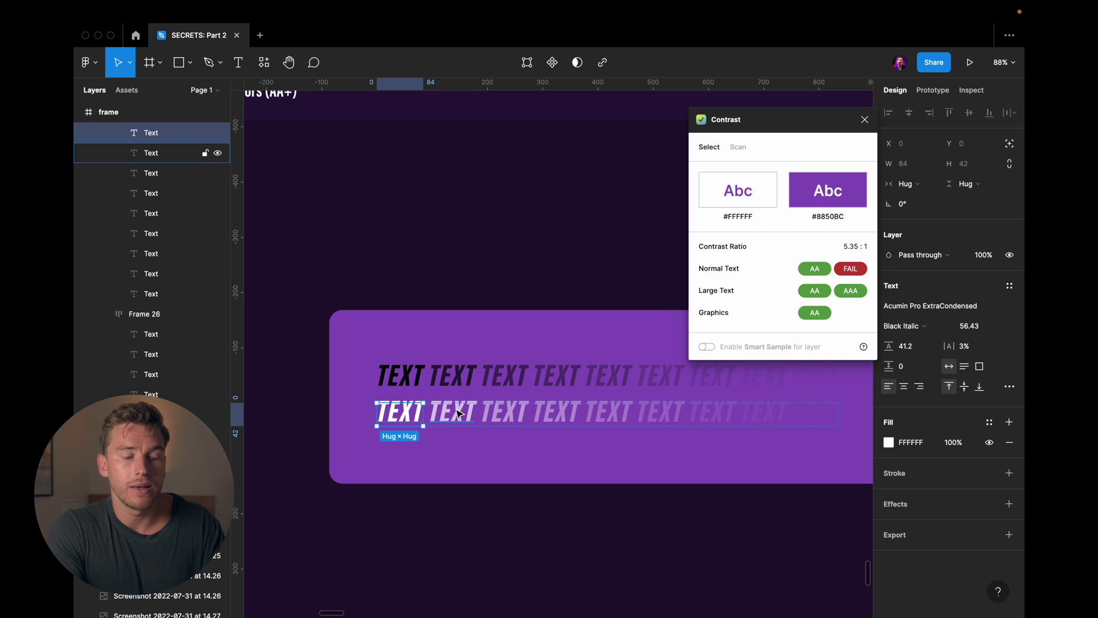
# Check the six fainter TEXT words, dropping to 1.22:1 and failing every level.
pyautogui.click(455, 413)
pyautogui.click(508, 414)
pyautogui.click(550, 418)
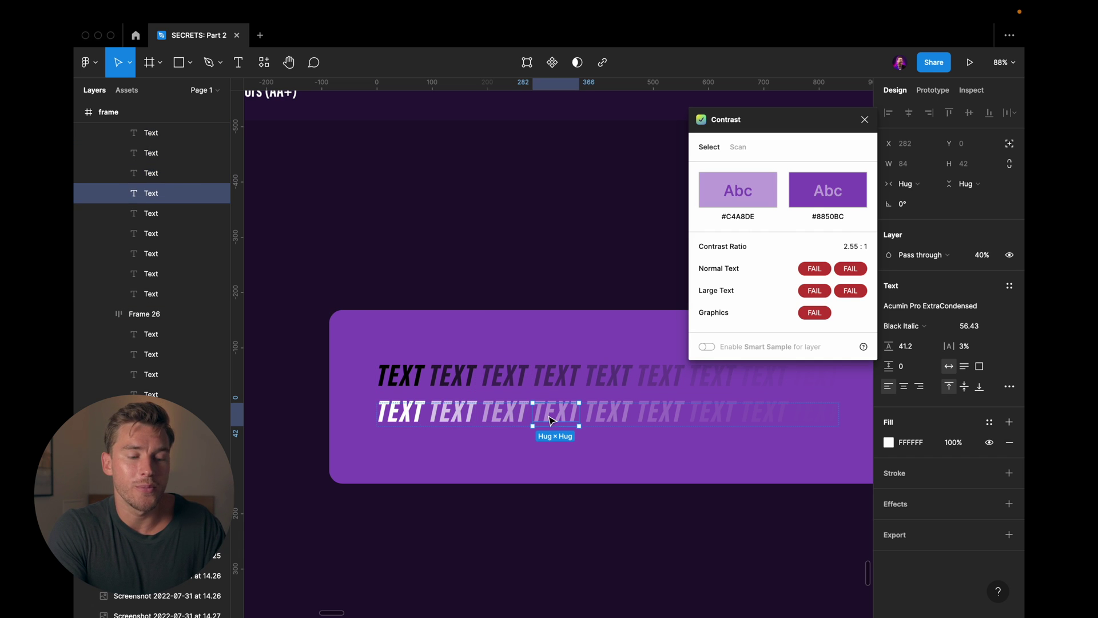
pyautogui.click(607, 420)
pyautogui.click(661, 422)
pyautogui.click(709, 415)
pyautogui.scroll(-5, 657, 314)
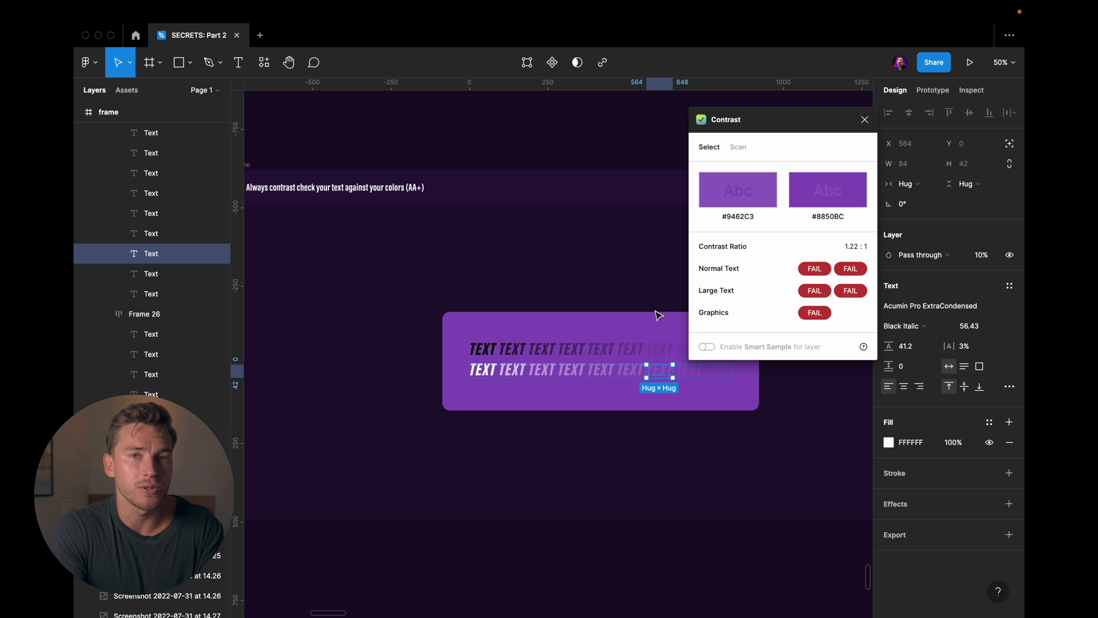
# Close the contrast checker, deselect the text, and scroll down toward the Structural Principles section.
pyautogui.click(864, 119)
pyautogui.click(717, 153)
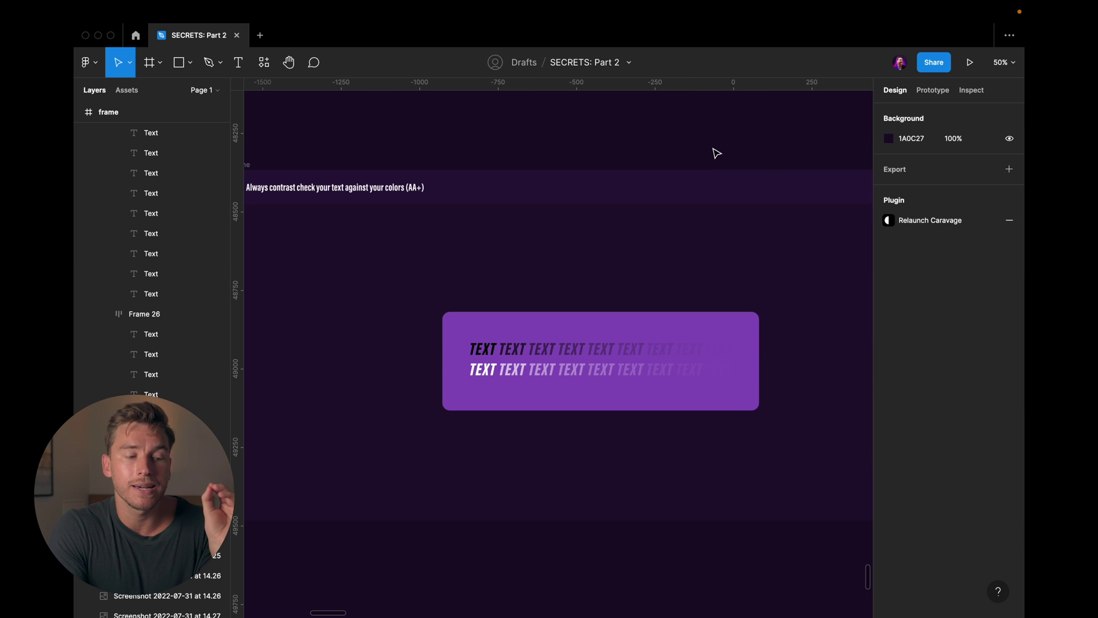
pyautogui.scroll(-3, 715, 152)
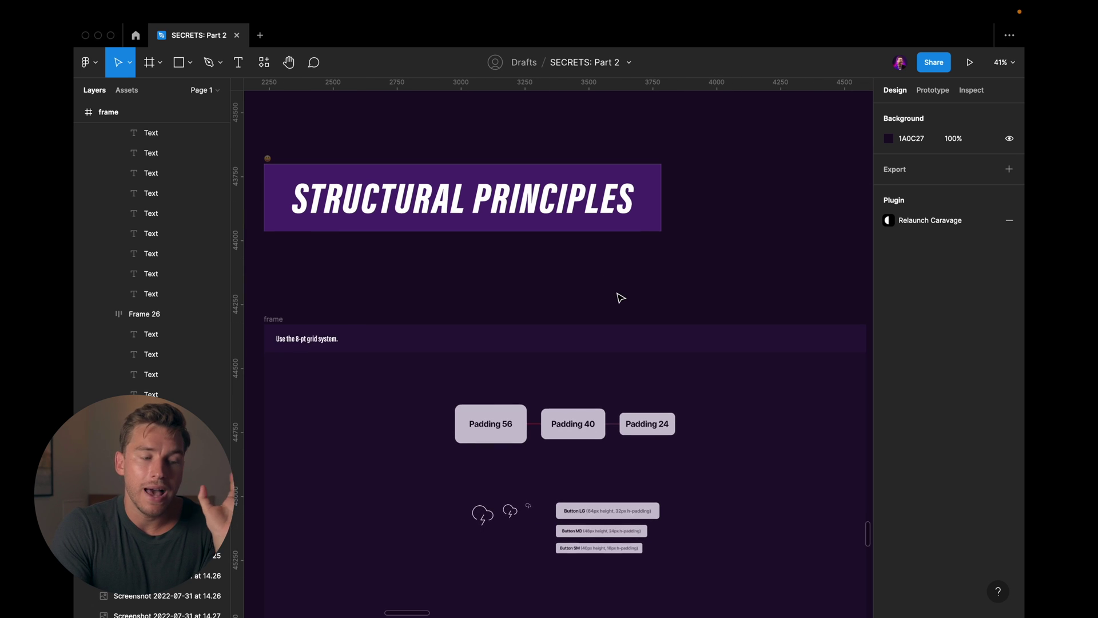
pyautogui.scroll(-1, 620, 297)
pyautogui.scroll(-1, 619, 297)
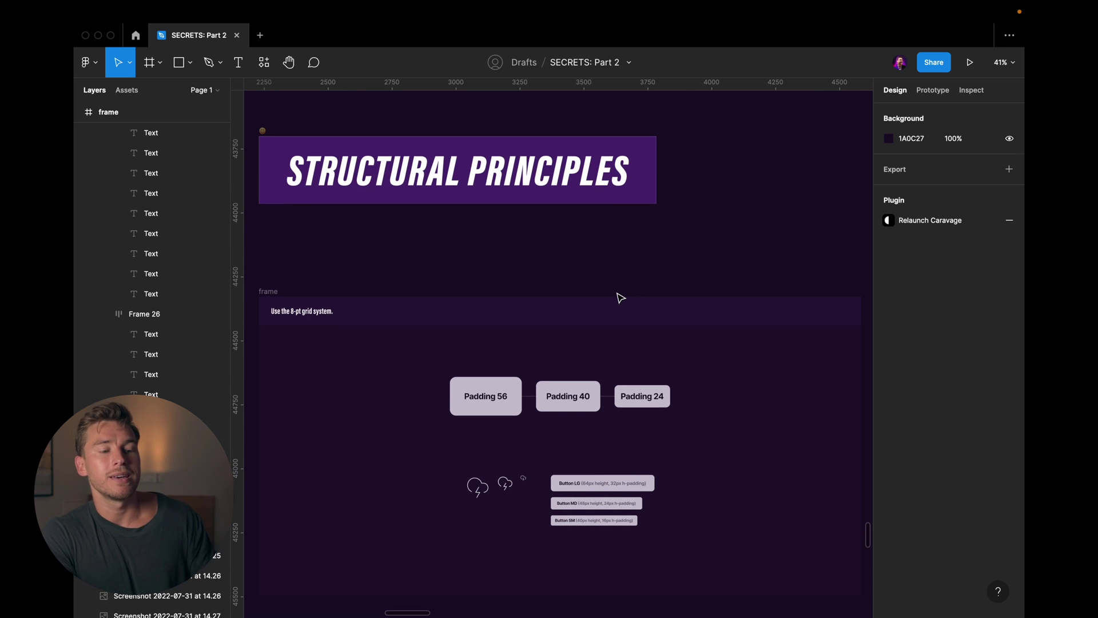
pyautogui.scroll(-1, 620, 297)
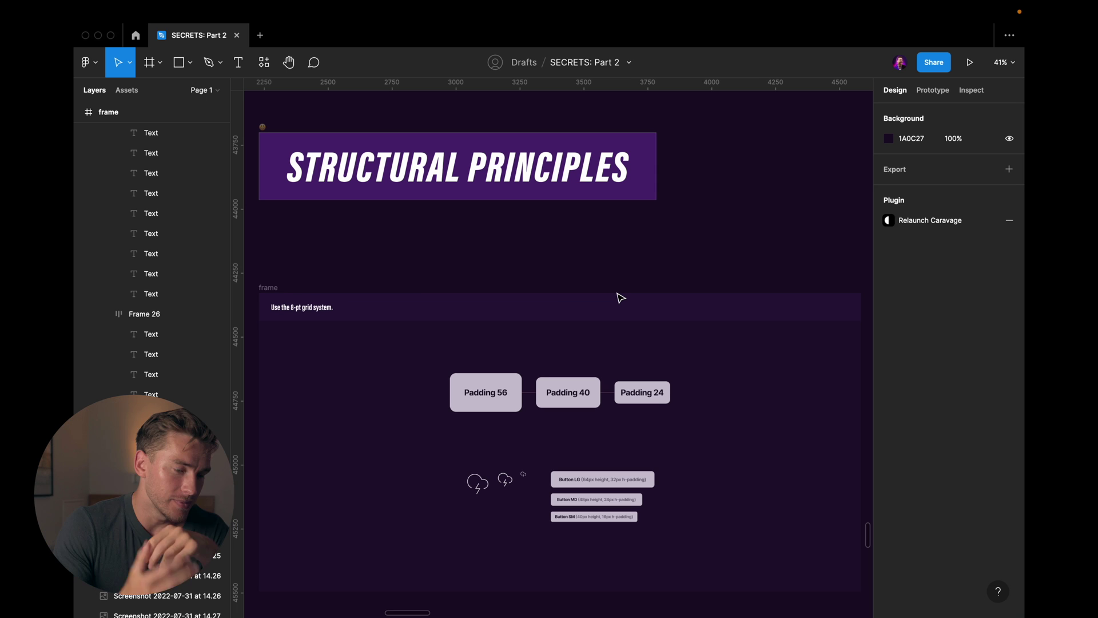
# Hide the interface and frame the 'Use the 8-pt grid system.' frame on the canvas.
pyautogui.press('super+backslash')
pyautogui.scroll(3, 621, 297)
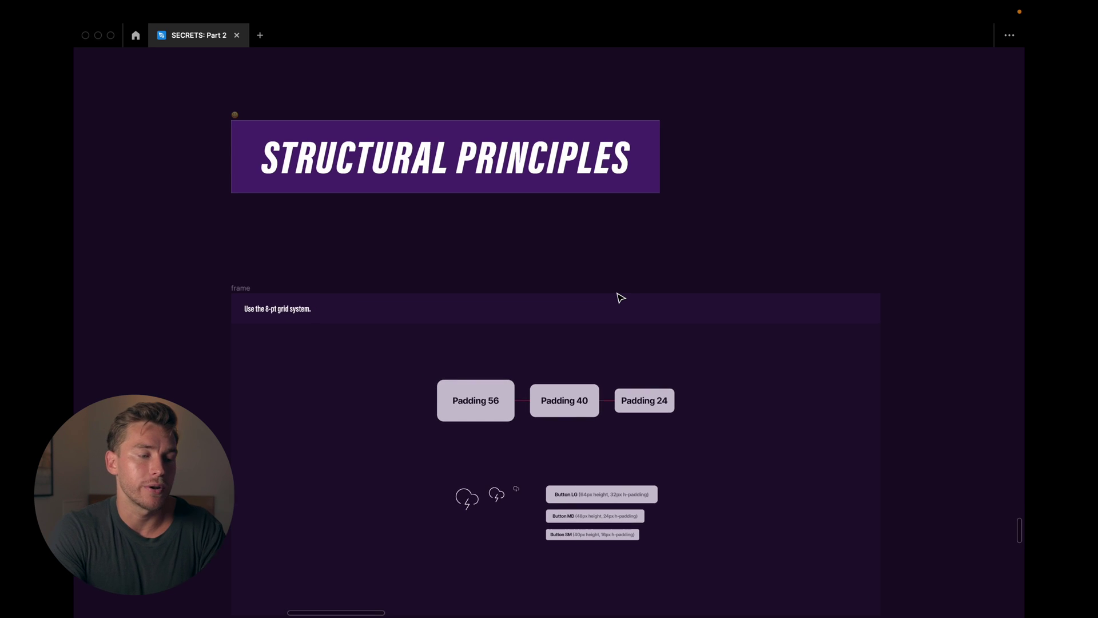
pyautogui.scroll(1, 621, 298)
pyautogui.scroll(-1, 620, 297)
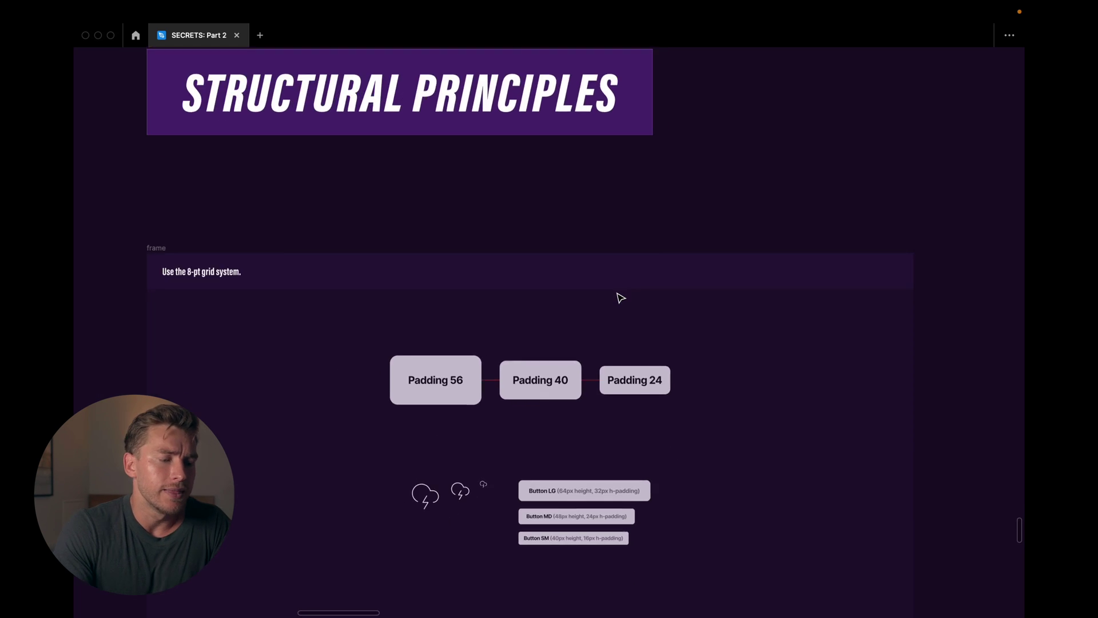
pyautogui.scroll(-2, 621, 297)
pyautogui.scroll(2, 620, 297)
pyautogui.scroll(-3, 621, 298)
pyautogui.scroll(1, 621, 297)
pyautogui.scroll(-1, 621, 297)
pyautogui.scroll(1, 620, 297)
pyautogui.scroll(1, 619, 294)
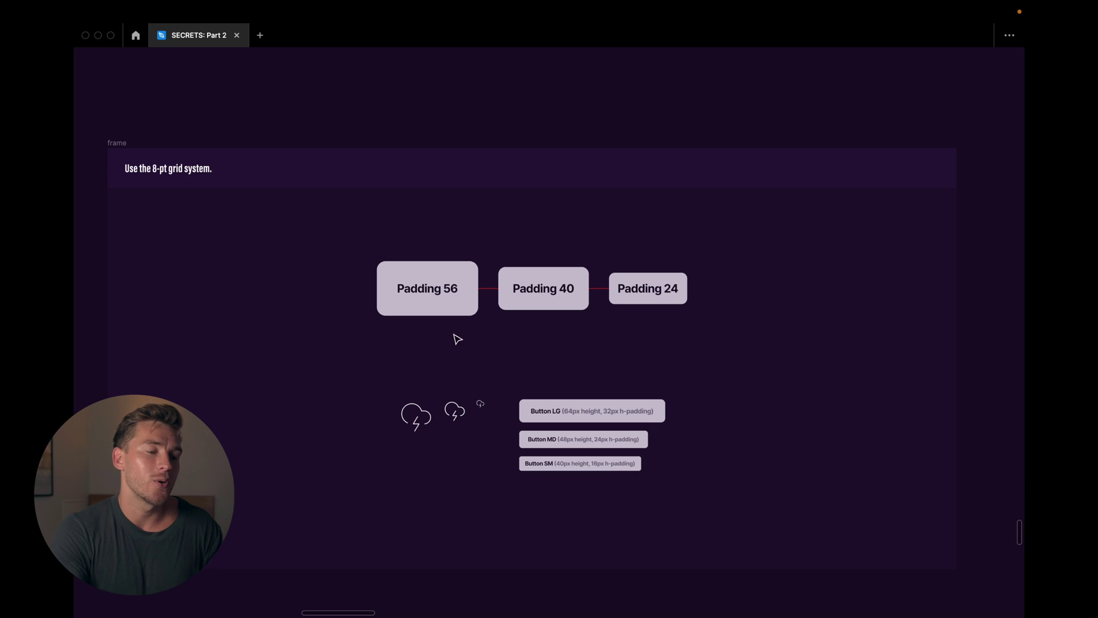
# With panels restored, select the Padding 56 box and measure its 56 px padding around the text.
pyautogui.click(411, 268)
pyautogui.scroll(3, 423, 281)
pyautogui.hotkey('ctrl', '\\')
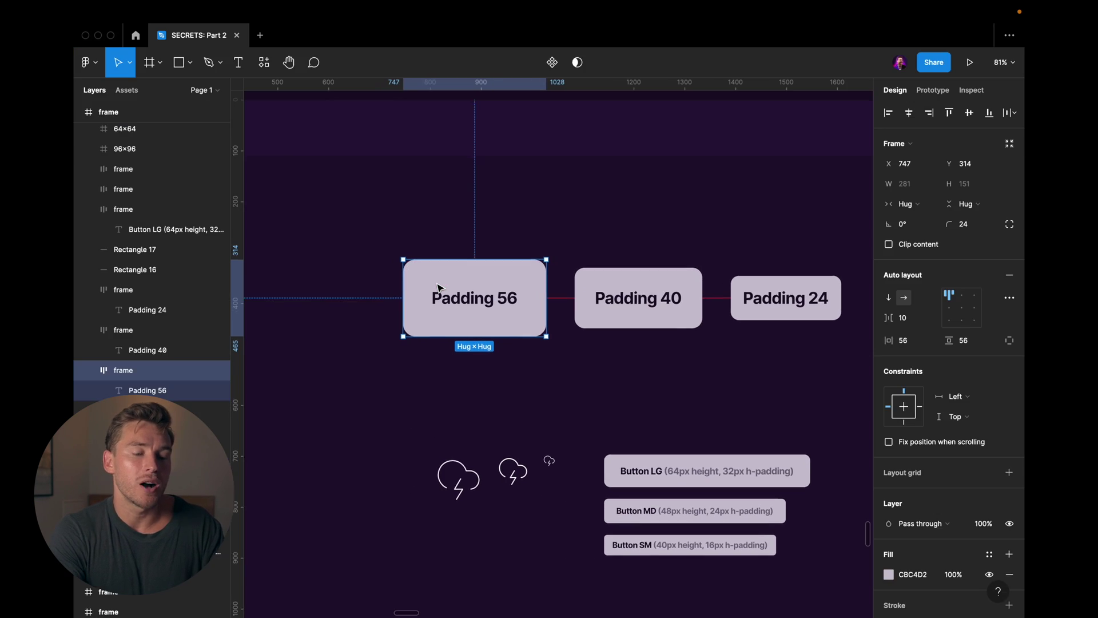
pyautogui.click(515, 265)
pyautogui.press('Escape')
pyautogui.click(509, 296)
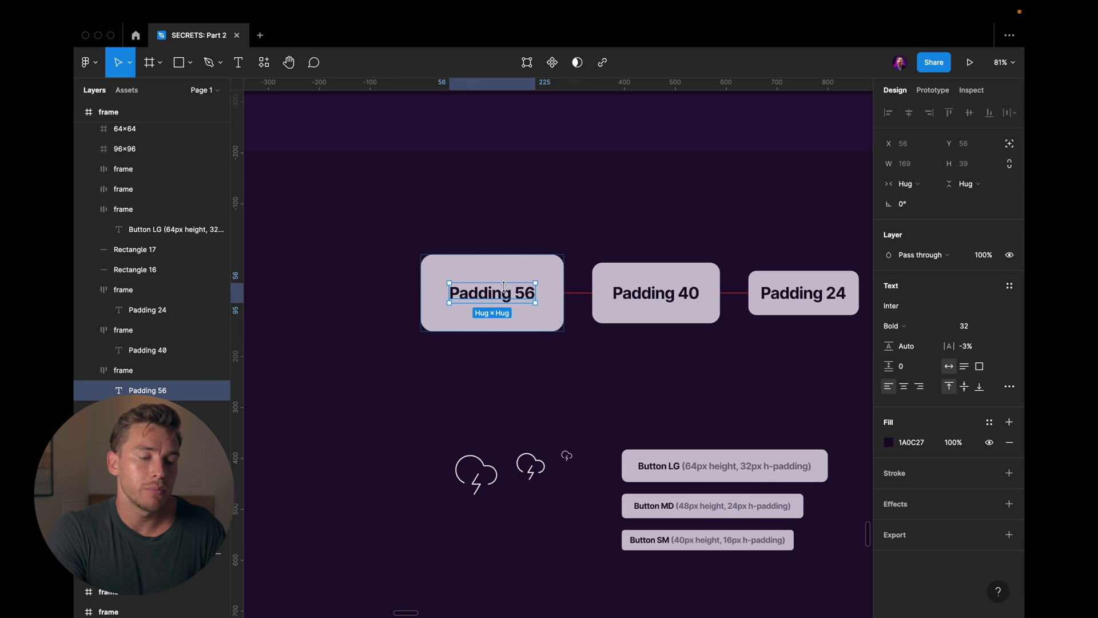
pyautogui.press('alt')
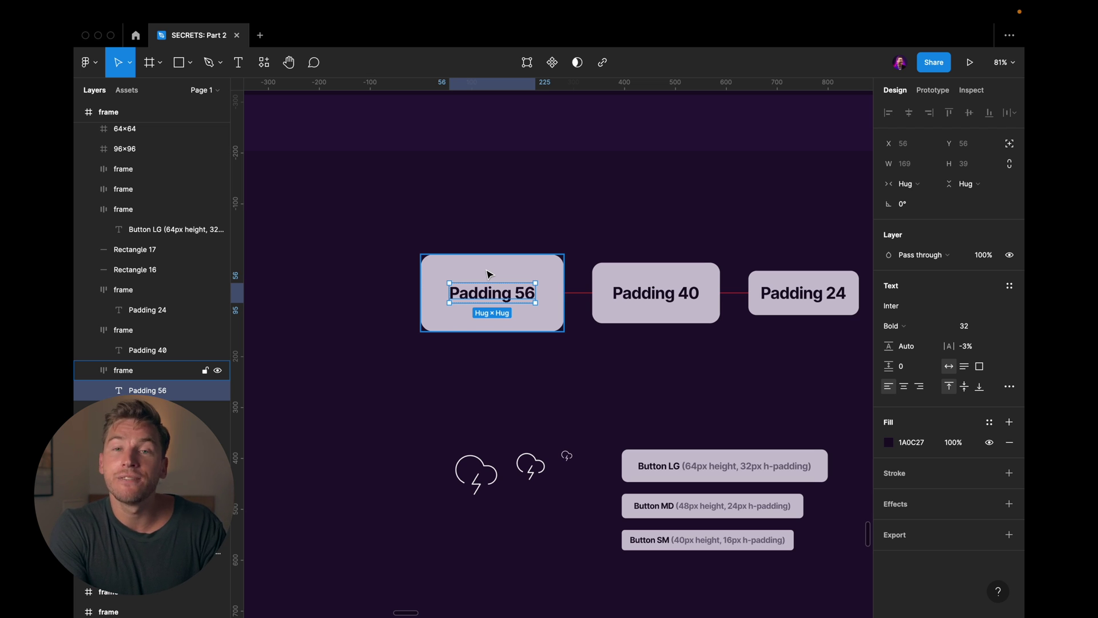
# Check the Padding 40 and Padding 24 boxes' padding and compare them against Padding 56.
pyautogui.click(652, 292)
pyautogui.hscroll(2, 652, 292)
pyautogui.scroll(2, 651, 291)
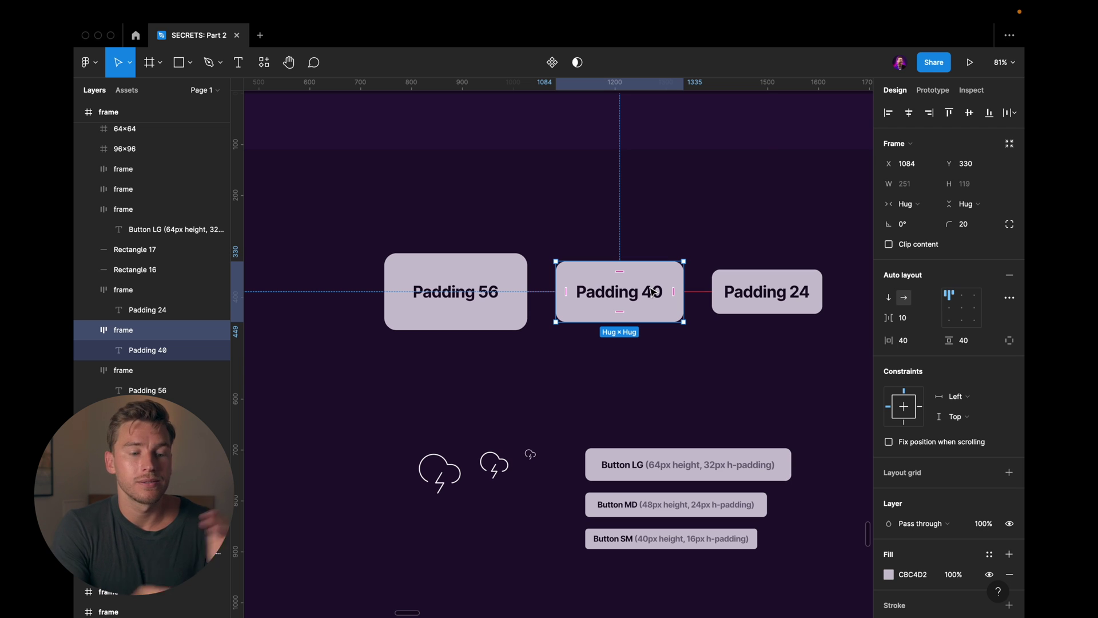
pyautogui.click(780, 295)
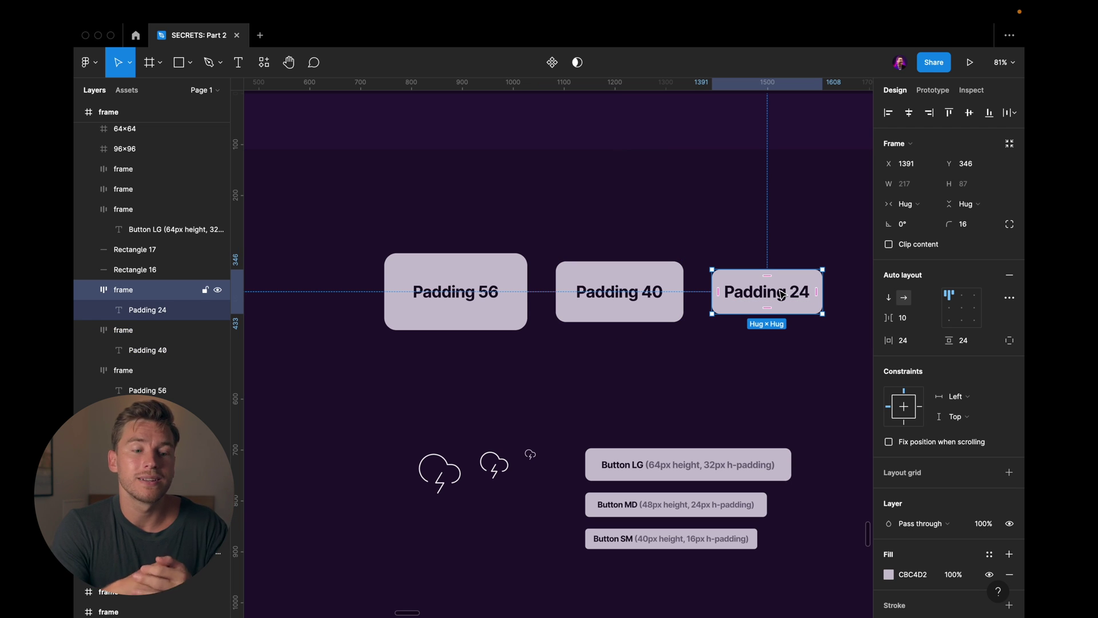
pyautogui.click(494, 292)
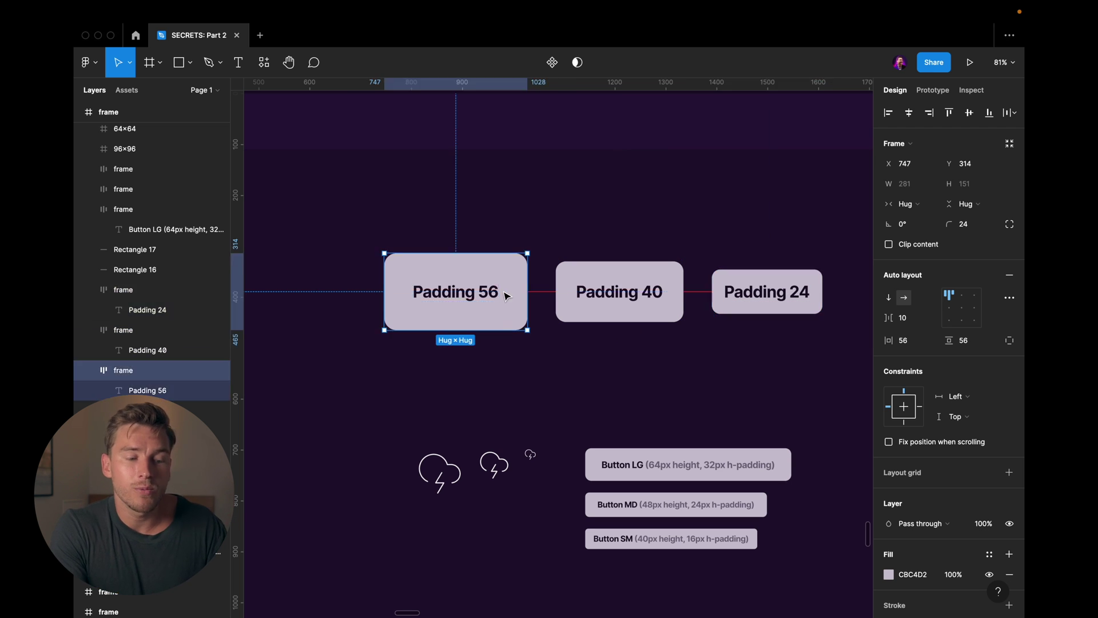
pyautogui.click(573, 289)
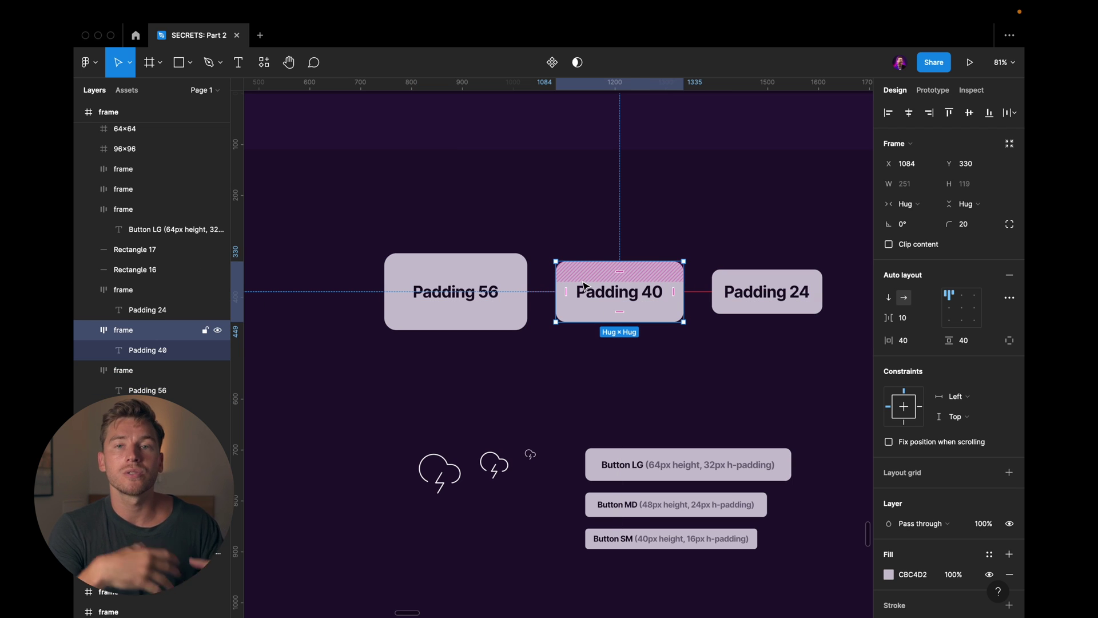
pyautogui.click(457, 466)
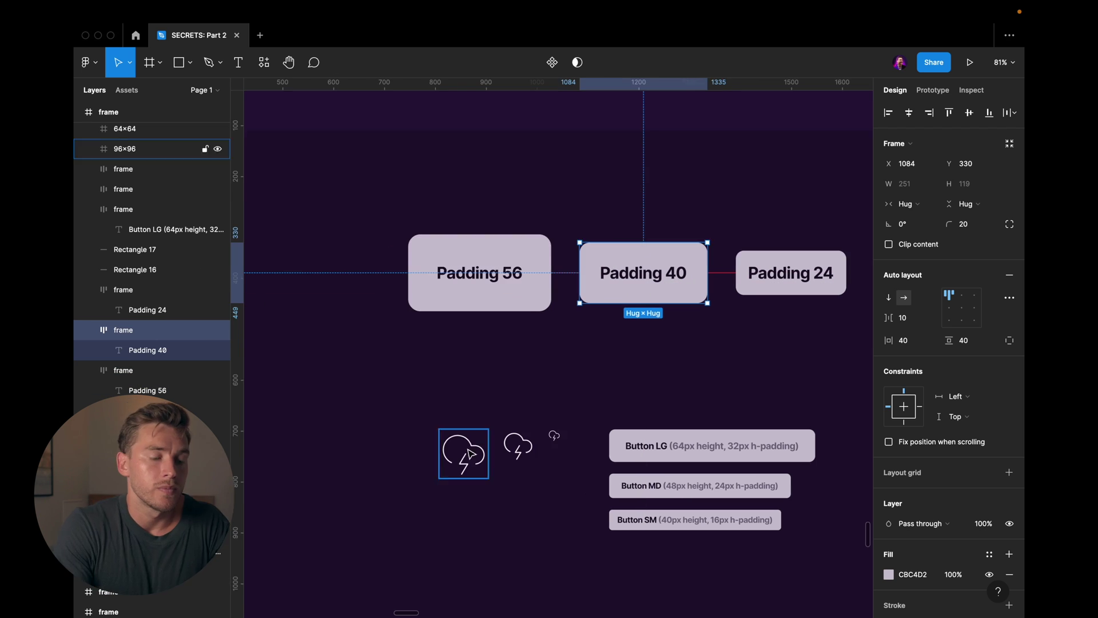
pyautogui.scroll(5, 463, 455)
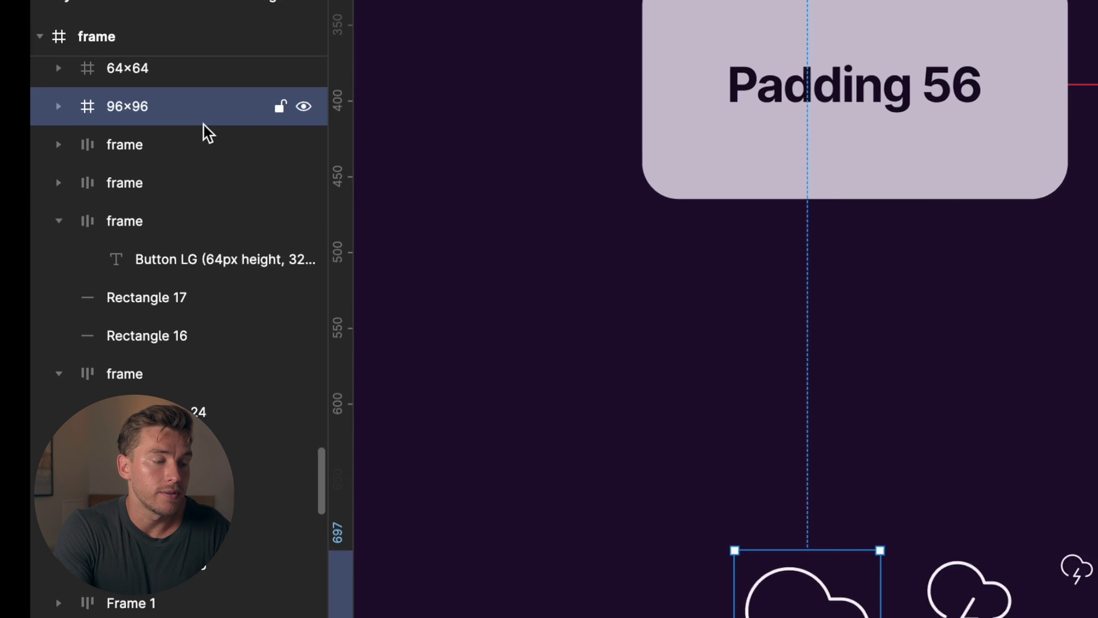
pyautogui.scroll(1, 130, 172)
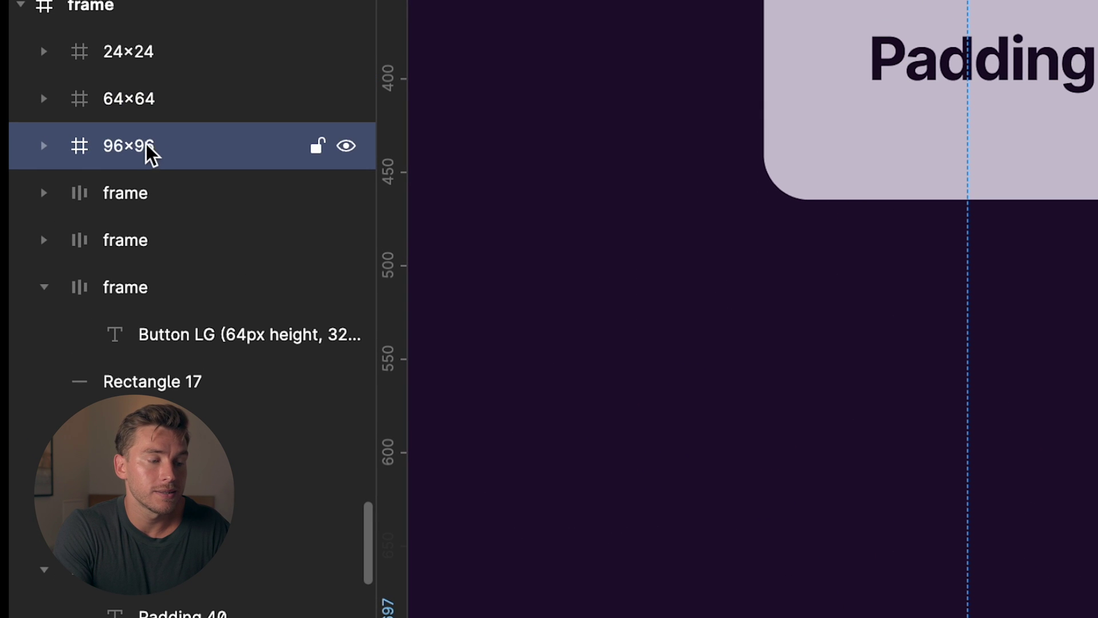
pyautogui.hotkey('shift', 'Tab')
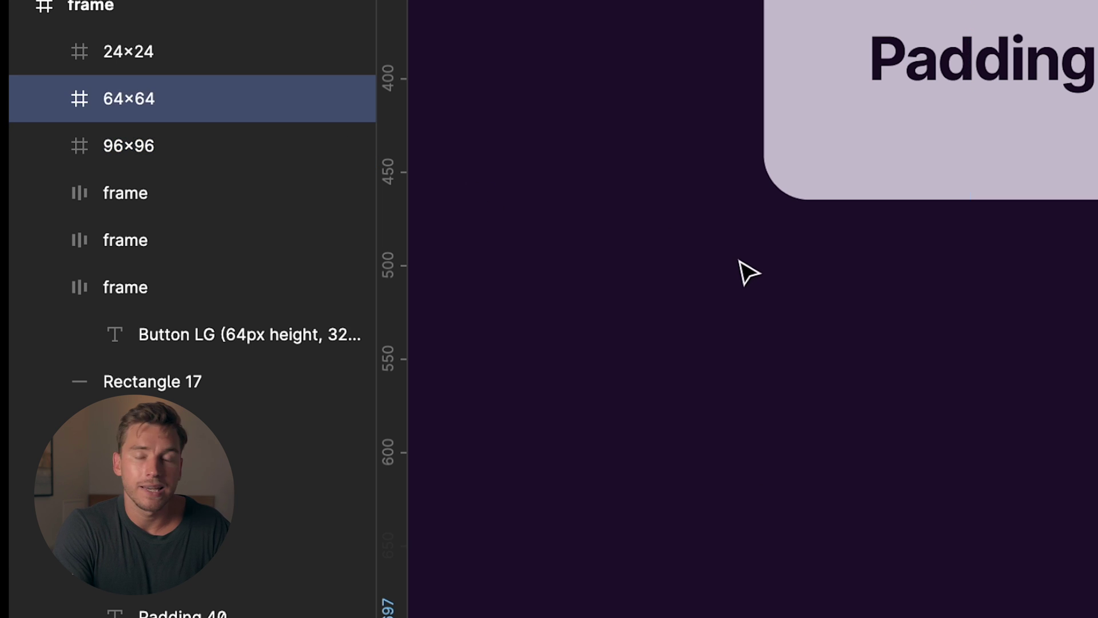
pyautogui.hotkey('shift', 'Tab')
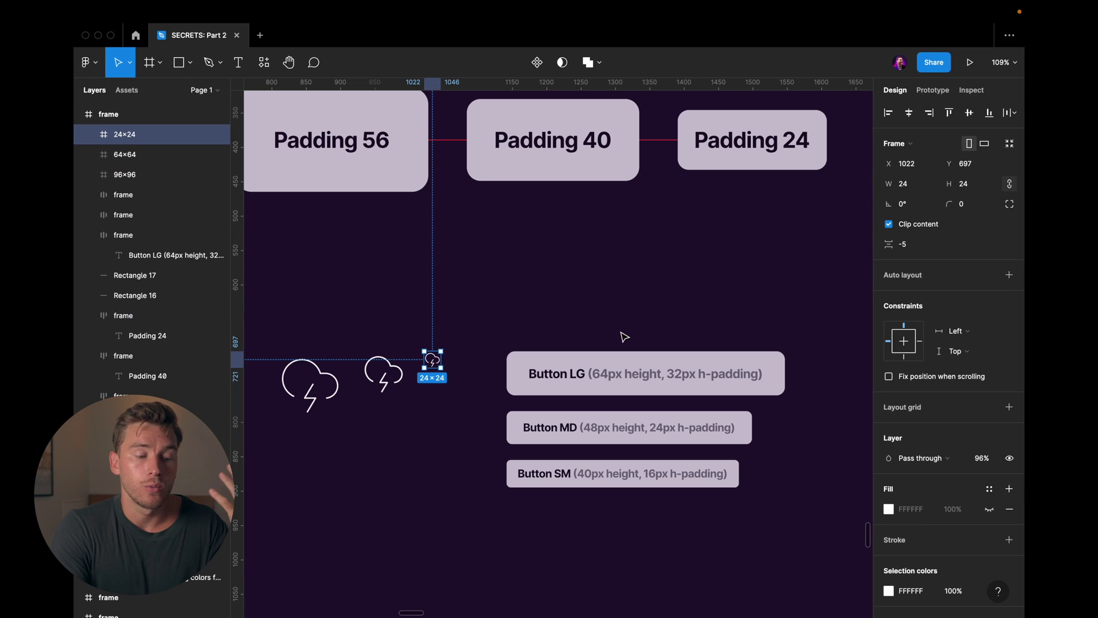
pyautogui.click(622, 334)
pyautogui.keyDown('ctrl'); pyautogui.scroll(5, 609, 358); pyautogui.keyUp('ctrl')
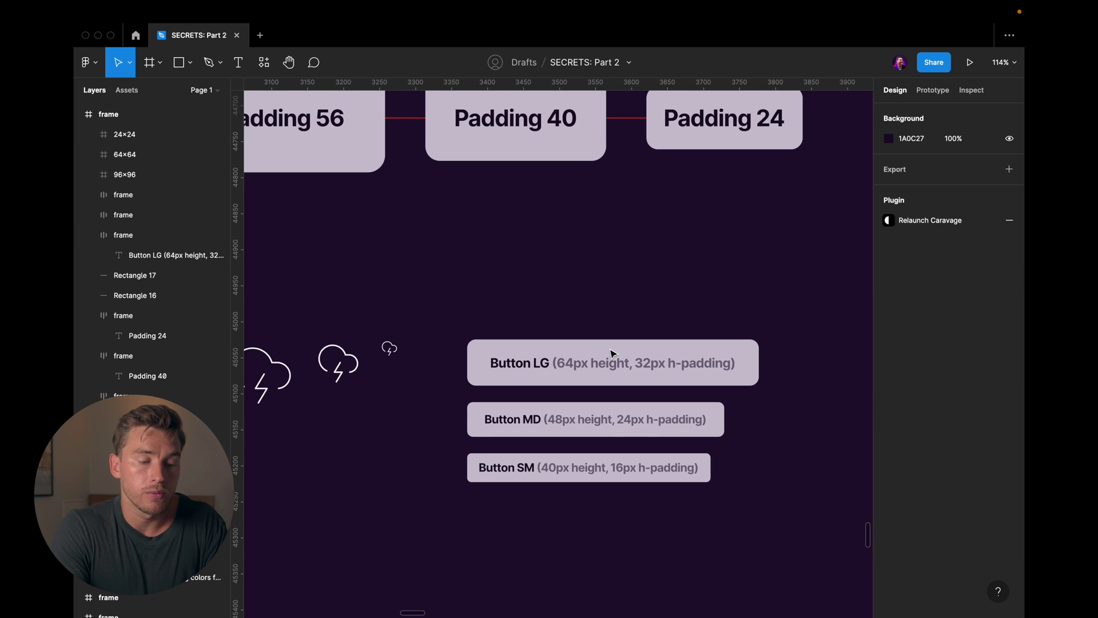
pyautogui.click(607, 366)
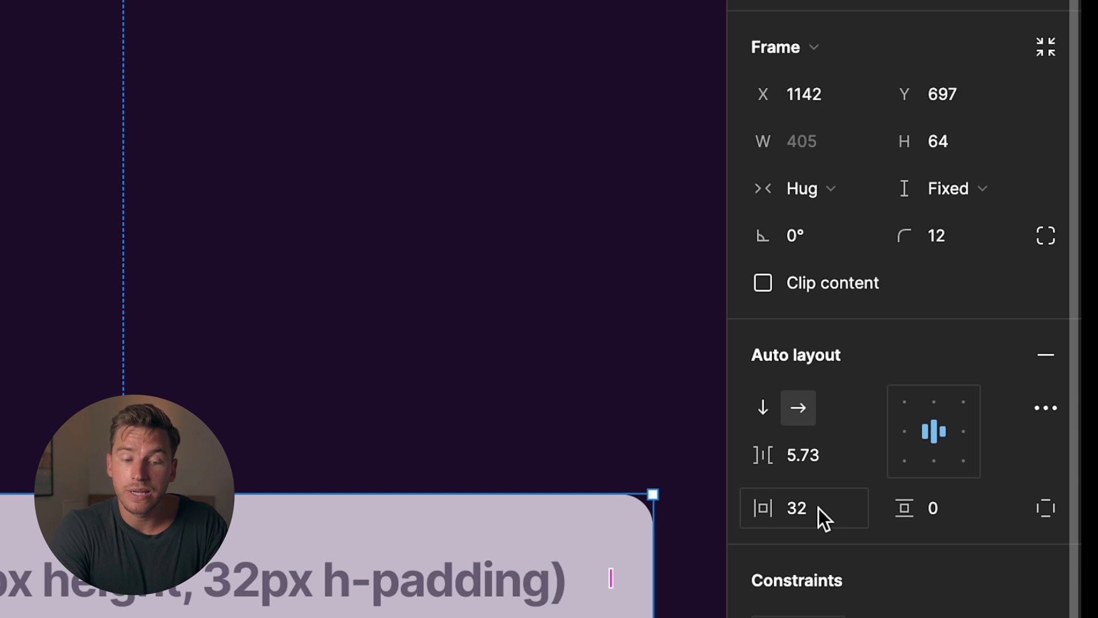
pyautogui.click(628, 468)
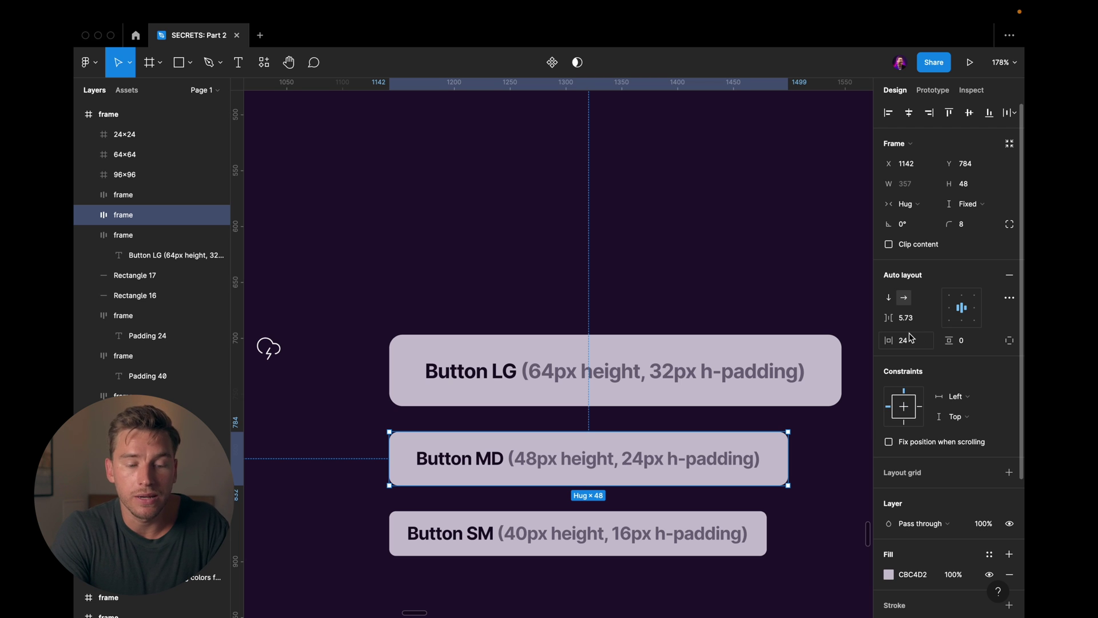
pyautogui.click(520, 546)
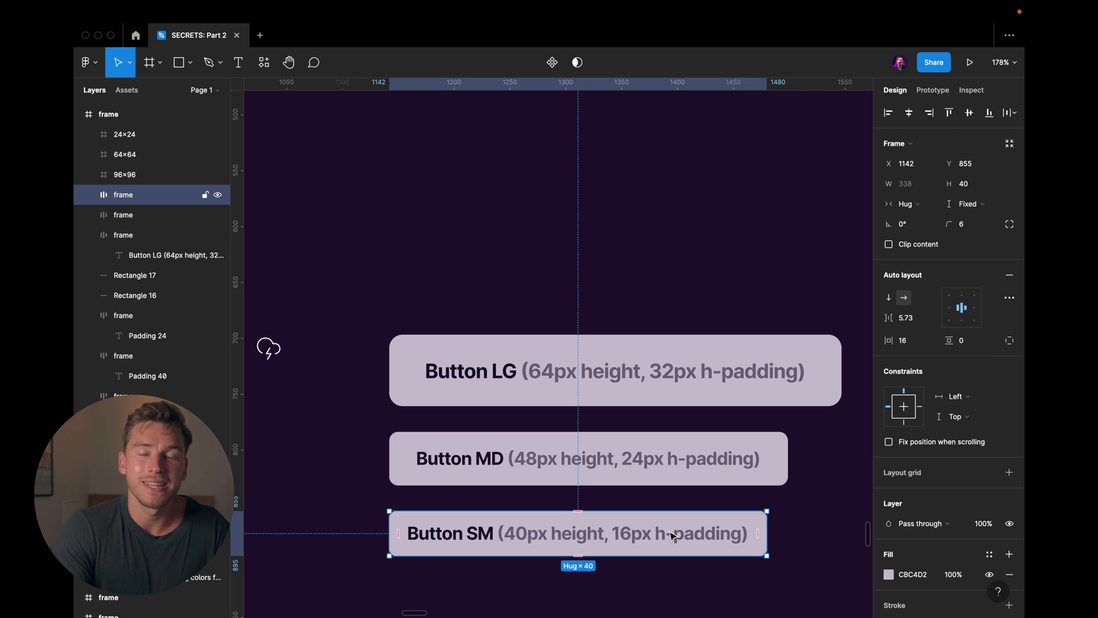
pyautogui.scroll(-10, 657, 340)
pyautogui.click(657, 339)
pyautogui.hscroll(-2, 657, 339)
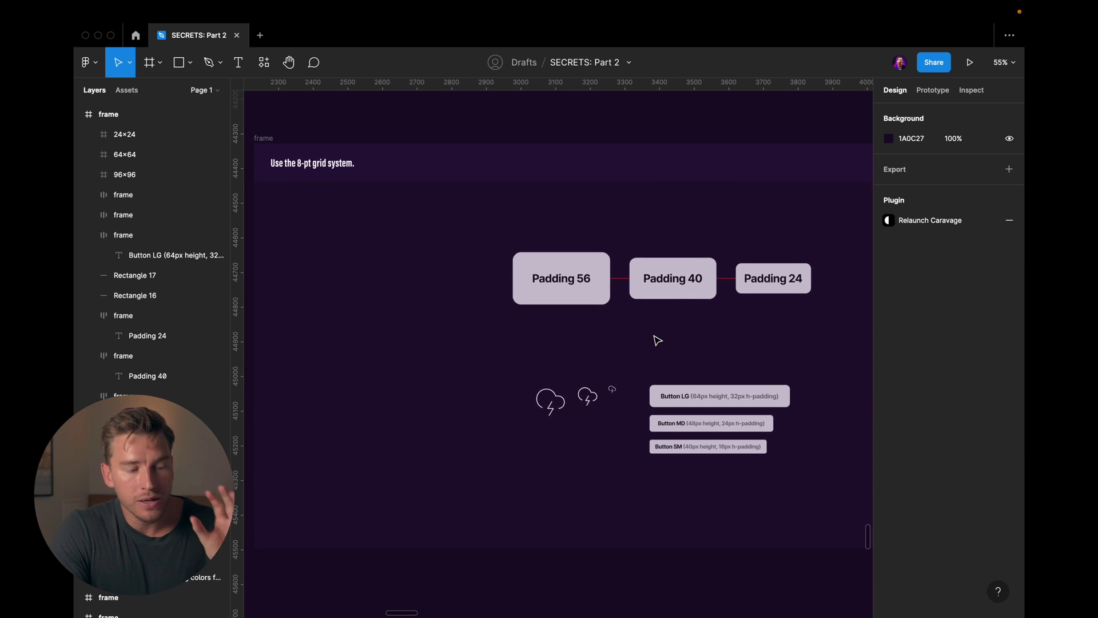
pyautogui.scroll(-2, 657, 340)
pyautogui.hscroll(-2, 657, 340)
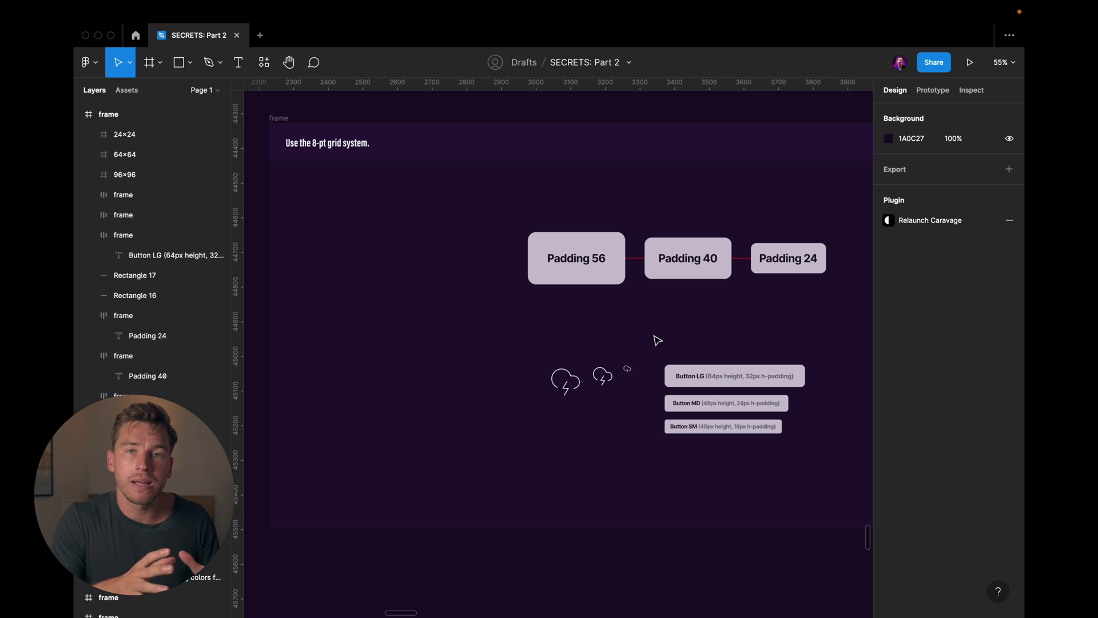
pyautogui.hscroll(2, 657, 340)
# Jump to the 'Creating a baseline grid helps.' frame with its 8px 1000-row grid, panels shown again.
pyautogui.scroll(-5, 657, 341)
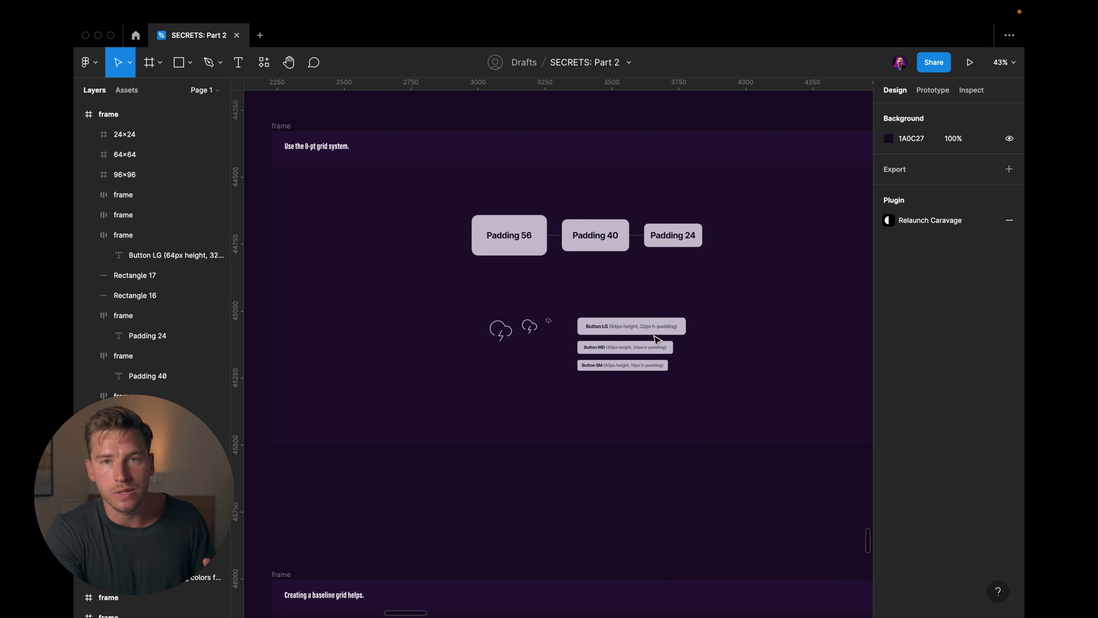
pyautogui.press('super+backslash')
pyautogui.press('n')
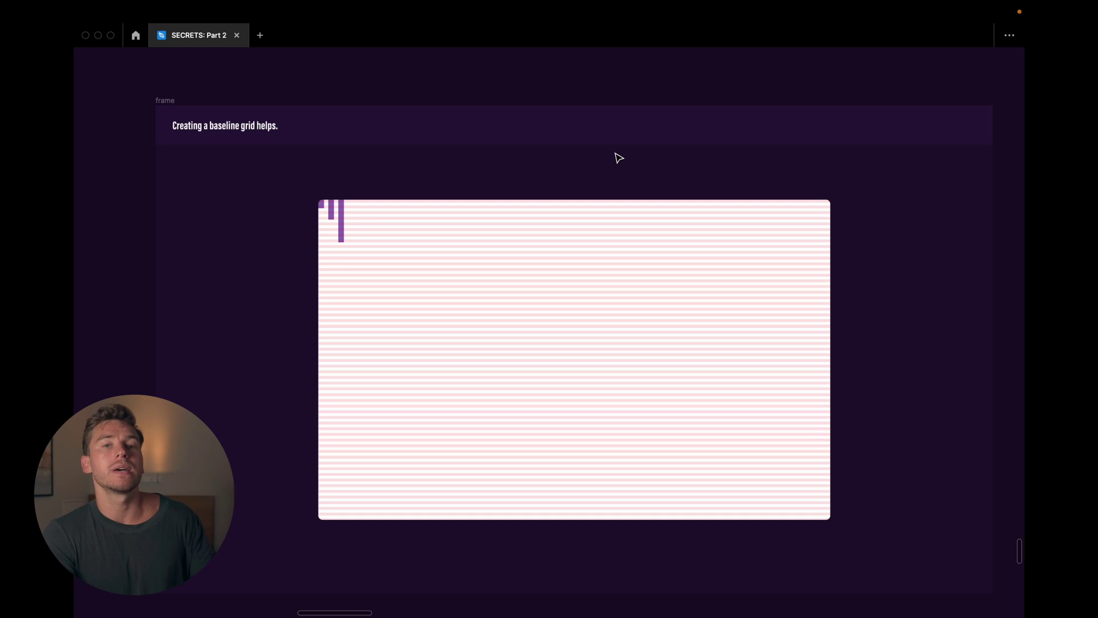
pyautogui.hscroll(-2, 612, 158)
pyautogui.scroll(5, 512, 158)
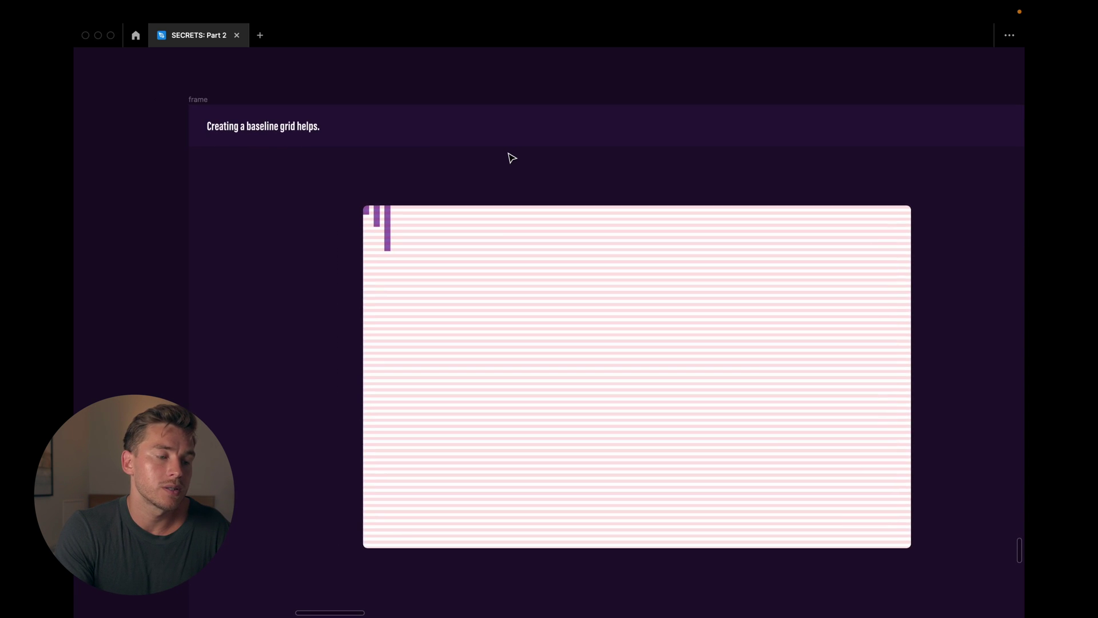
pyautogui.scroll(-5, 511, 156)
pyautogui.press('super+backslash')
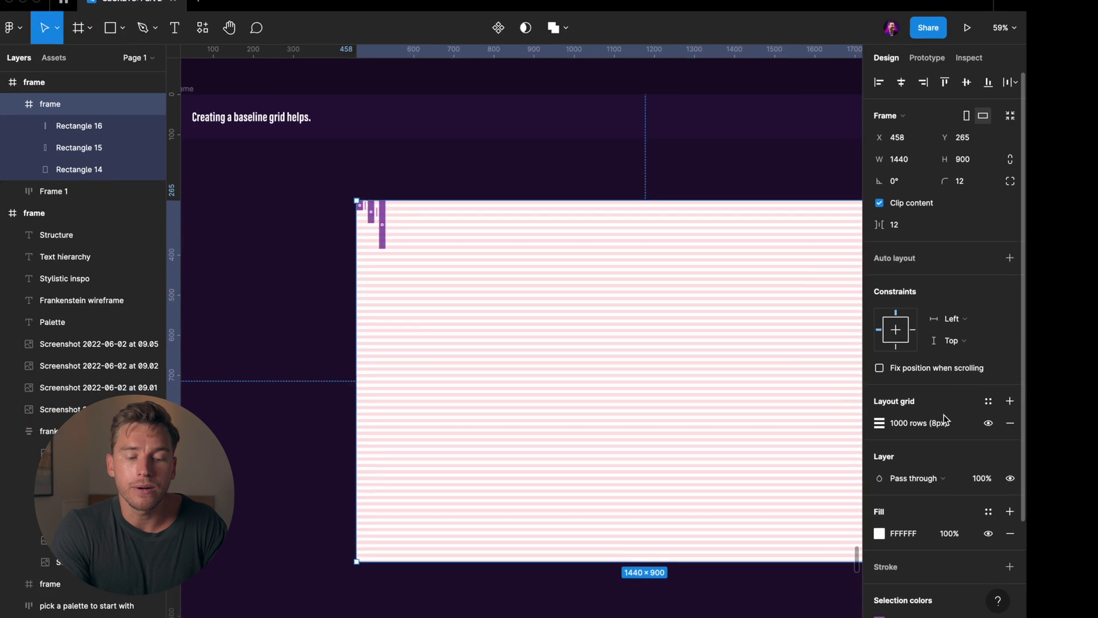
# Review the 1000-row grid settings, keeping Rows, and lengthen Rectangle 16 from 120 to 160 tall.
pyautogui.click(738, 359)
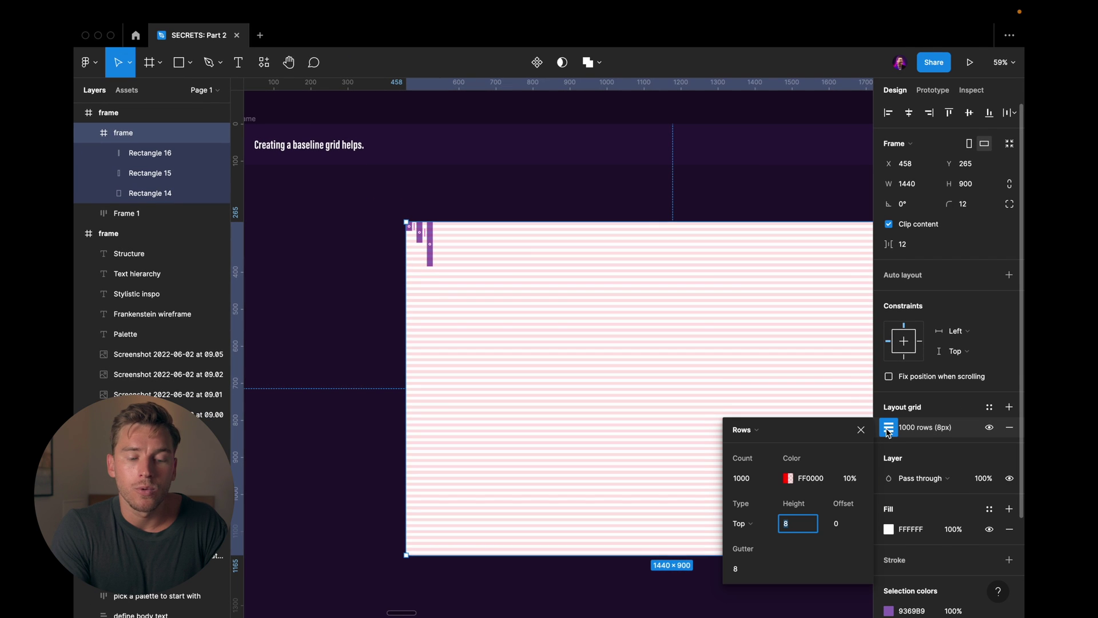
pyautogui.click(758, 431)
pyautogui.click(757, 430)
pyautogui.hscroll(2, 707, 362)
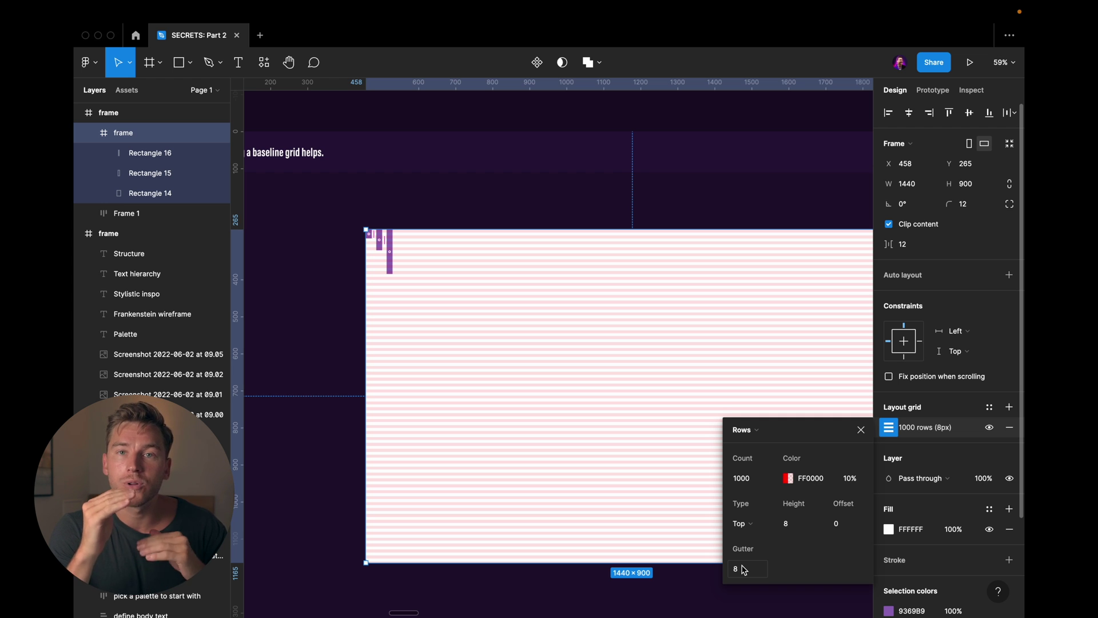
pyautogui.press('Escape')
pyautogui.scroll(5, 392, 252)
pyautogui.click(392, 255)
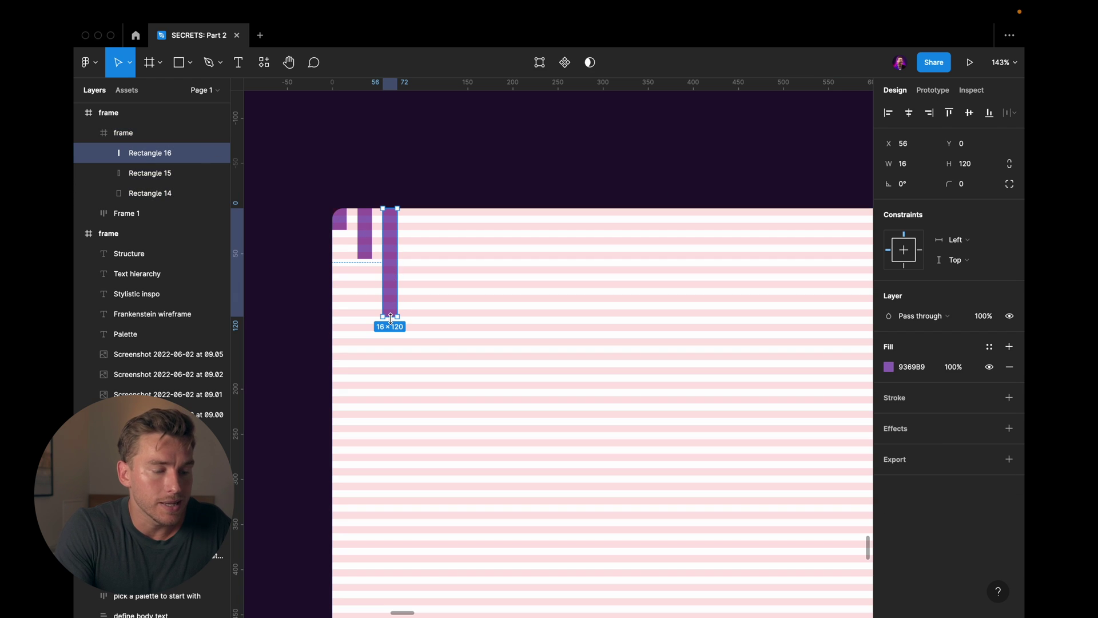
pyautogui.moveTo(390, 318)
pyautogui.mouseDown()
pyautogui.moveTo(390, 394)
pyautogui.moveTo(391, 298)
pyautogui.moveTo(400, 304)
pyautogui.moveTo(391, 316)
pyautogui.mouseUp()
pyautogui.press('Escape')
# Set the row grid height to 0 and move the tallest bar up to the frame's top.
pyautogui.click(390, 286)
pyautogui.click(888, 427)
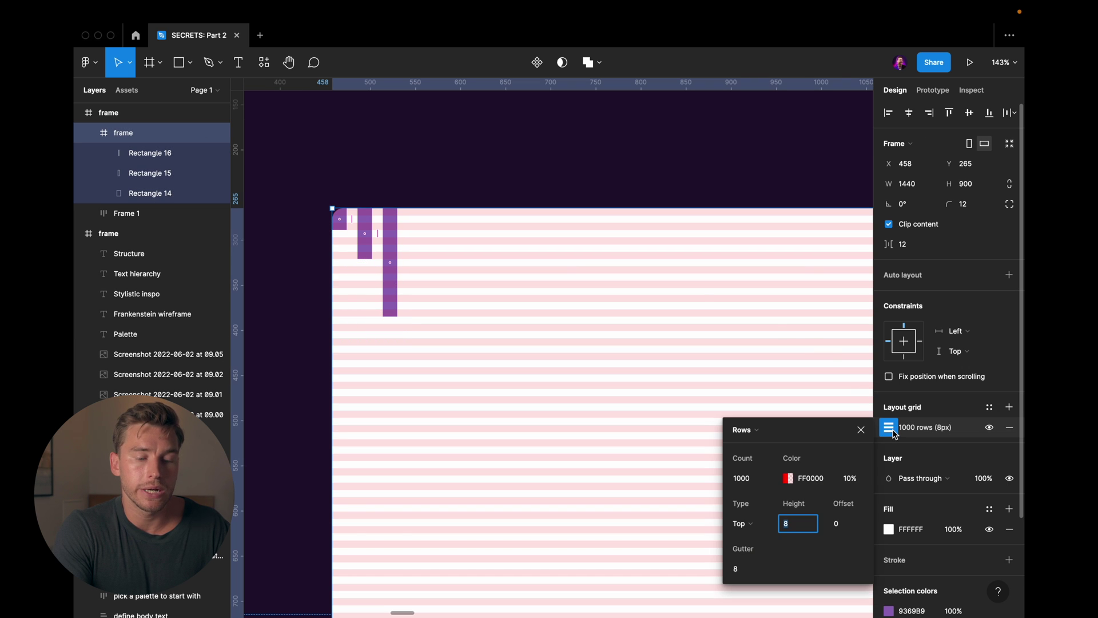
pyautogui.write('0')
pyautogui.press('Return')
pyautogui.click(394, 316)
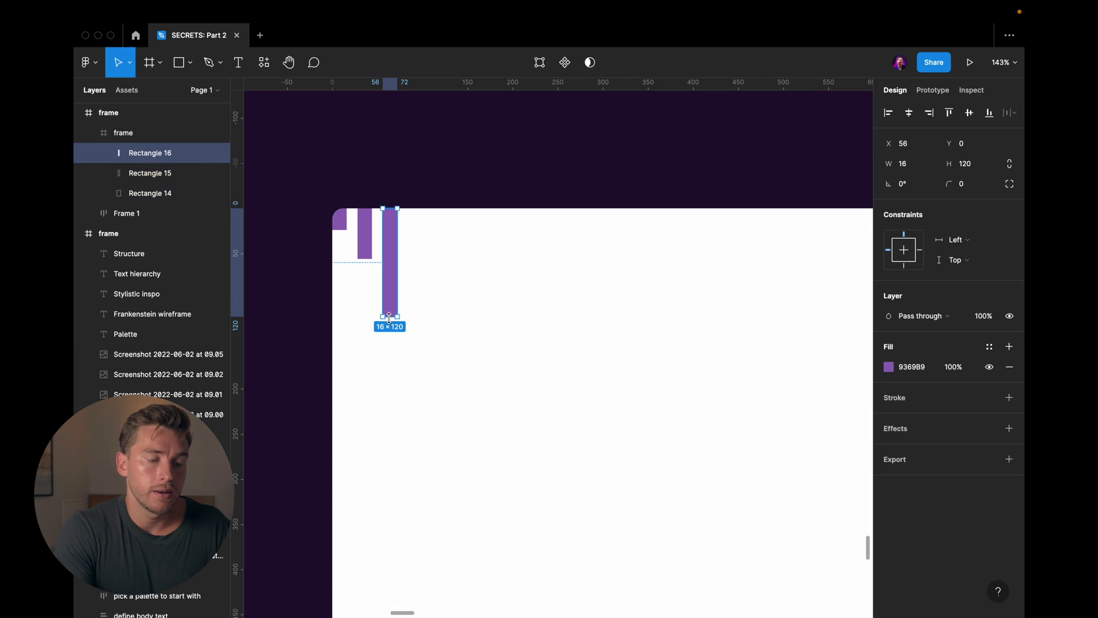
pyautogui.moveTo(393, 318)
pyautogui.mouseDown()
pyautogui.moveTo(392, 307)
pyautogui.moveTo(392, 380)
pyautogui.moveTo(393, 329)
pyautogui.mouseUp()
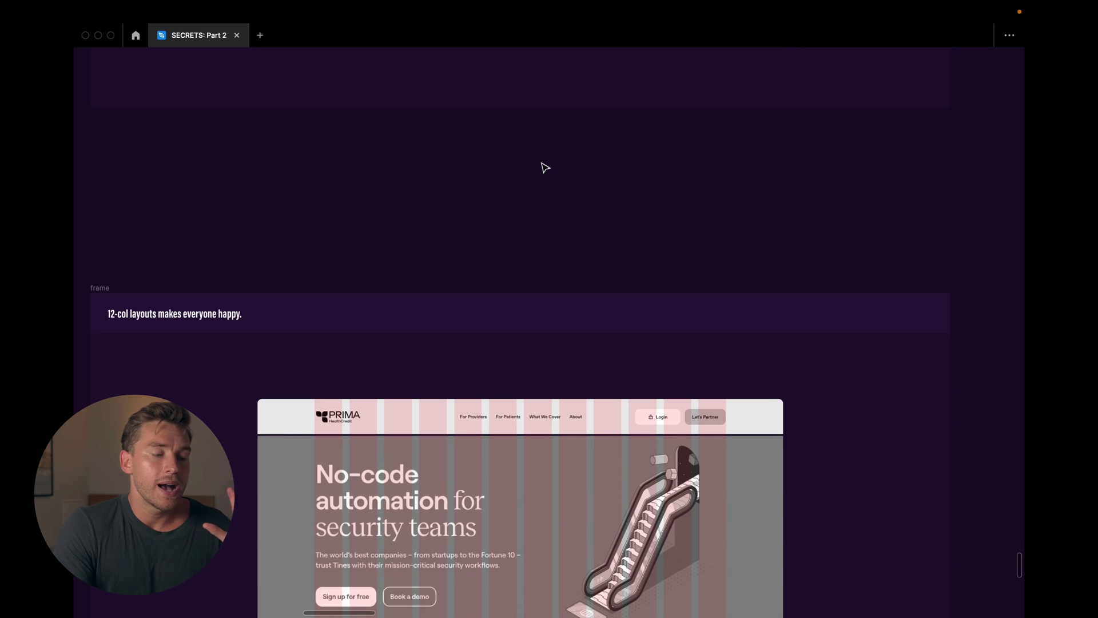
# Pan over the PRIMA mockup with its 12-column overlay, then restore the editing interface.
pyautogui.scroll(-5, 544, 167)
pyautogui.scroll(-1, 544, 167)
pyautogui.hscroll(1, 544, 167)
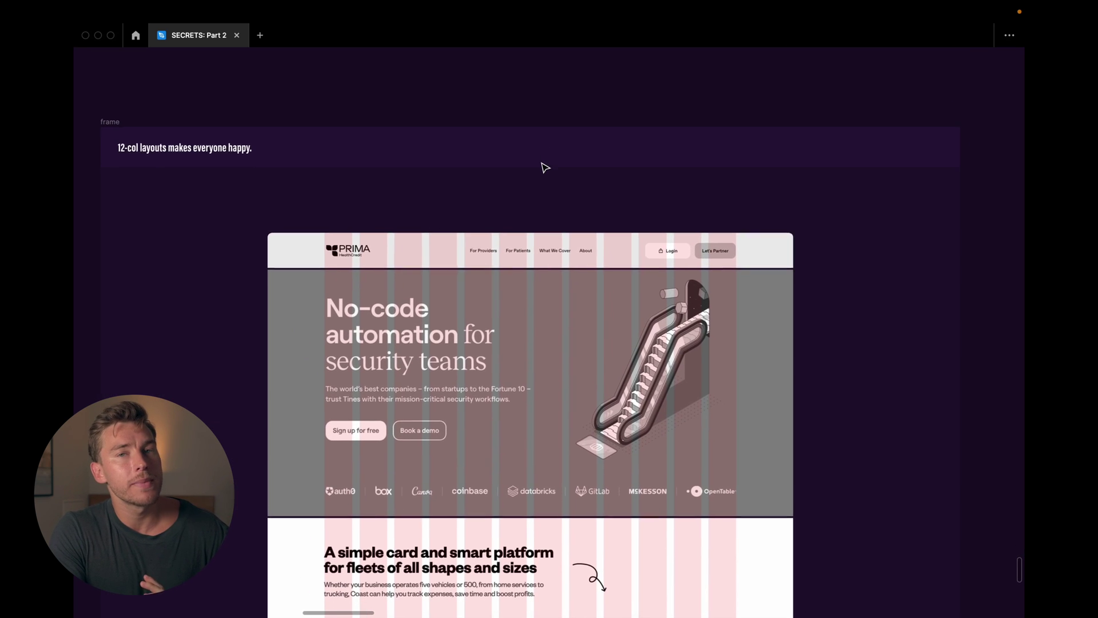
pyautogui.scroll(-1, 545, 167)
pyautogui.hscroll(-2, 545, 167)
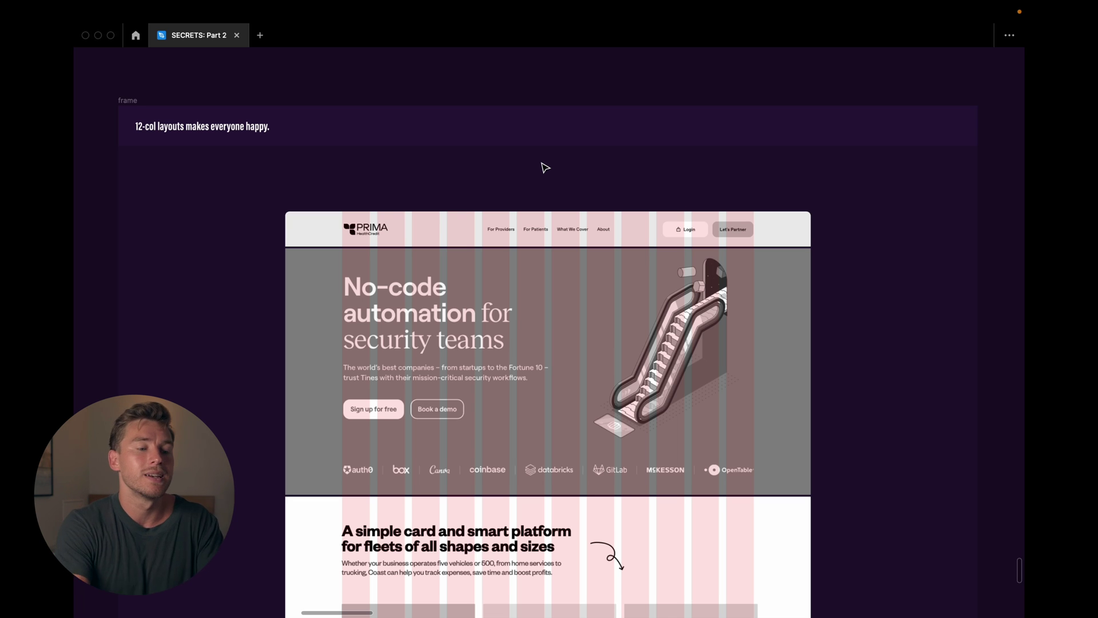
pyautogui.press('super+backslash')
pyautogui.scroll(-3, 544, 167)
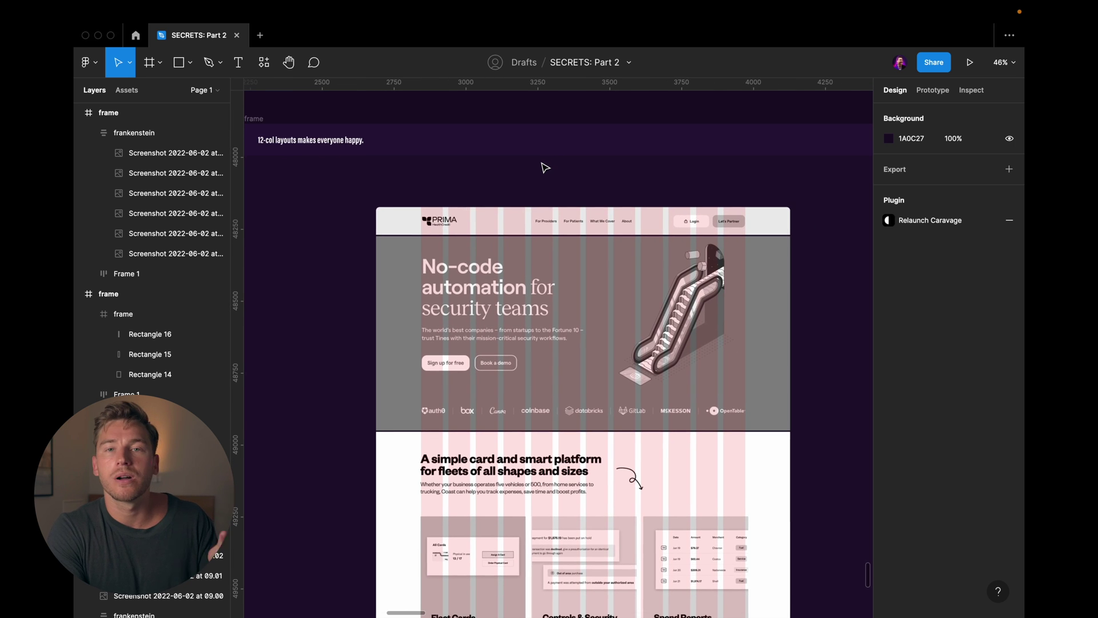
# Select the frankenstein mockup frame and review its column grid settings, leaving the grid type unchanged.
pyautogui.click(473, 233)
pyautogui.scroll(1, 472, 234)
pyautogui.scroll(3, 472, 233)
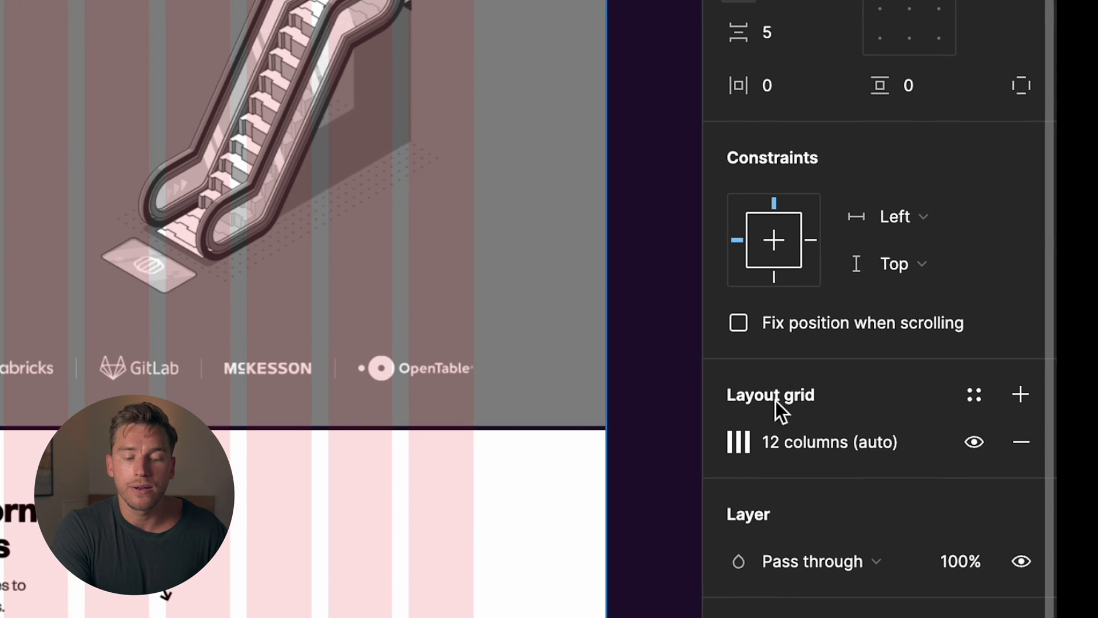
pyautogui.click(742, 442)
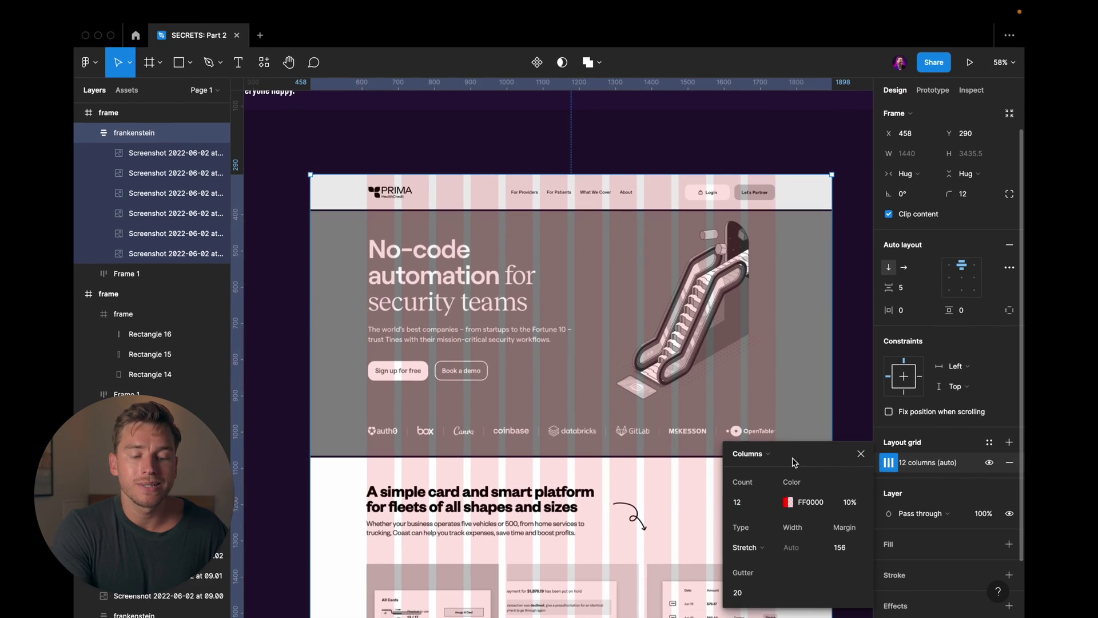
pyautogui.click(765, 453)
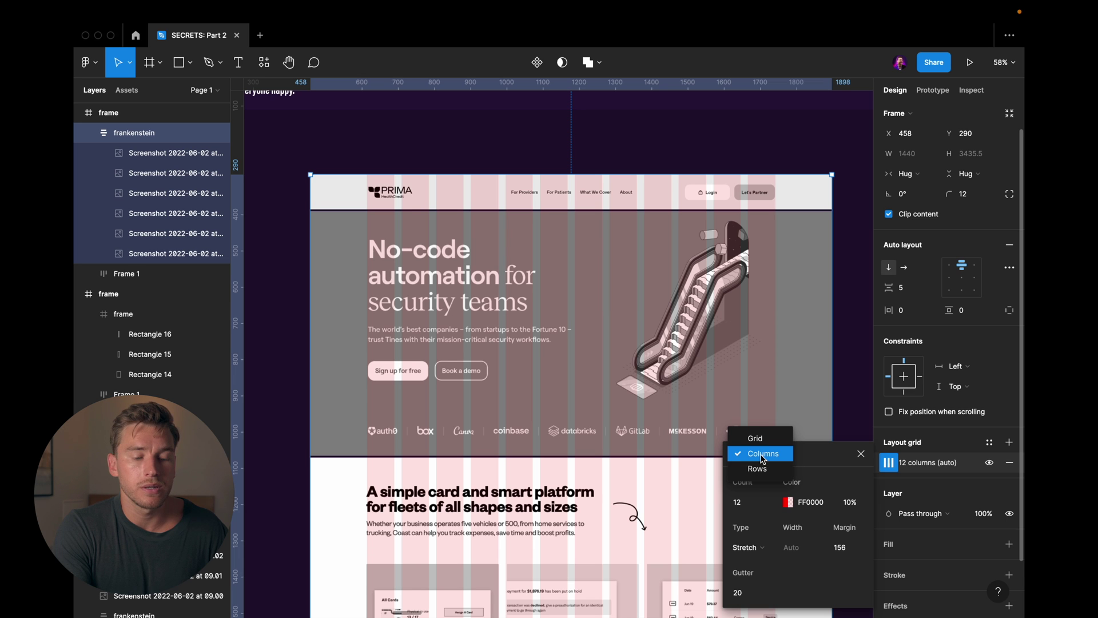
pyautogui.click(750, 483)
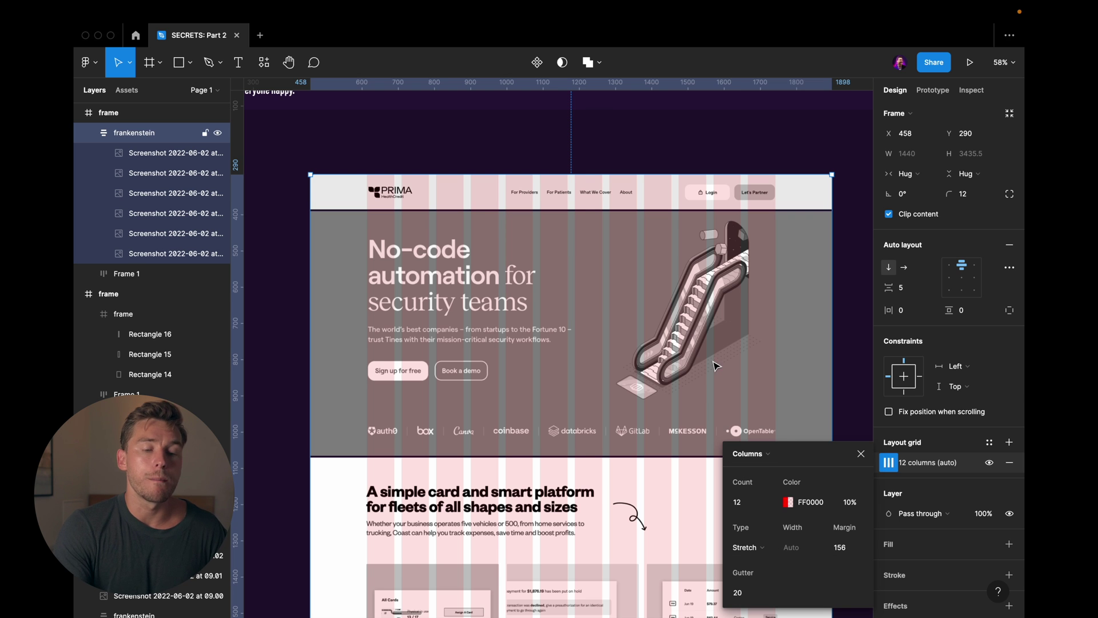
# Try a narrower 66 side margin, restore it to 156, then hide the interface.
pyautogui.click(844, 548)
pyautogui.hotkey('shift', 'Down')
pyautogui.hotkey('shift', 'Down')
pyautogui.hotkey('shift', 'Down')
pyautogui.hotkey('shift', 'Down')
pyautogui.hotkey('shift', 'Down')
pyautogui.hotkey('shift', 'Down')
pyautogui.hotkey('shift', 'Down')
pyautogui.hotkey('shift', 'Down')
pyautogui.hotkey('shift', 'Down')
pyautogui.hotkey('shift', 'Down')
pyautogui.hotkey('shift', 'Down')
pyautogui.hotkey('shift', 'Down')
pyautogui.hotkey('shift', 'Down')
pyautogui.hotkey('shift', 'Down')
pyautogui.hotkey('shift', 'Down')
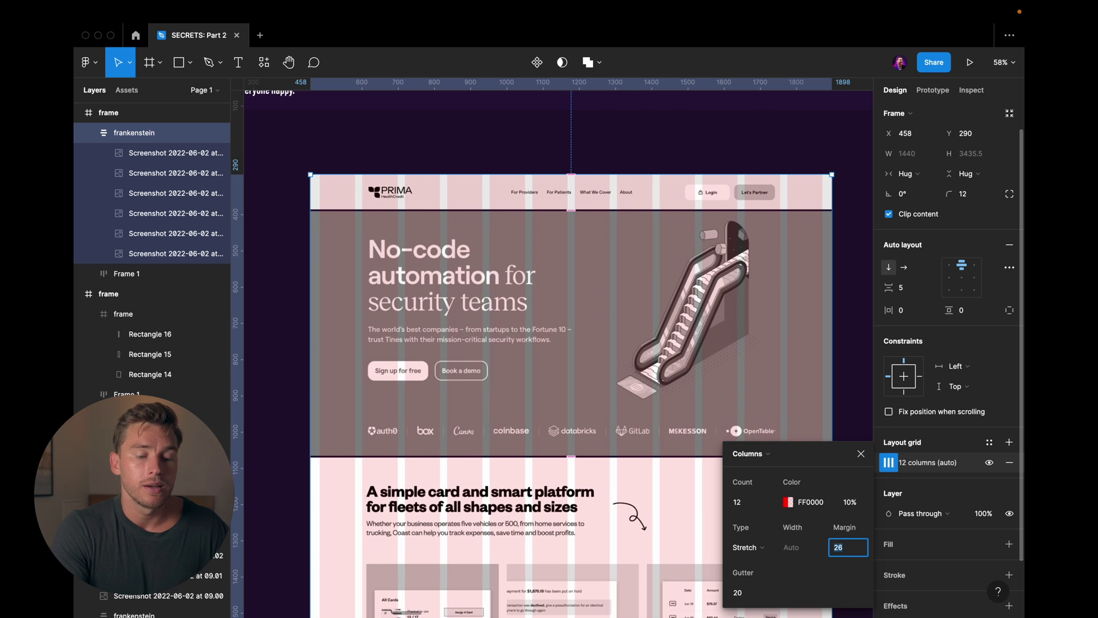
pyautogui.hotkey('shift', 'Up')
pyautogui.hotkey('shift', 'Up')
pyautogui.hotkey('shift', 'Up')
pyautogui.hotkey('shift', 'Up')
pyautogui.hotkey('shift', 'Up')
pyautogui.hotkey('shift', 'Up')
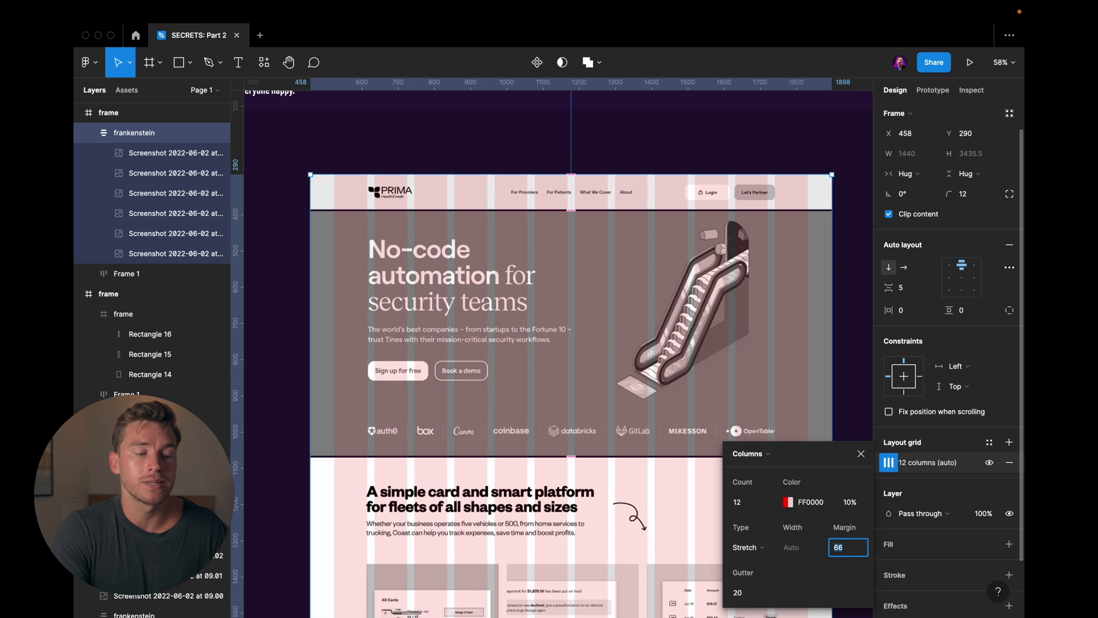
pyautogui.hotkey('shift', 'Up')
pyautogui.hotkey('shift', 'Up')
pyautogui.hotkey('shift', 'Up')
pyautogui.hotkey('shift', 'Up')
pyautogui.hotkey('shift', 'Up')
pyautogui.hotkey('shift', 'Up')
pyautogui.hotkey('shift', 'Up')
pyautogui.hotkey('shift', 'Up')
pyautogui.hotkey('shift', 'Up')
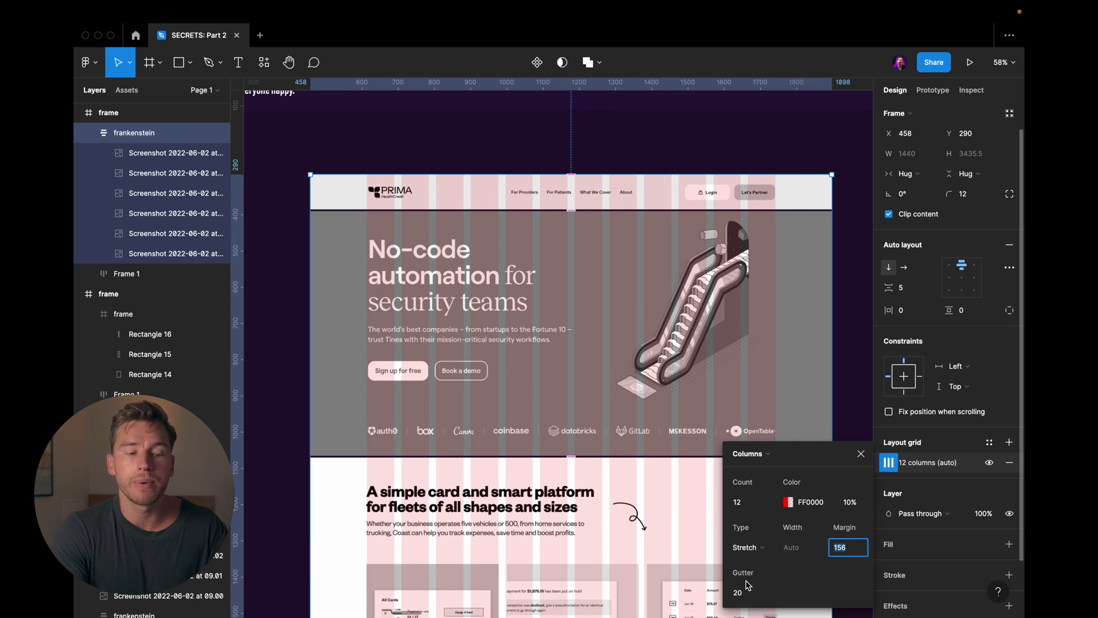
pyautogui.scroll(5, 395, 223)
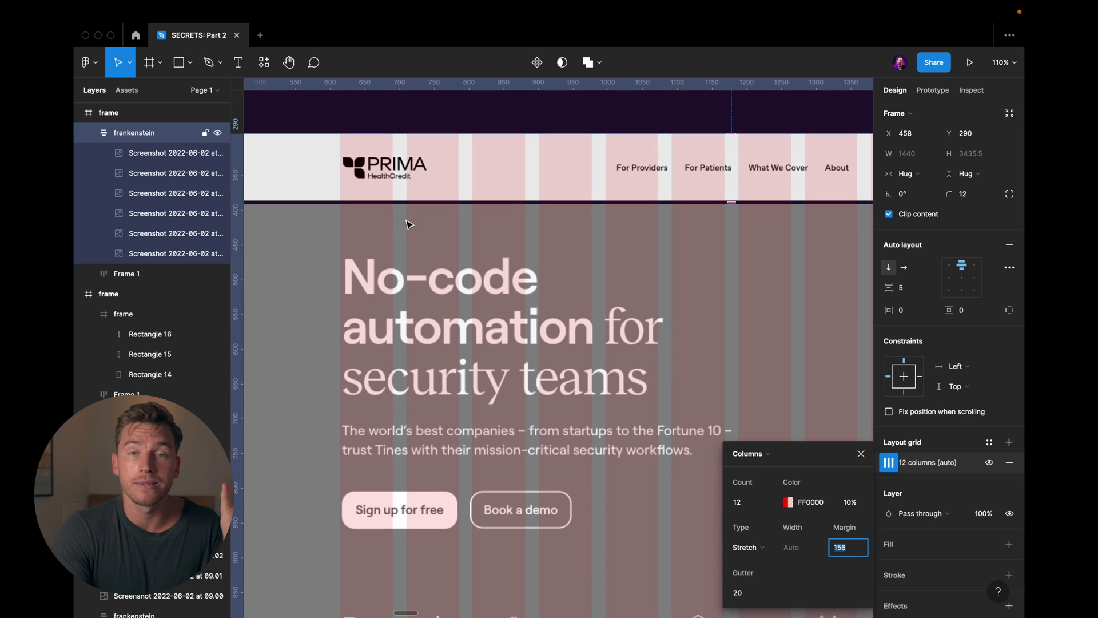
pyautogui.scroll(-3, 405, 224)
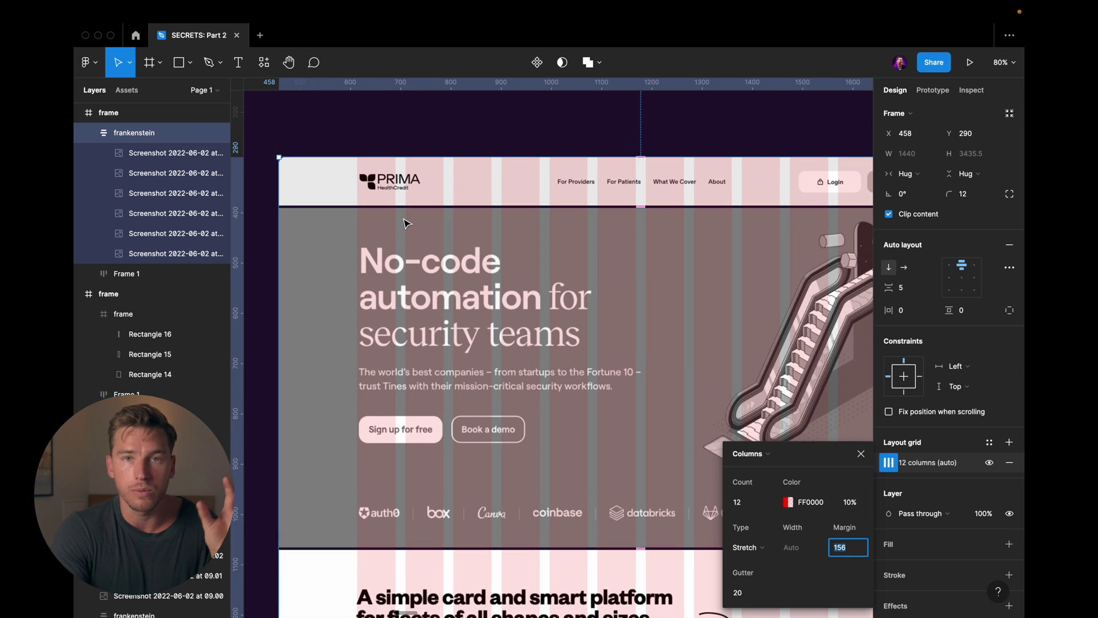
pyautogui.scroll(-3, 405, 223)
pyautogui.hotkey('ctrl', '\\')
pyautogui.scroll(4, 514, 186)
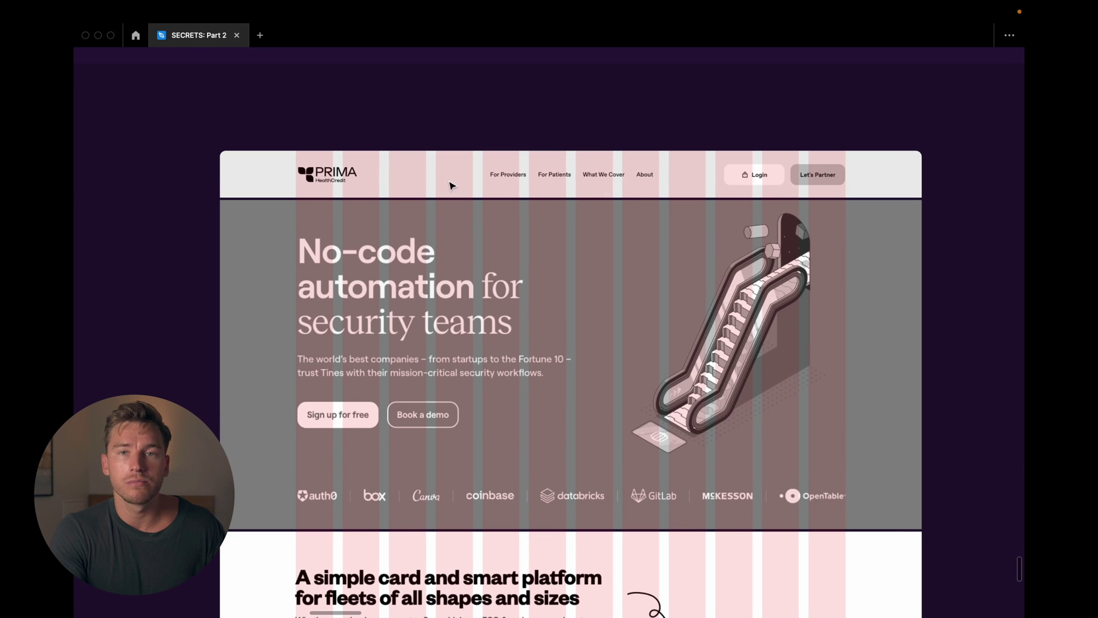
pyautogui.hscroll(3, 462, 179)
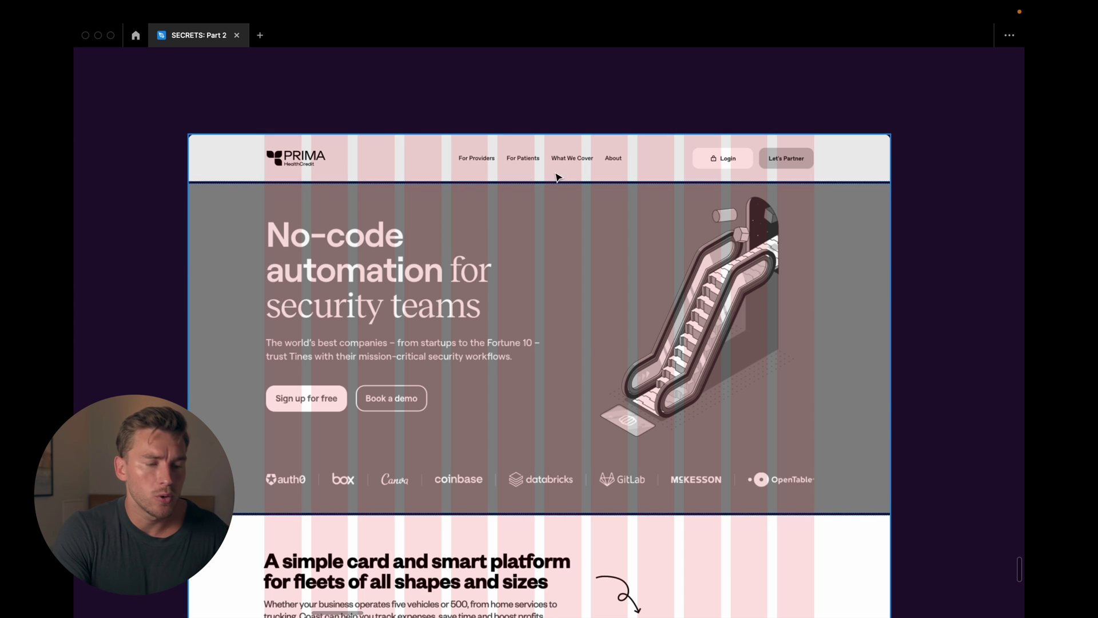
pyautogui.scroll(-5, 380, 247)
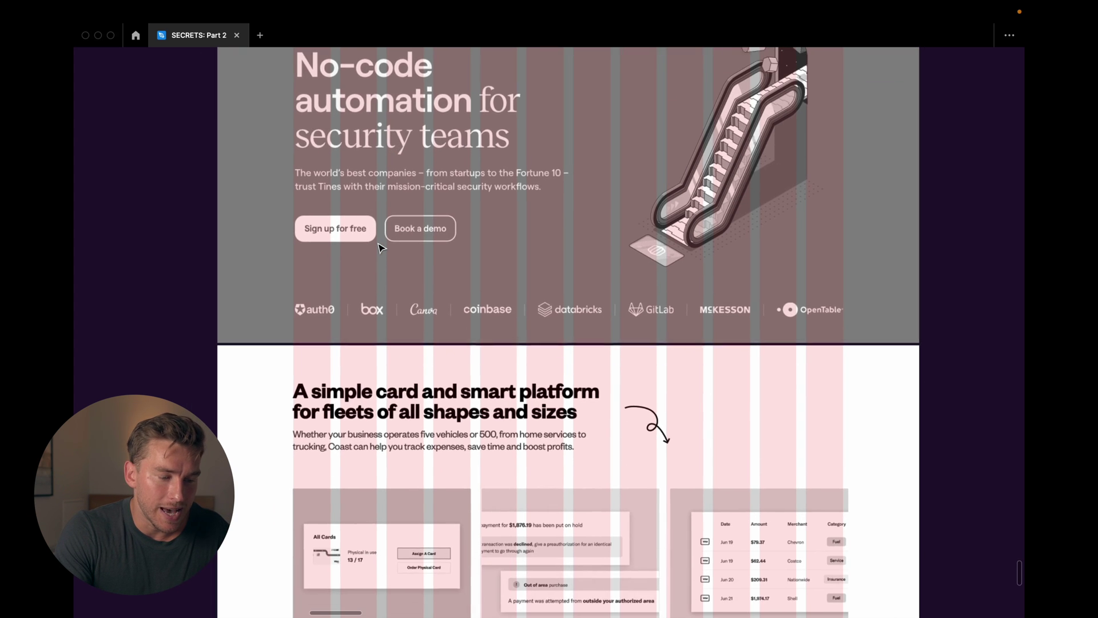
pyautogui.scroll(-6, 379, 248)
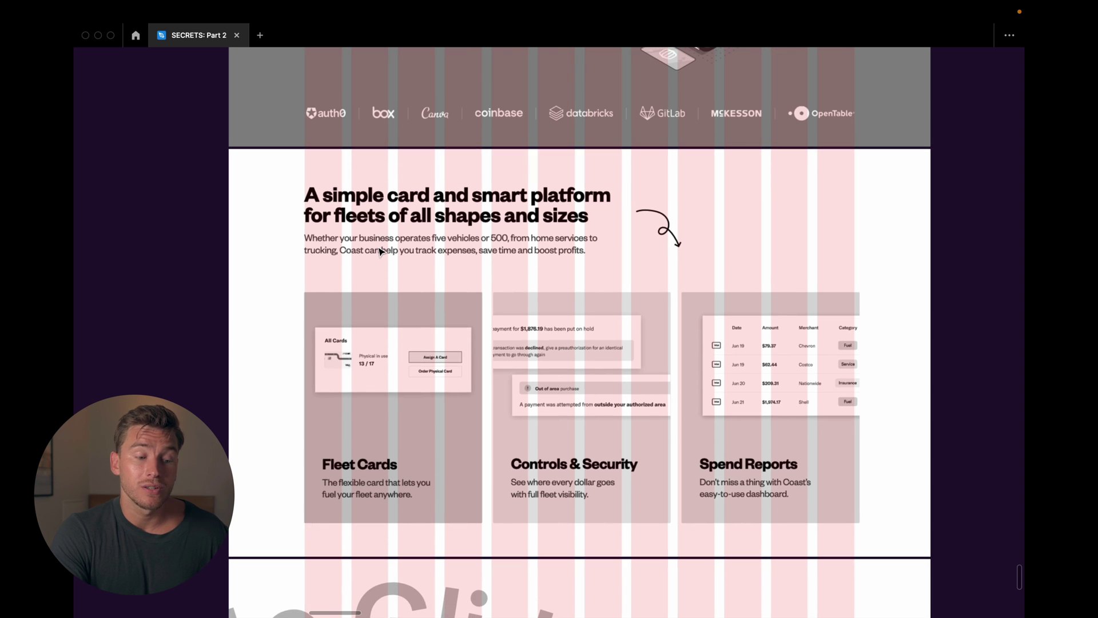
pyautogui.scroll(-7, 379, 250)
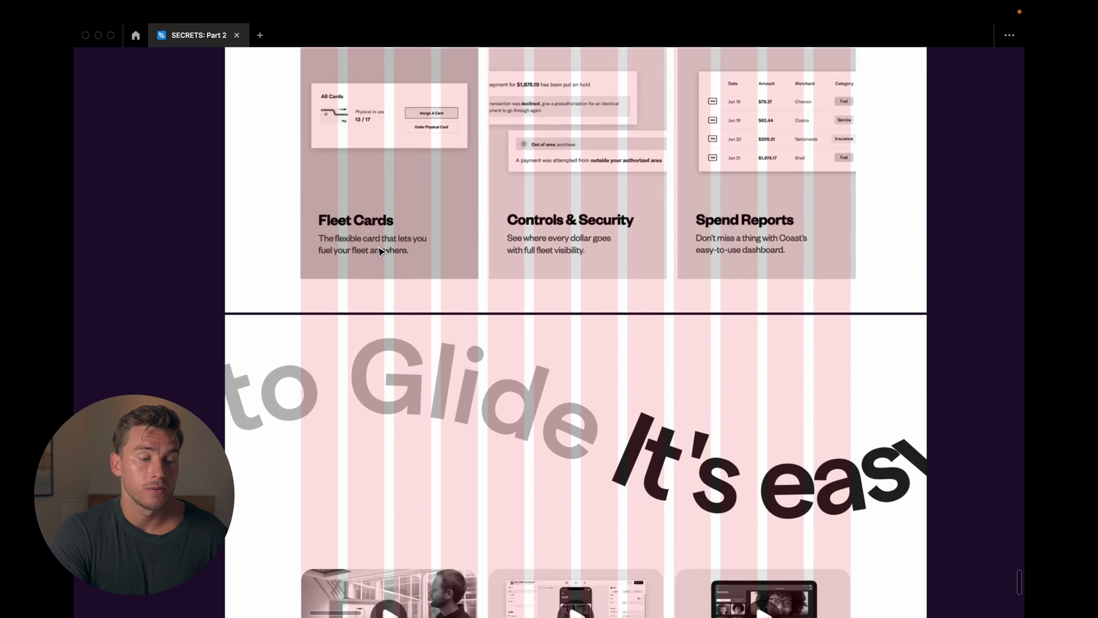
pyautogui.scroll(-14, 379, 250)
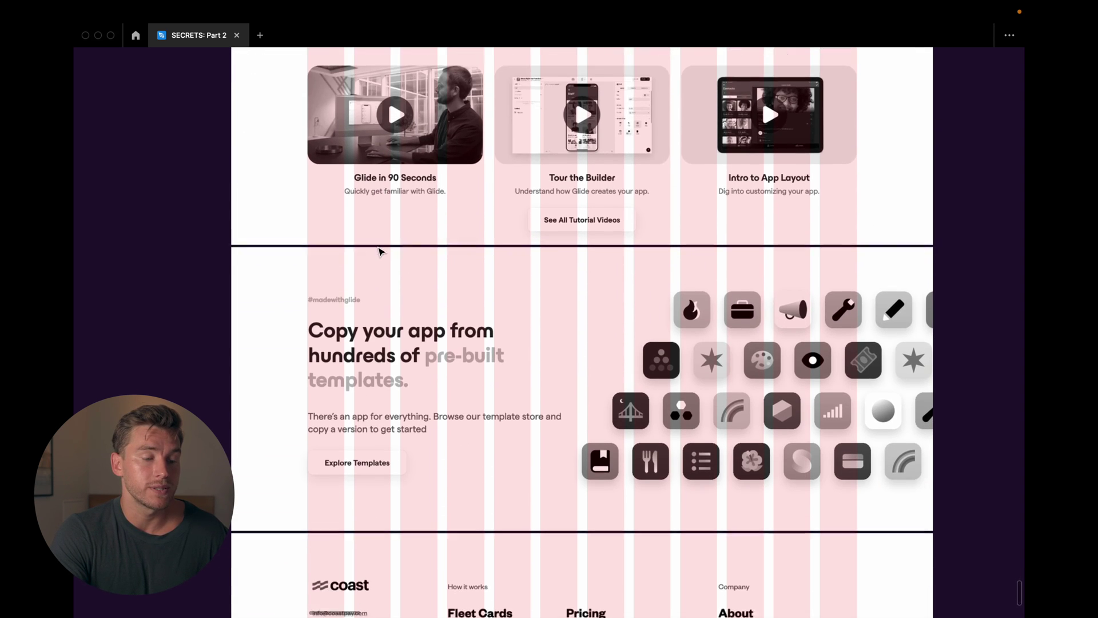
pyautogui.scroll(-6, 379, 252)
pyautogui.scroll(15, 379, 252)
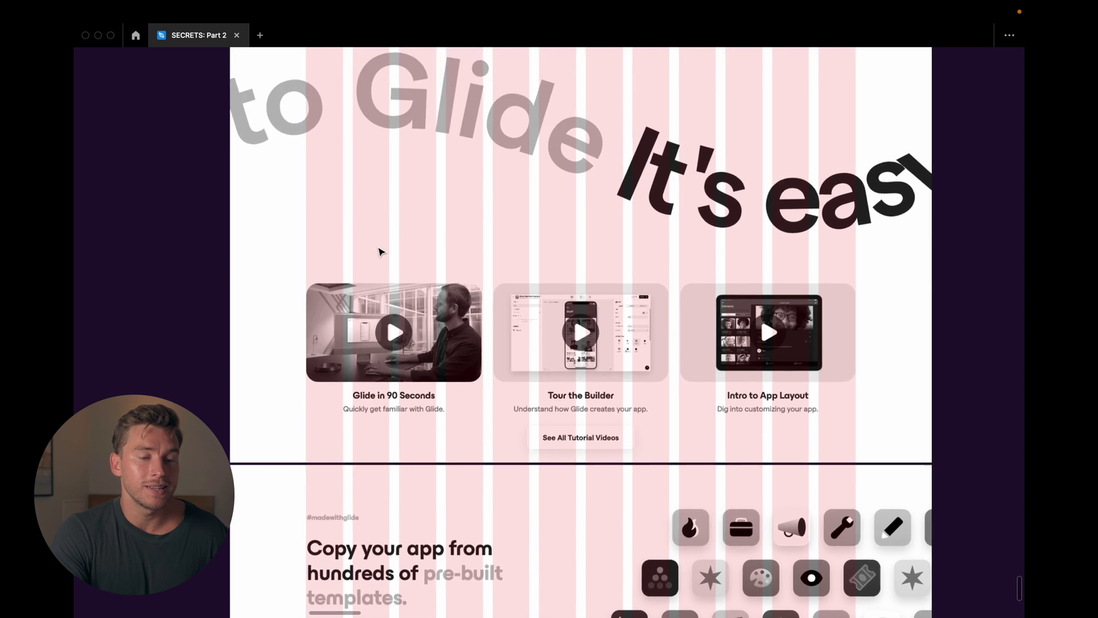
pyautogui.scroll(20, 379, 251)
pyautogui.scroll(-7, 379, 252)
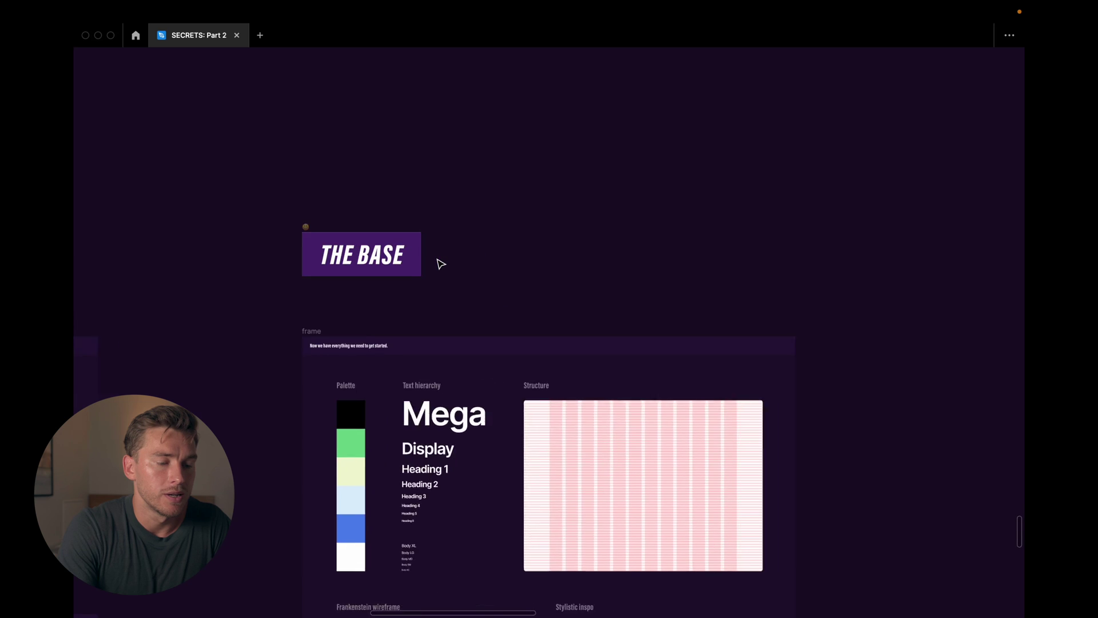
# Pan across The Base frame's Palette, Body XL–XS text hierarchy, PRIMA wireframe and Stylistic inspo screenshots.
pyautogui.scroll(5, 438, 263)
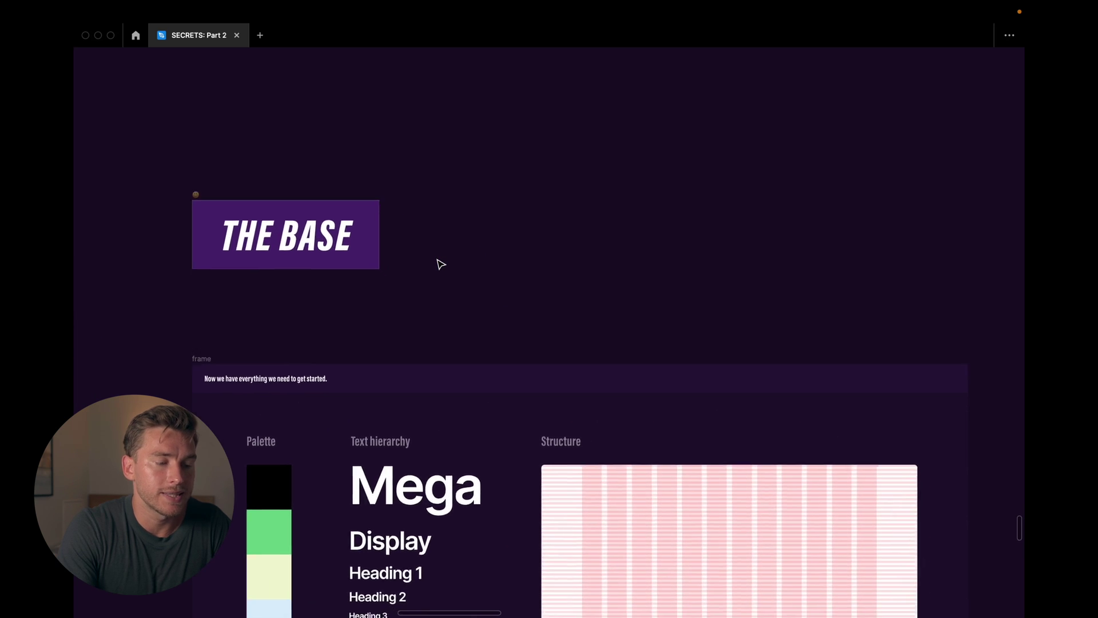
pyautogui.scroll(-1, 440, 264)
pyautogui.hscroll(1, 440, 263)
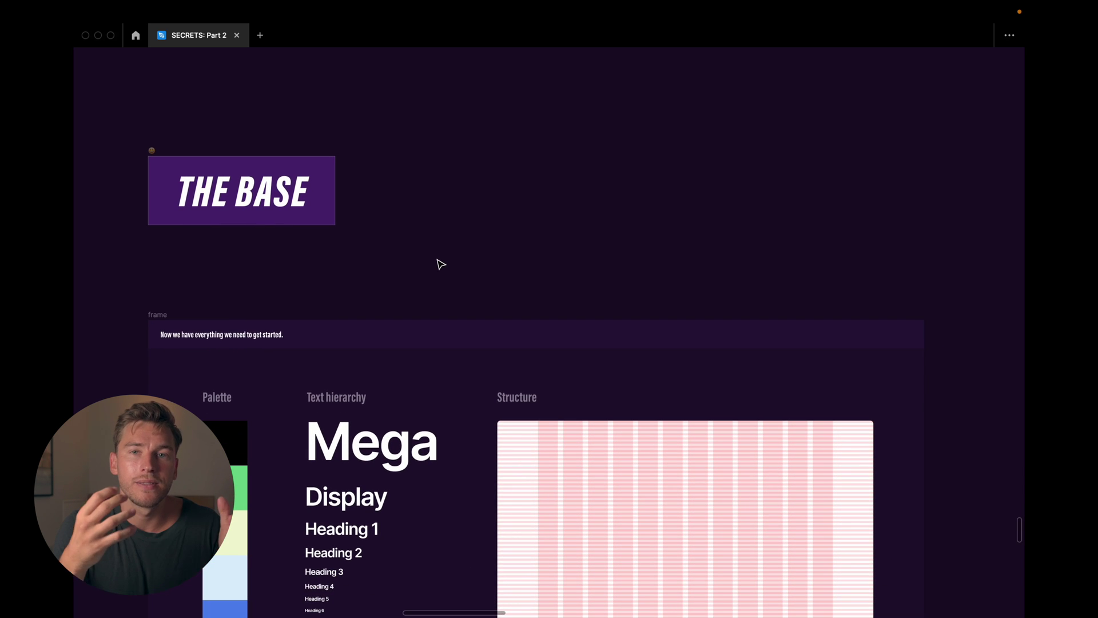
pyautogui.scroll(-5, 440, 264)
pyautogui.scroll(2, 439, 263)
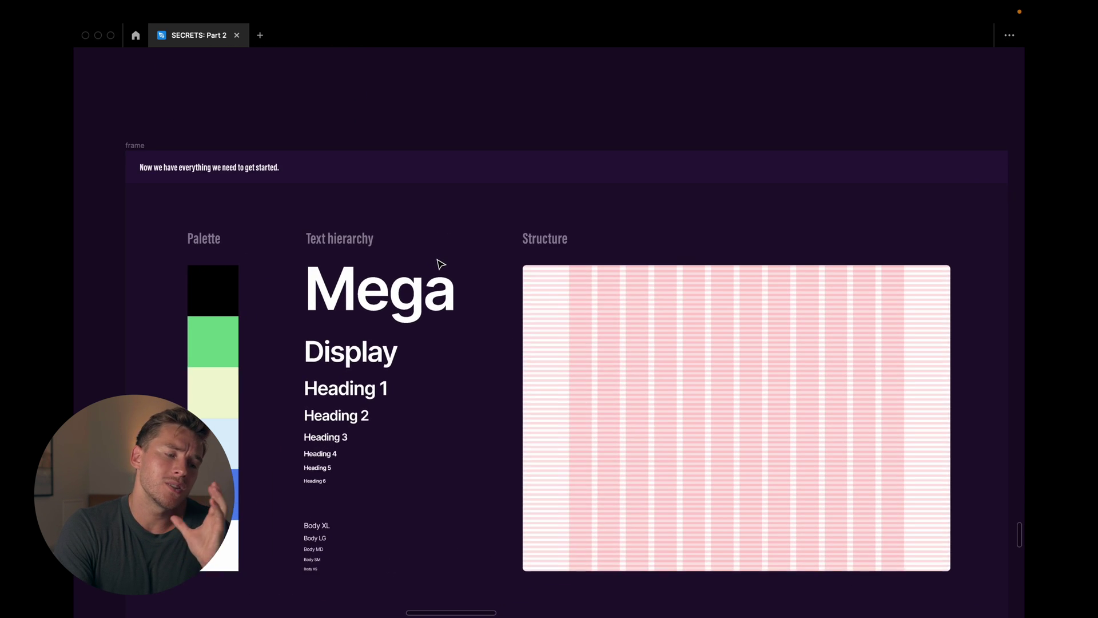
pyautogui.scroll(-1, 439, 263)
pyautogui.hscroll(1, 439, 263)
pyautogui.scroll(-1, 440, 264)
pyautogui.hscroll(-1, 441, 264)
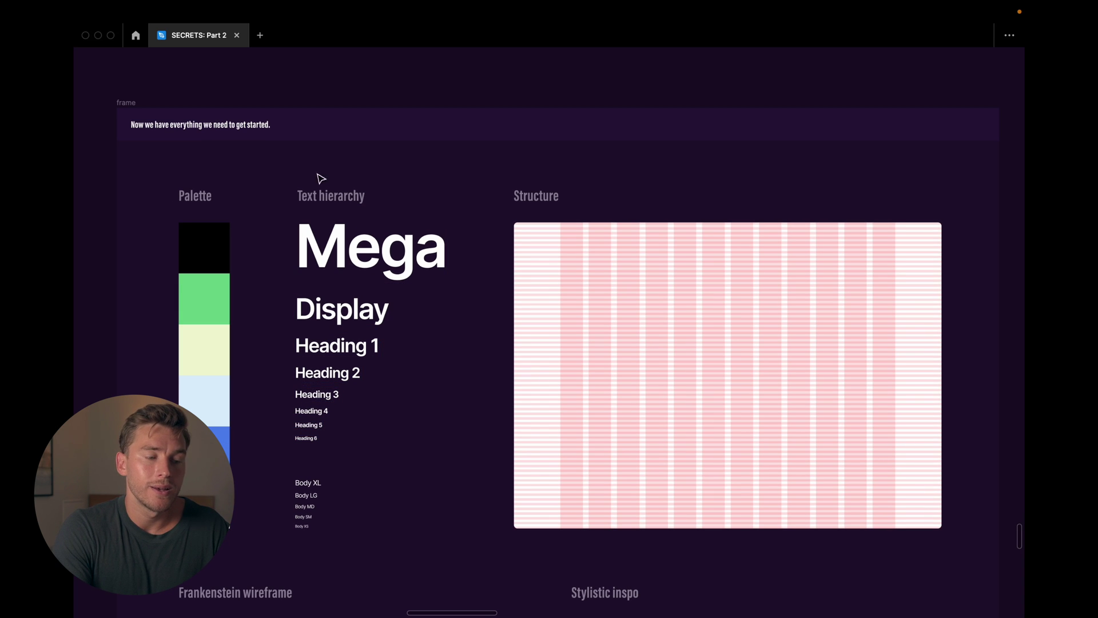
pyautogui.scroll(-1, 391, 192)
pyautogui.hscroll(1, 391, 192)
pyautogui.hscroll(1, 392, 192)
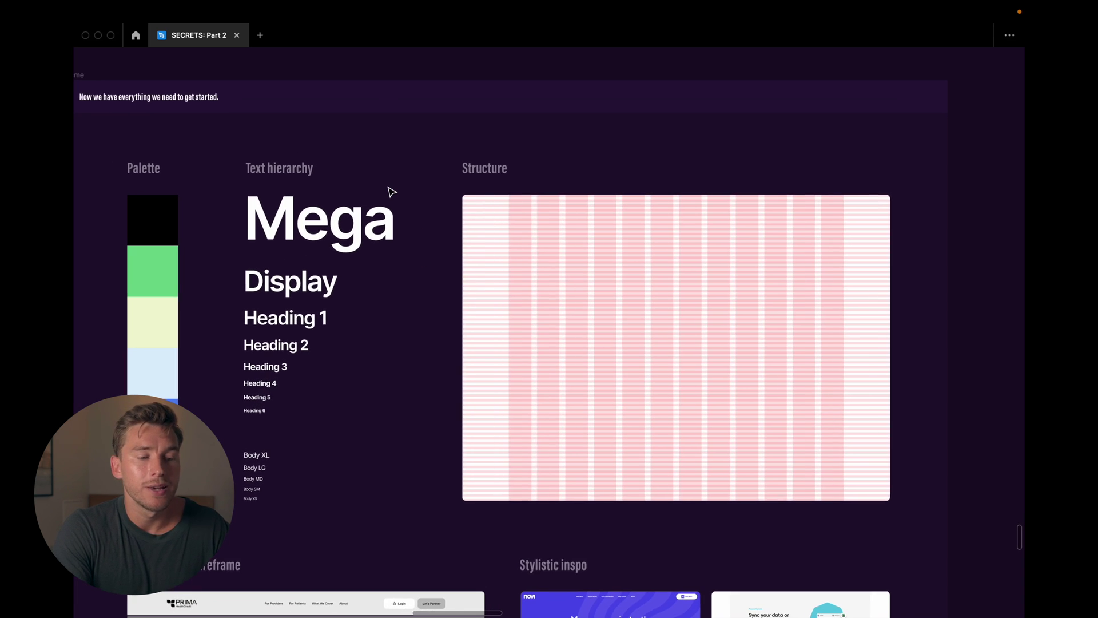
pyautogui.hscroll(-2, 392, 191)
pyautogui.scroll(-4, 392, 191)
pyautogui.scroll(-7, 391, 191)
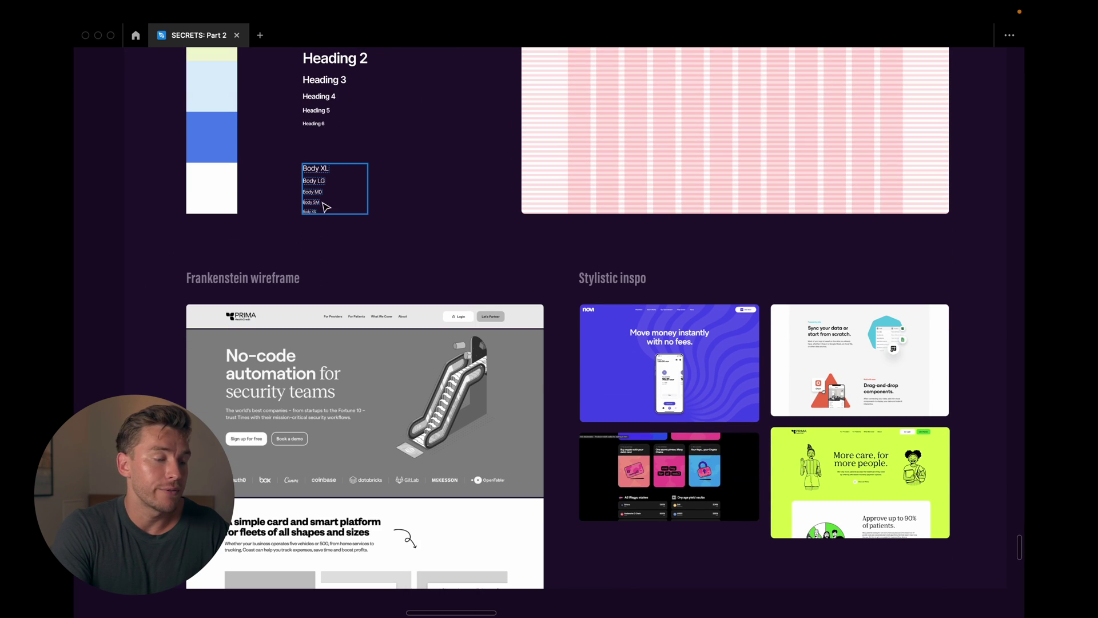
pyautogui.scroll(2, 334, 274)
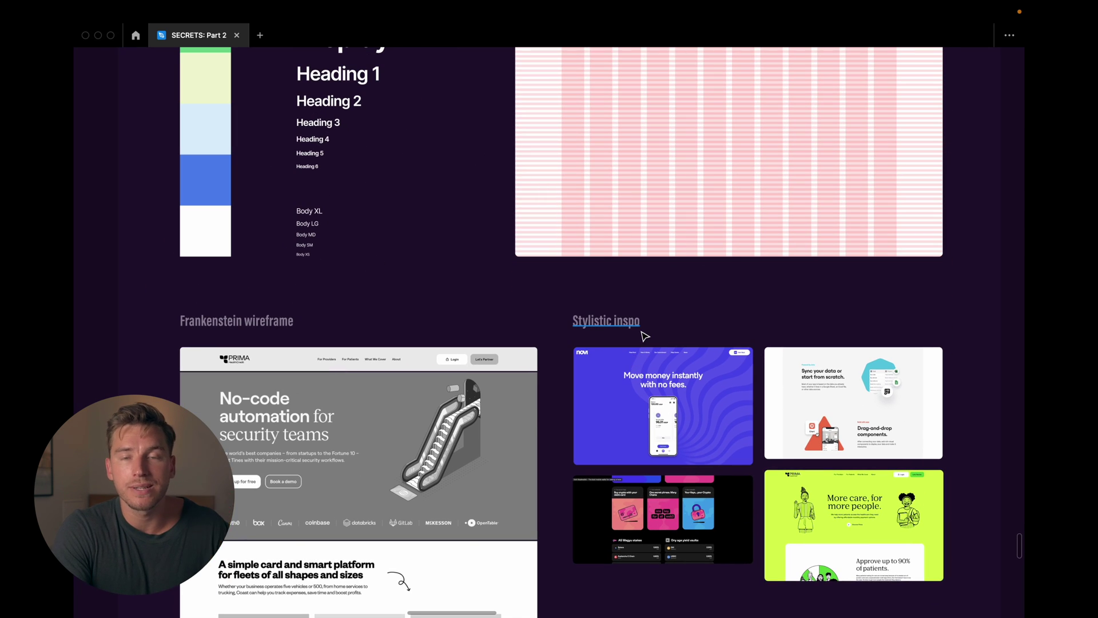
pyautogui.scroll(8, 643, 341)
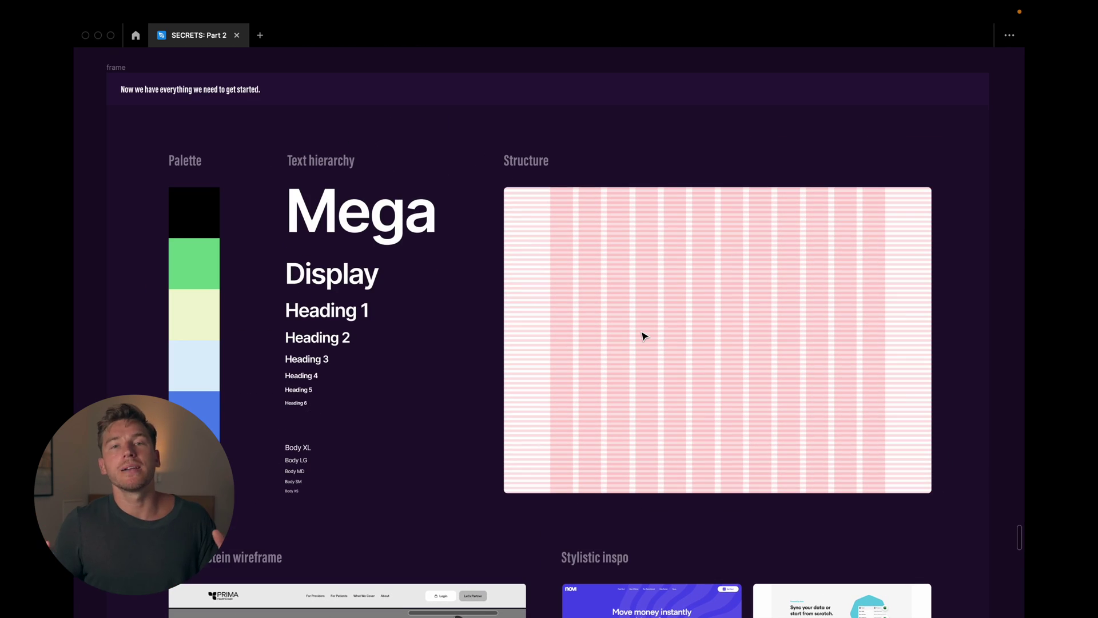